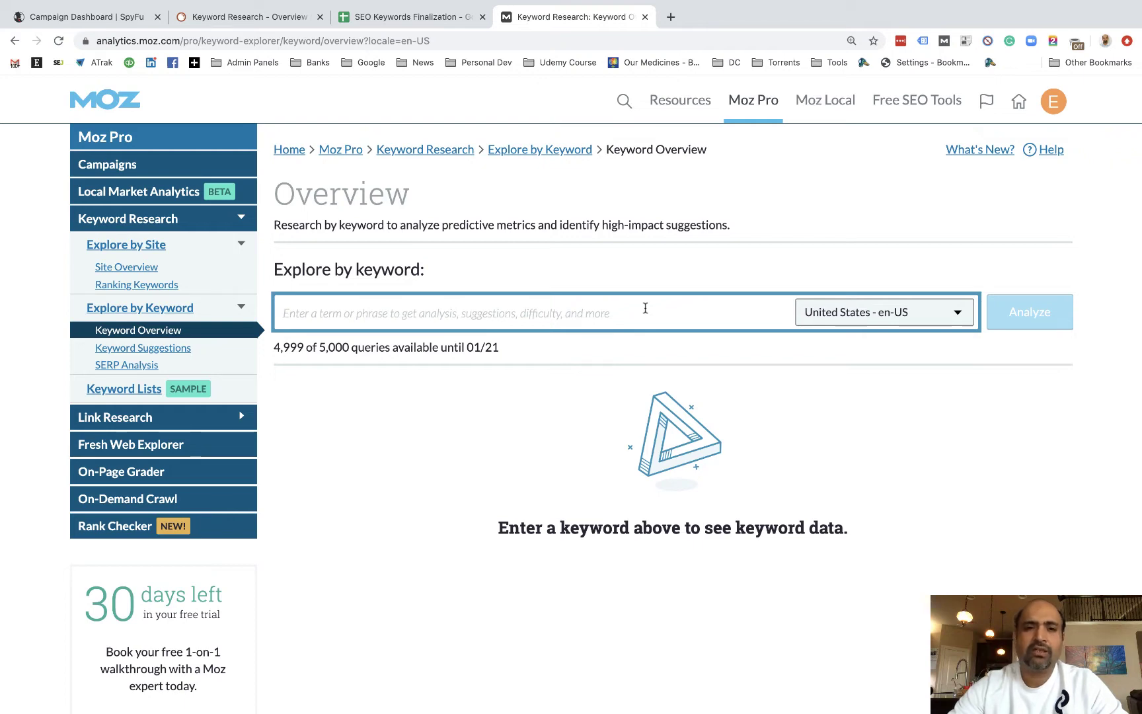
# Search Google in a new browser tab for "sunder pichai per hour salary"
pyautogui.click(404, 16)
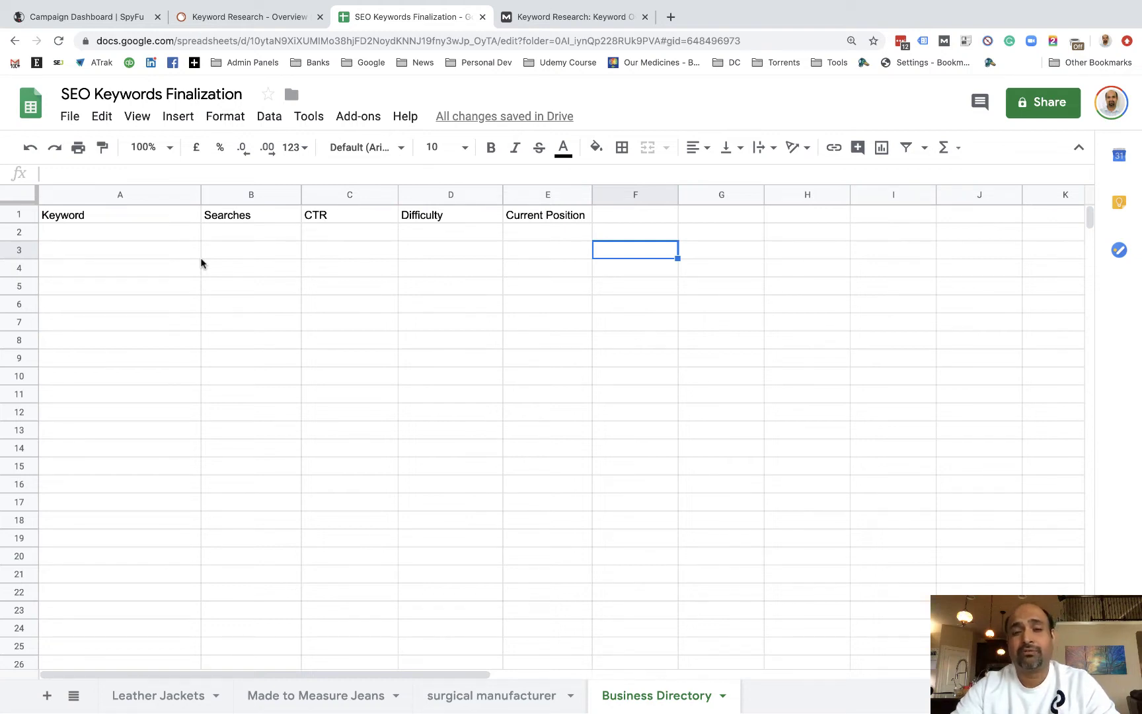
pyautogui.click(672, 18)
pyautogui.write('su')
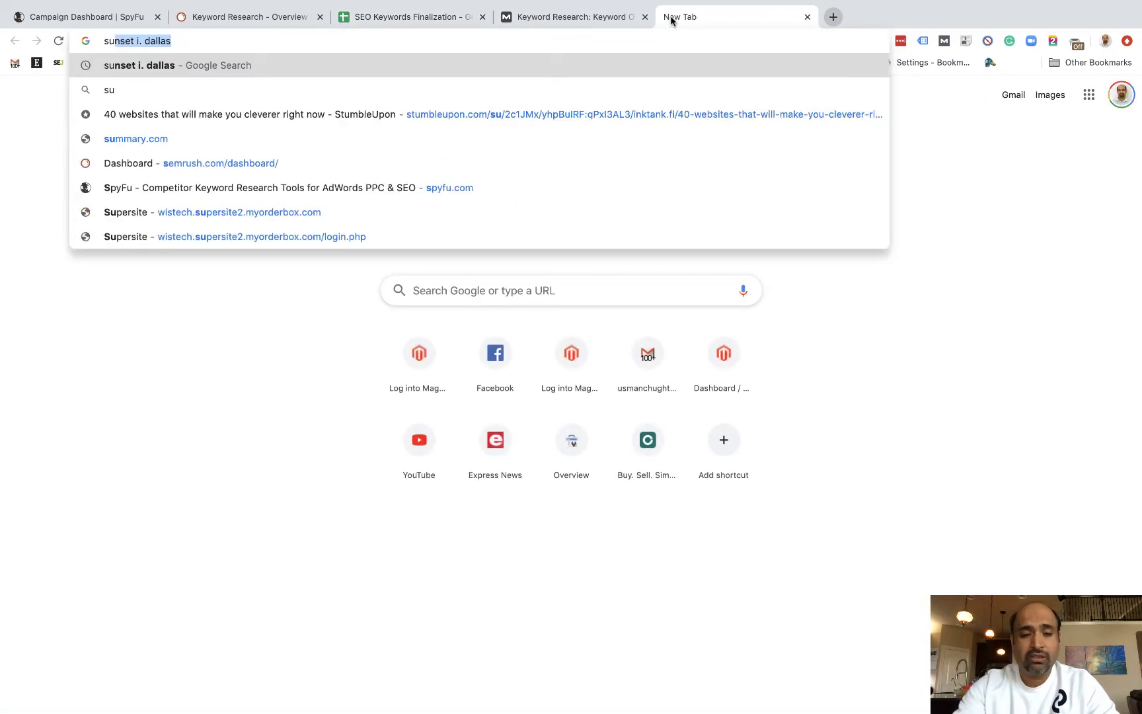
pyautogui.write('nder pacha')
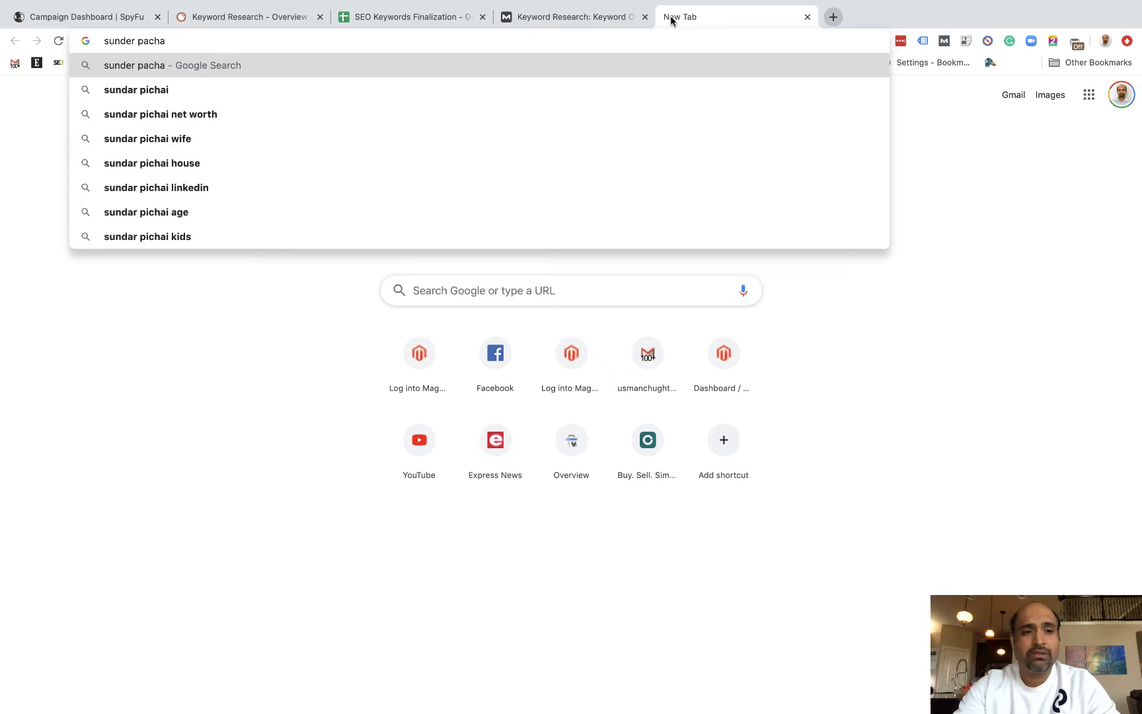
pyautogui.press('BackSpace')
pyautogui.press('BackSpace')
pyautogui.press('BackSpace')
pyautogui.press('BackSpace')
pyautogui.write('ic')
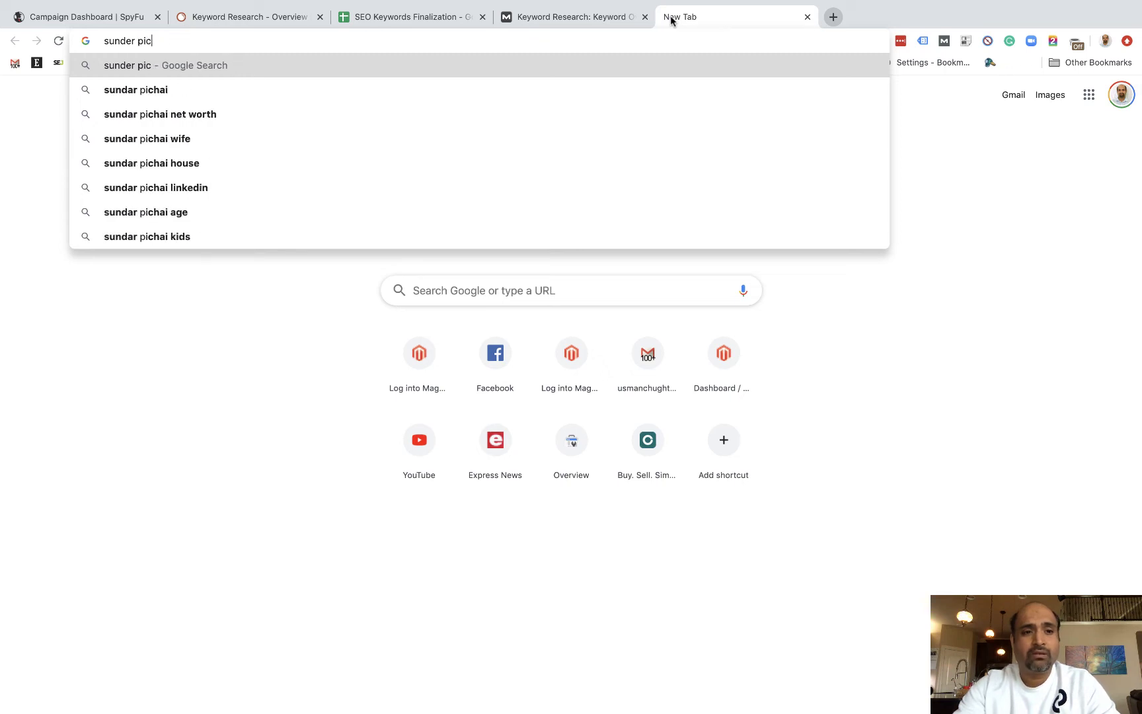
pyautogui.write('hai per hour ')
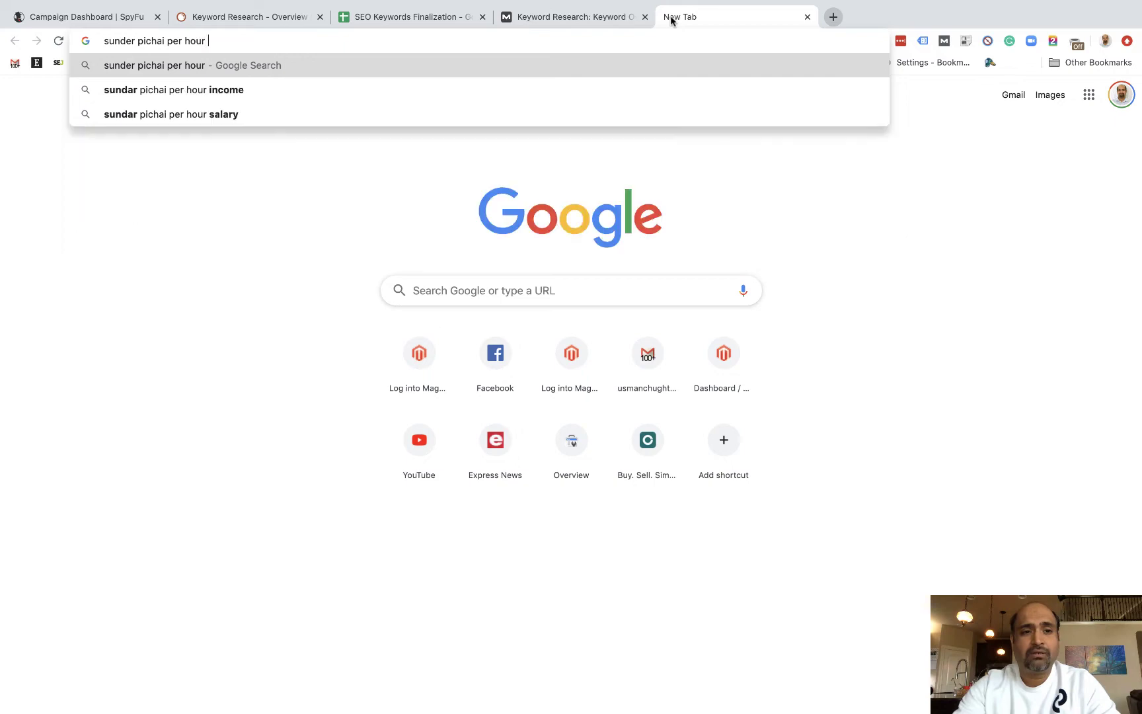
pyautogui.write('salary')
pyautogui.press('Return')
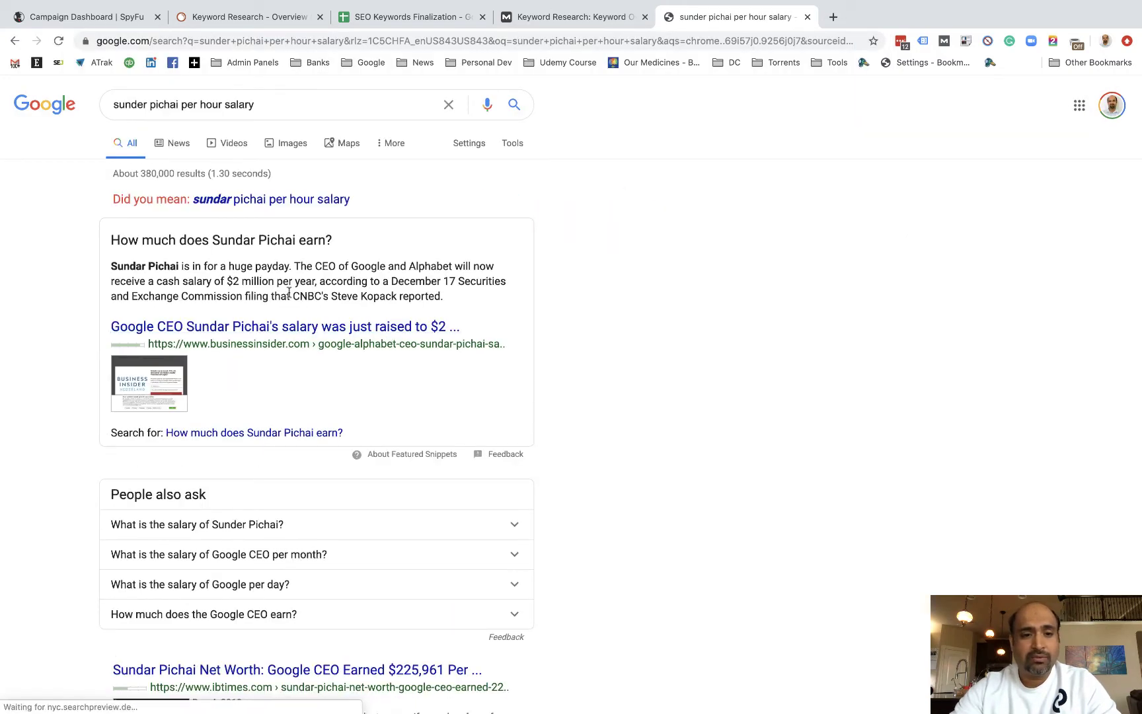
# Look through the search results for the hourly earnings and highlight the figure in the Fox News result
pyautogui.scroll(-5, 360, 309)
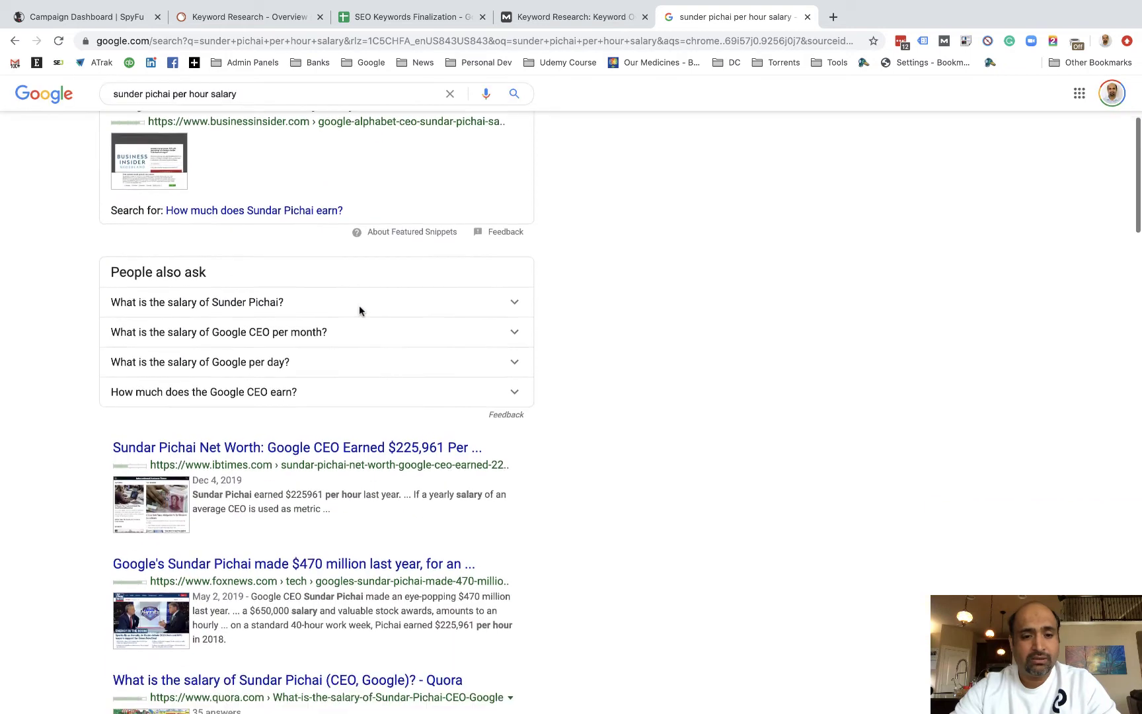
pyautogui.scroll(-3, 360, 310)
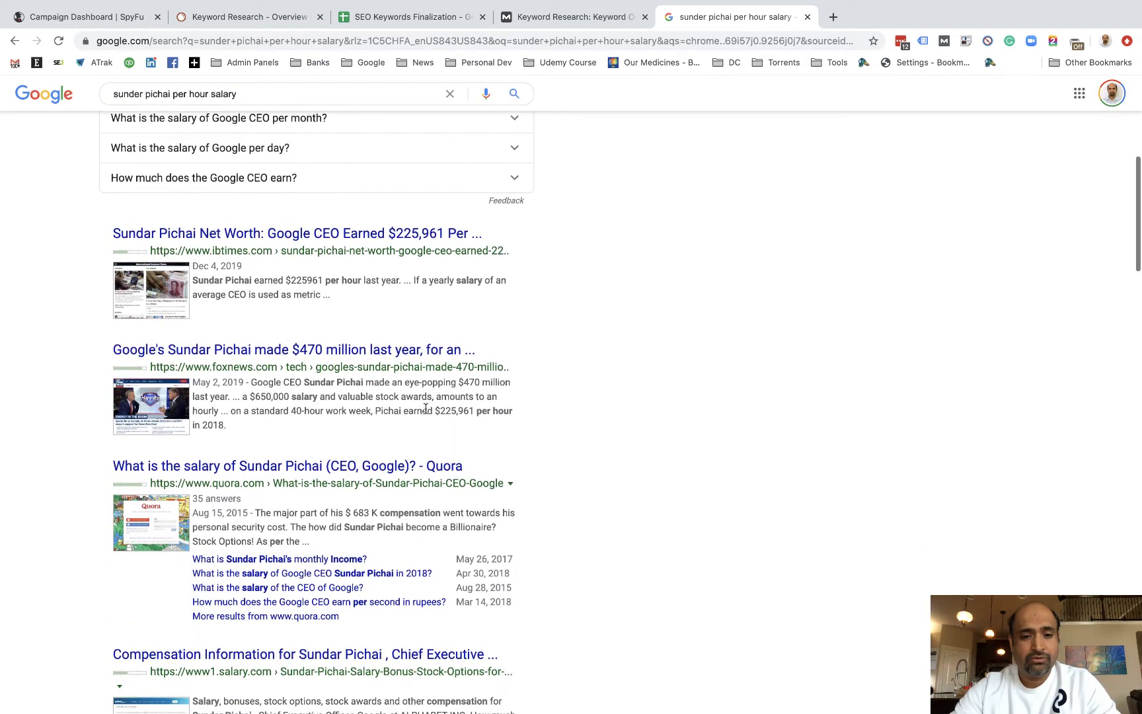
pyautogui.moveTo(435, 410); pyautogui.dragTo(473, 413)
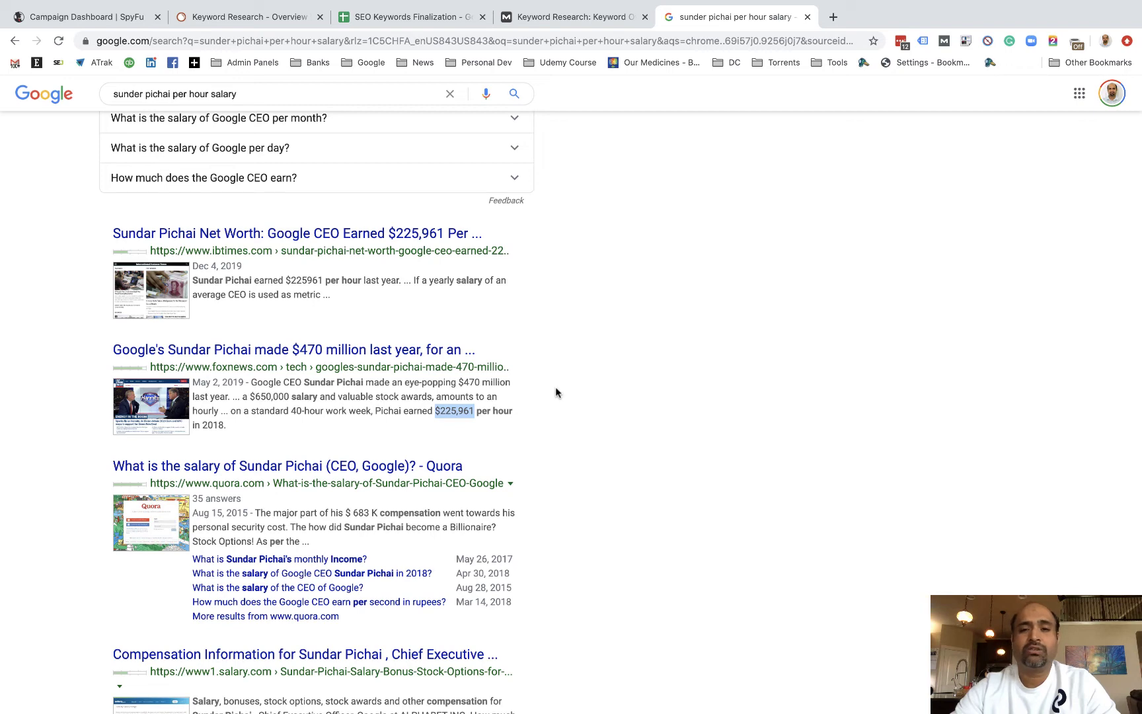
# Search Google for "average per hour salary of digital marketing in USA"
pyautogui.scroll(7, 316, 181)
pyautogui.click(282, 104)
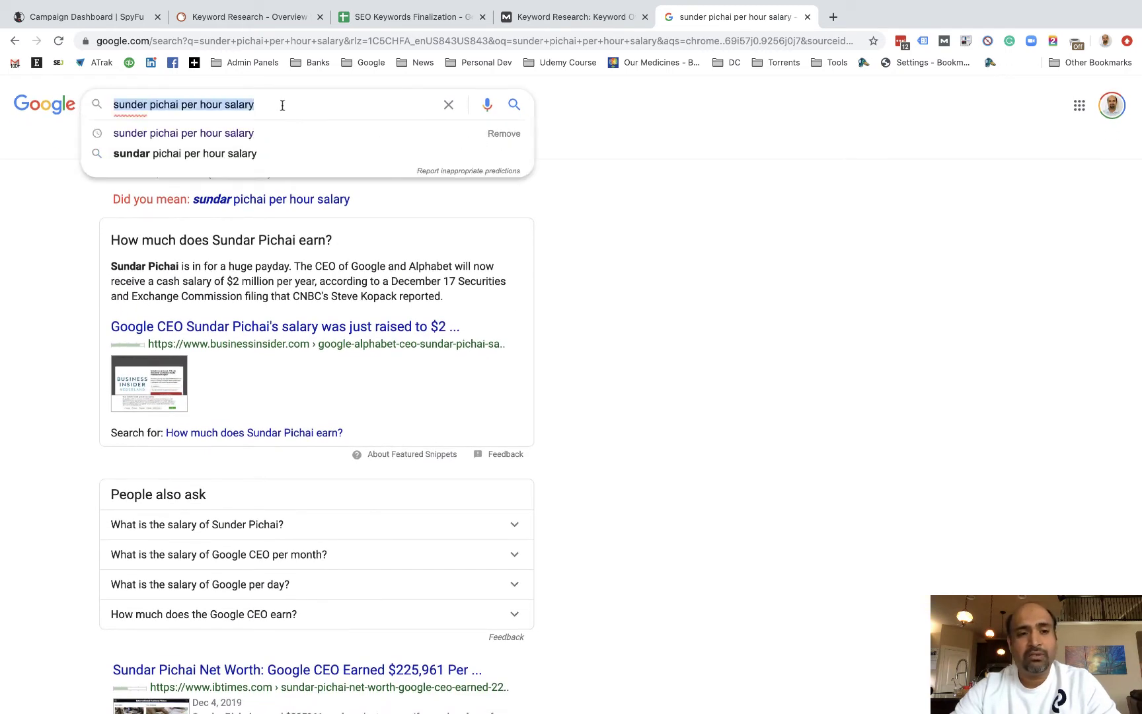
pyautogui.write('averag')
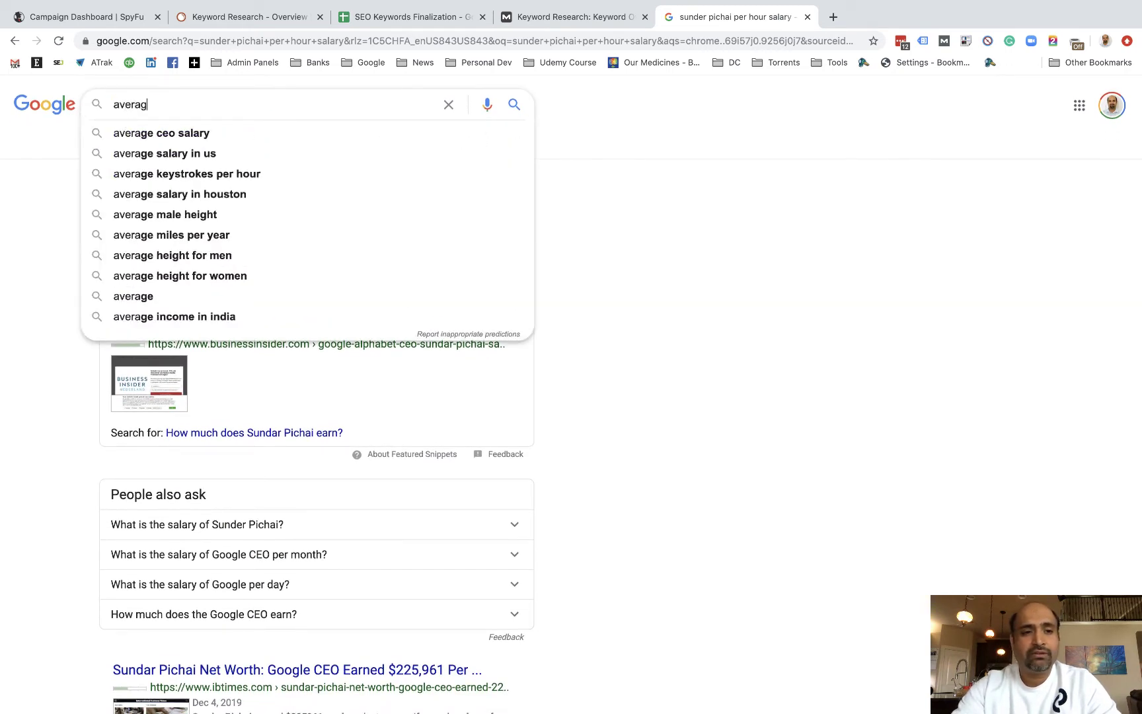
pyautogui.write('e sala')
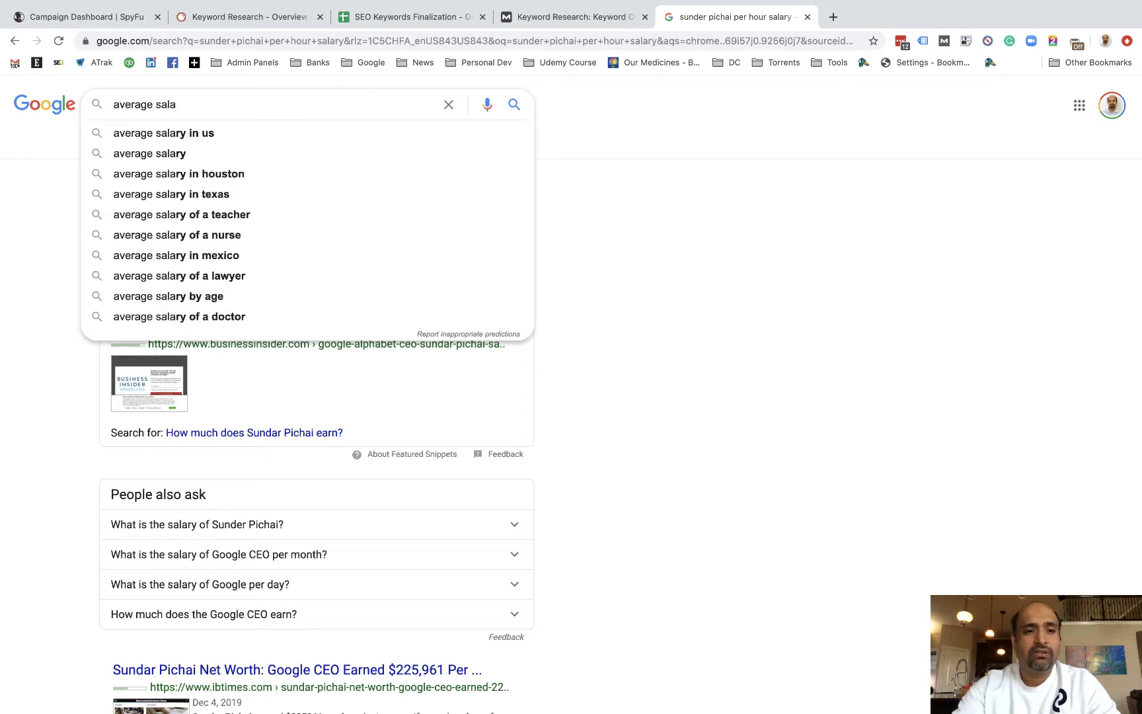
pyautogui.press('BackSpace')
pyautogui.press('BackSpace')
pyautogui.press('BackSpace')
pyautogui.press('BackSpace')
pyautogui.write('per')
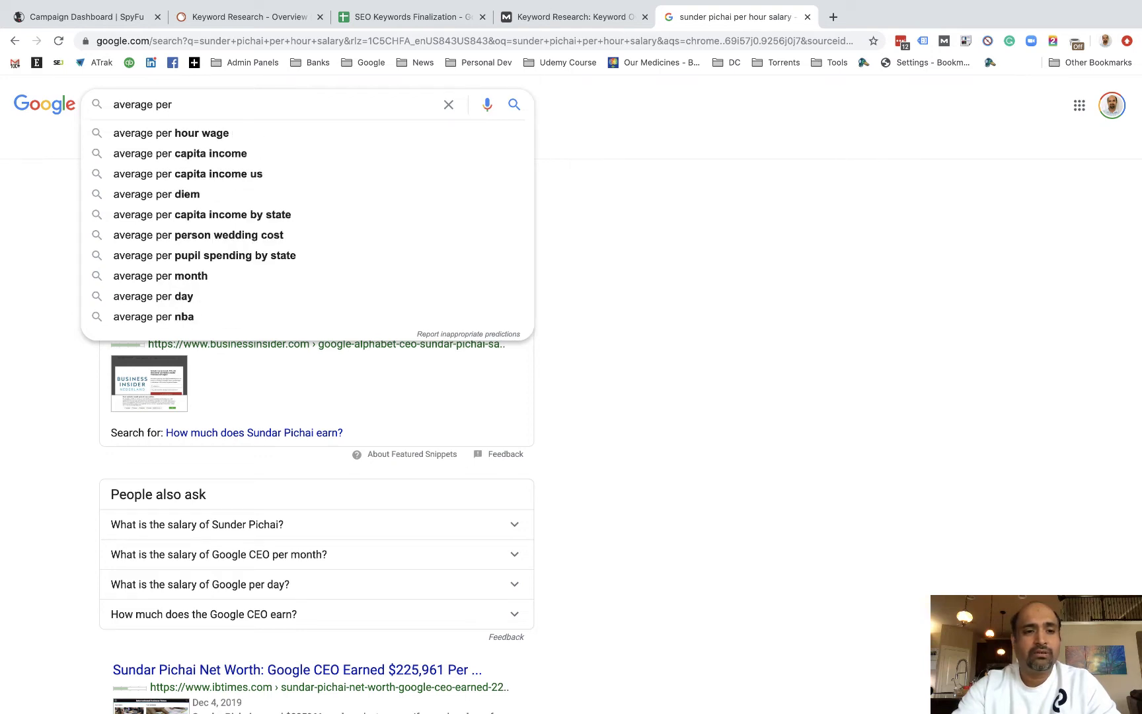
pyautogui.write(' hour salary o')
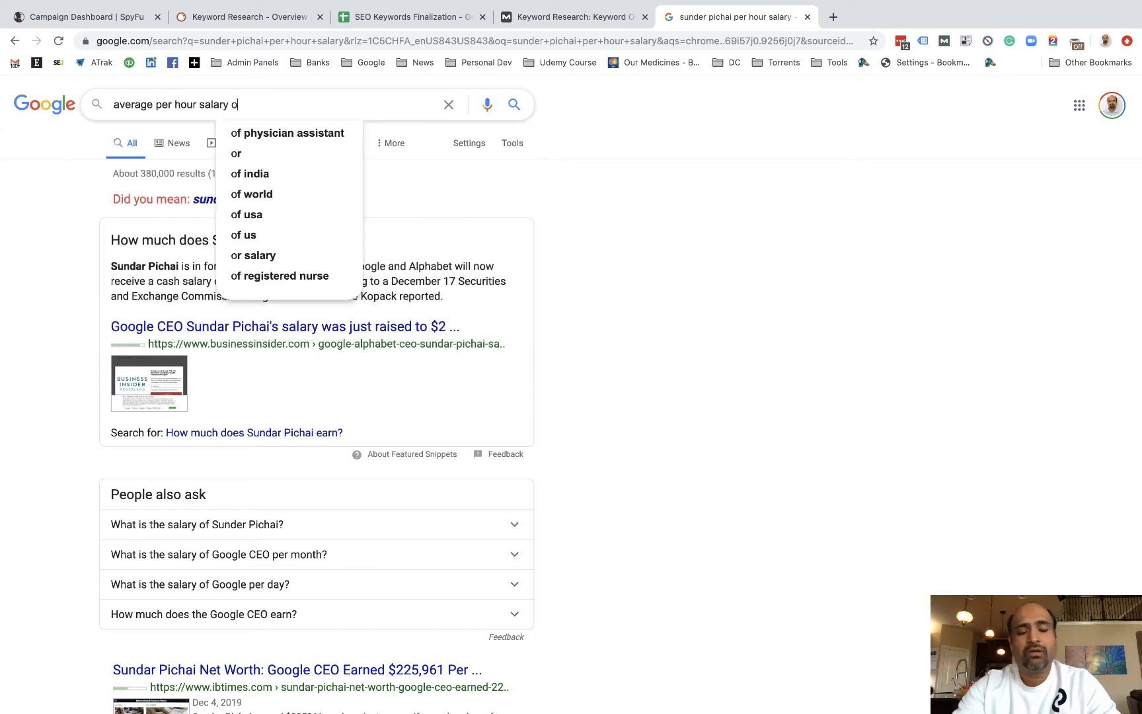
pyautogui.press('BackSpace')
pyautogui.write('of digital')
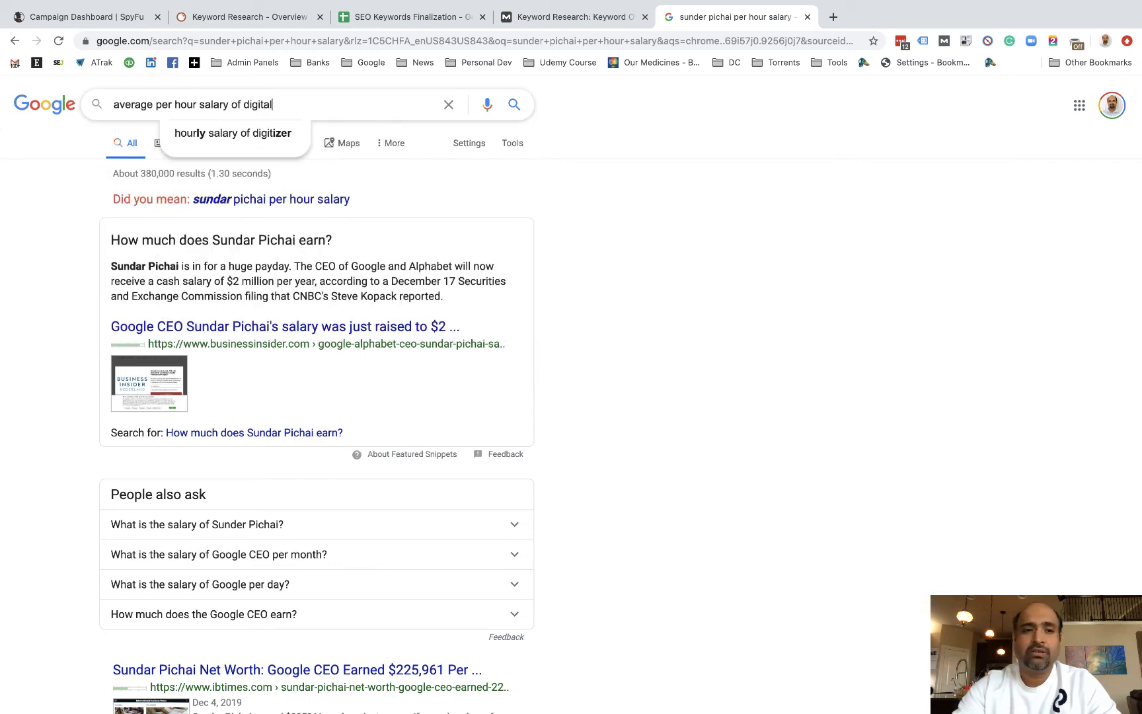
pyautogui.write(' marketi')
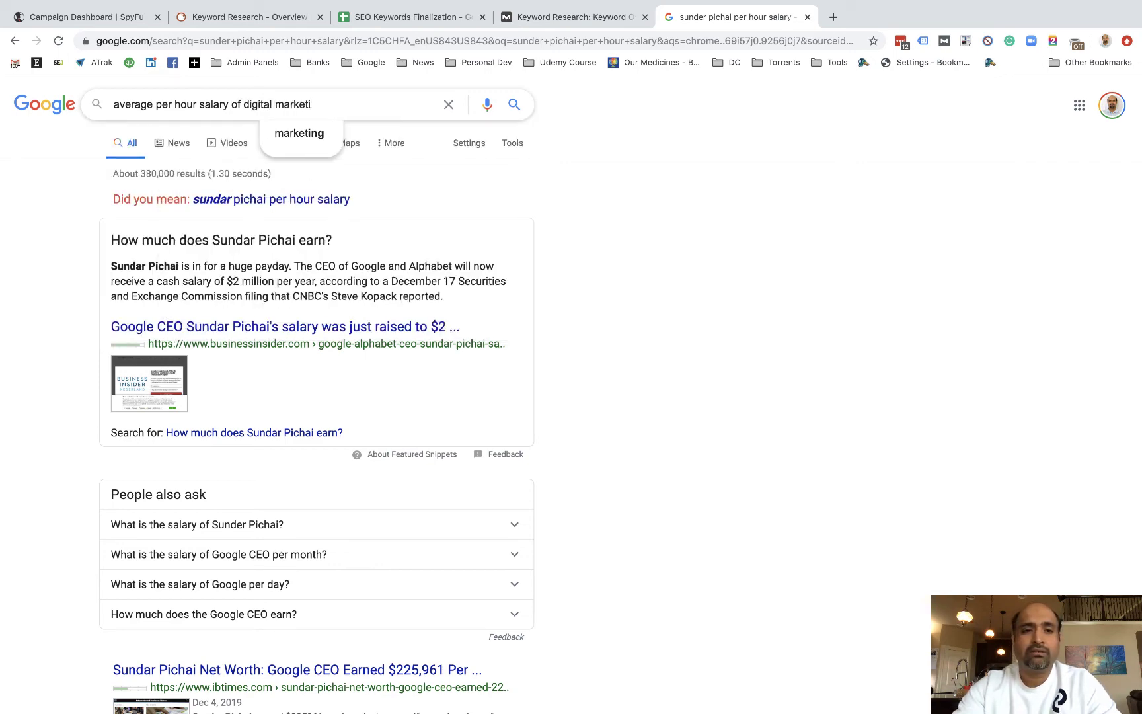
pyautogui.write('ng in USA')
pyautogui.press('Return')
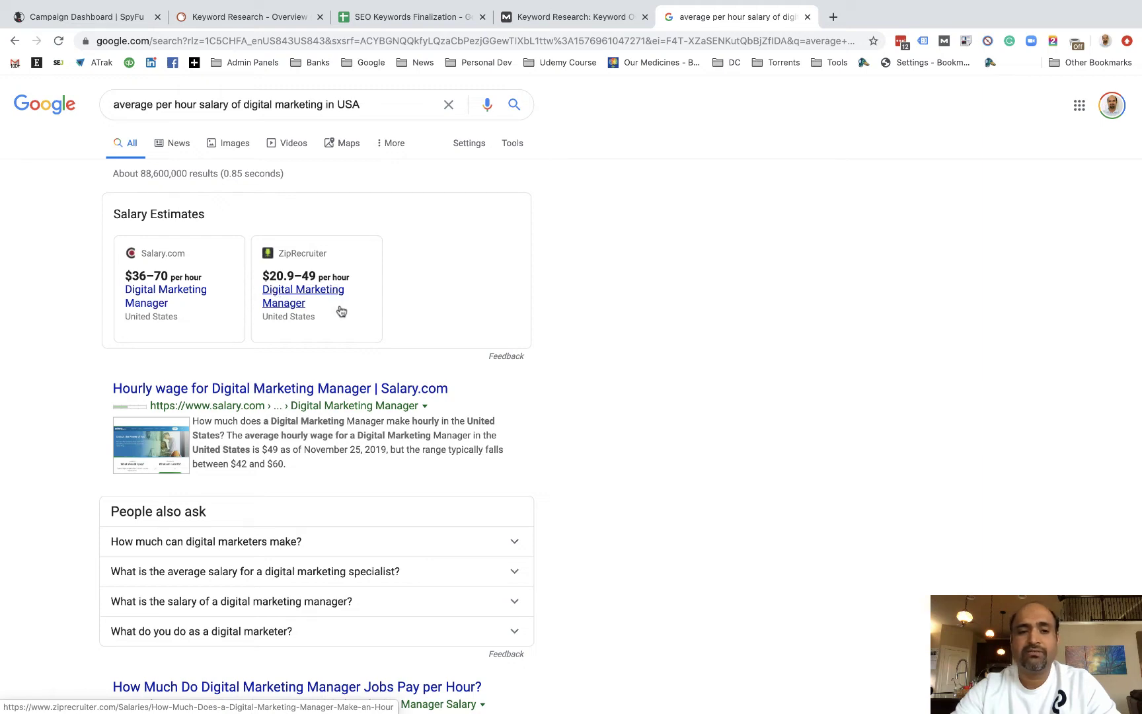
# Examine the digital marketing salary results and highlight the median salary in the US News Best Jobs result
pyautogui.scroll(-4, 344, 325)
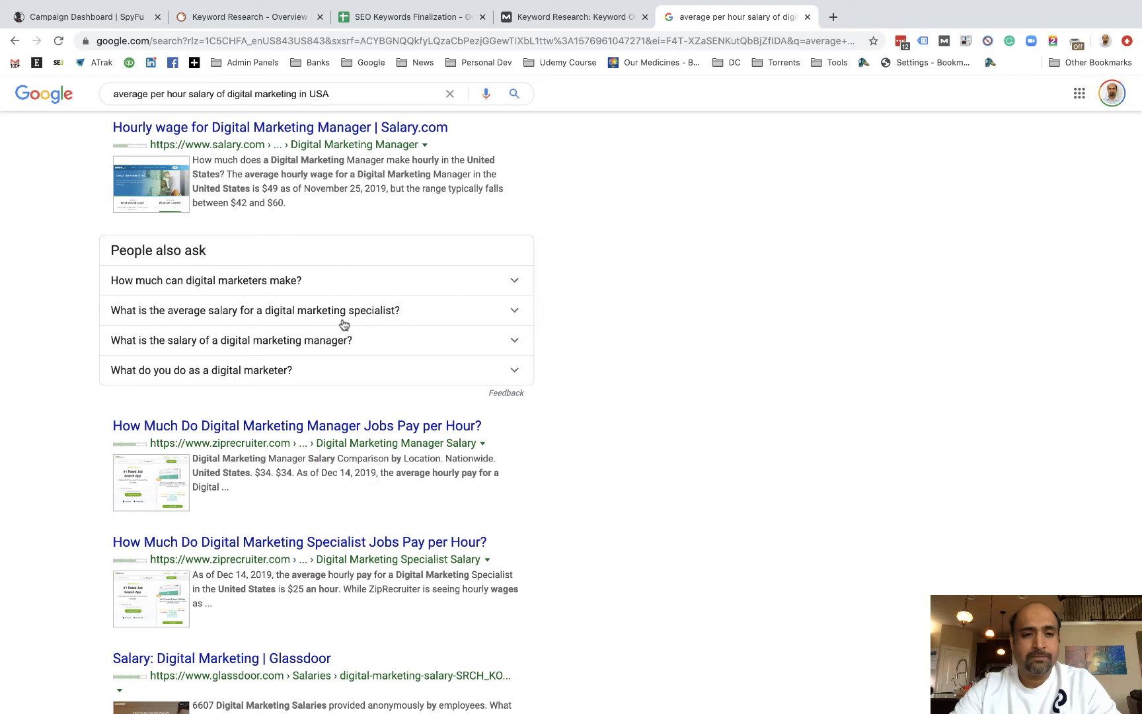
pyautogui.scroll(2, 344, 325)
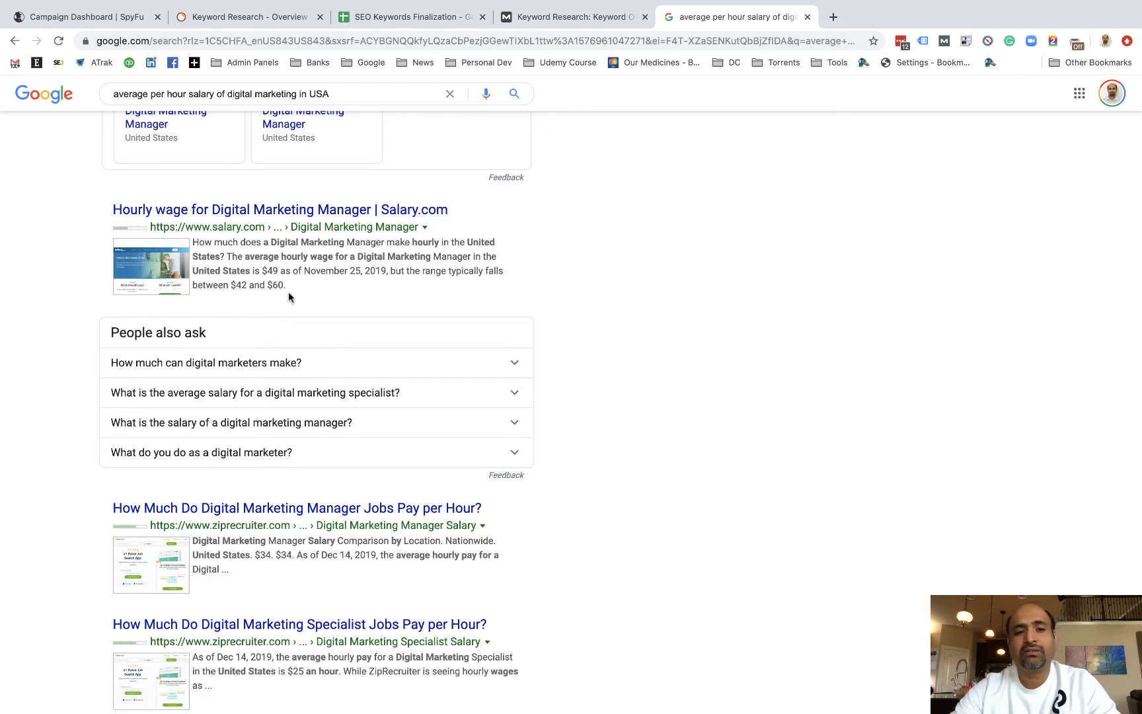
pyautogui.scroll(-5, 313, 291)
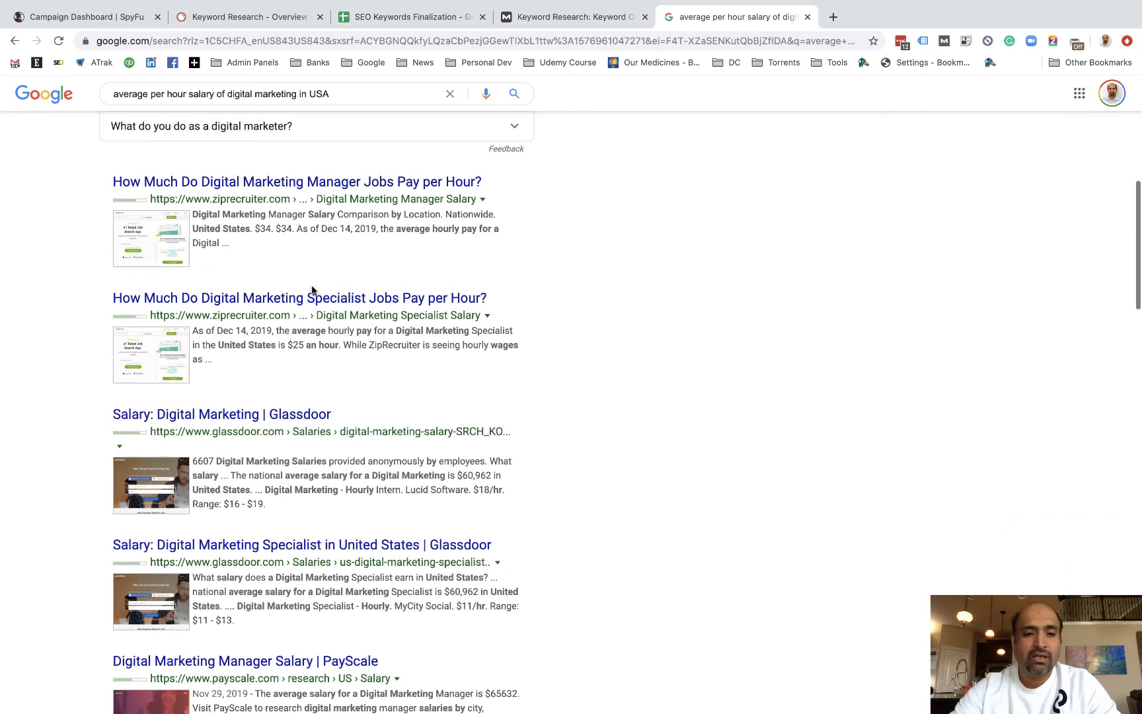
pyautogui.scroll(-6, 314, 291)
pyautogui.scroll(-5, 313, 290)
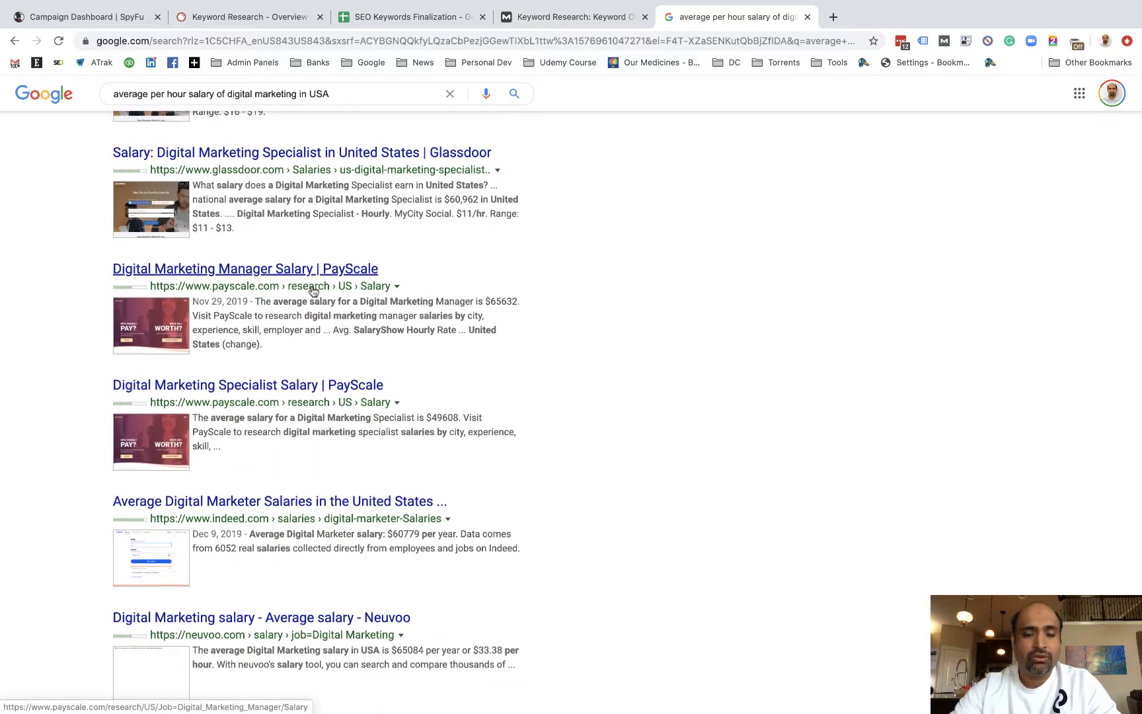
pyautogui.scroll(-4, 314, 290)
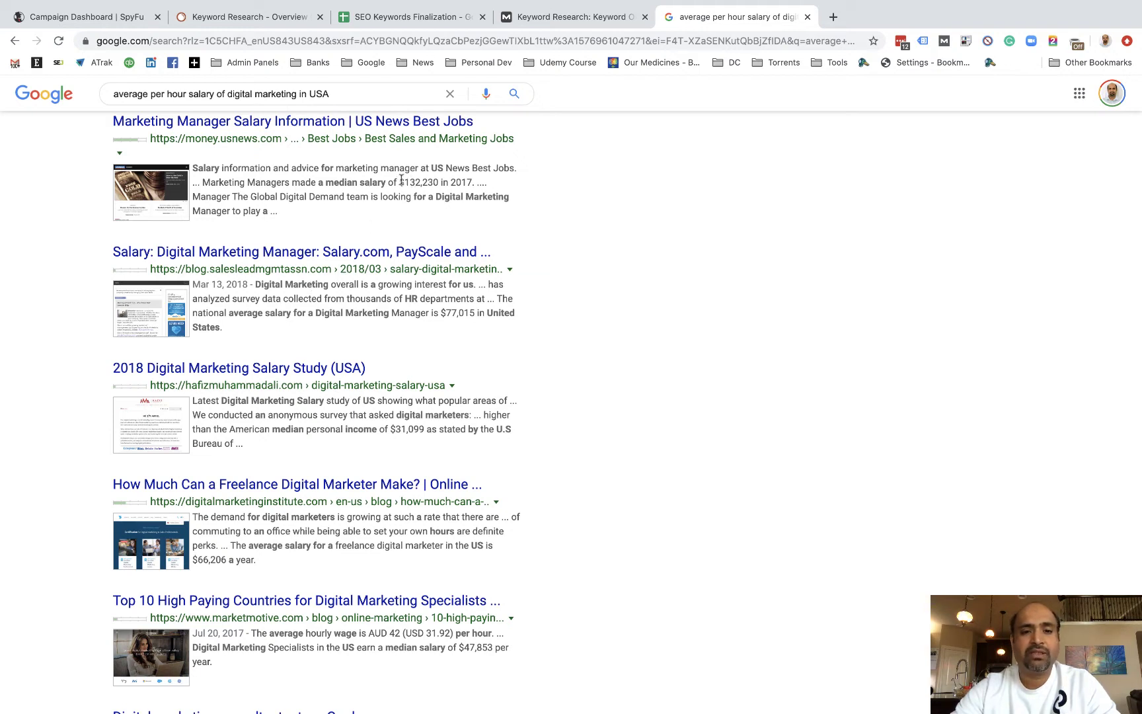
pyautogui.moveTo(399, 182); pyautogui.dragTo(438, 183)
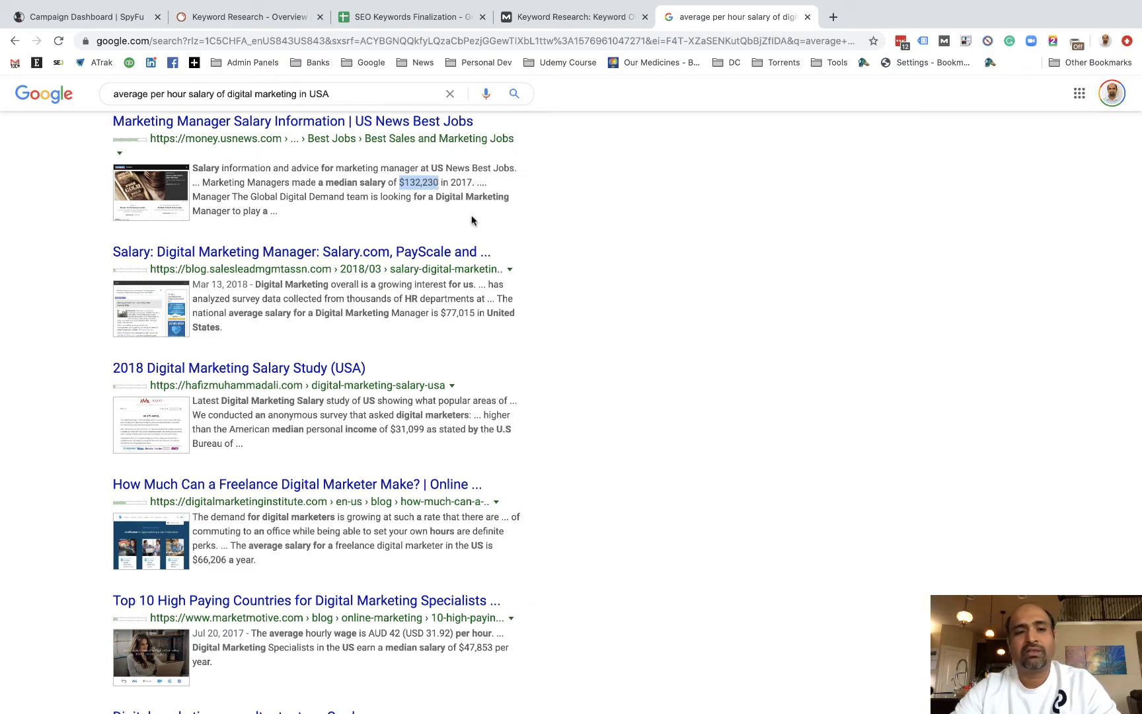
pyautogui.scroll(20, 472, 220)
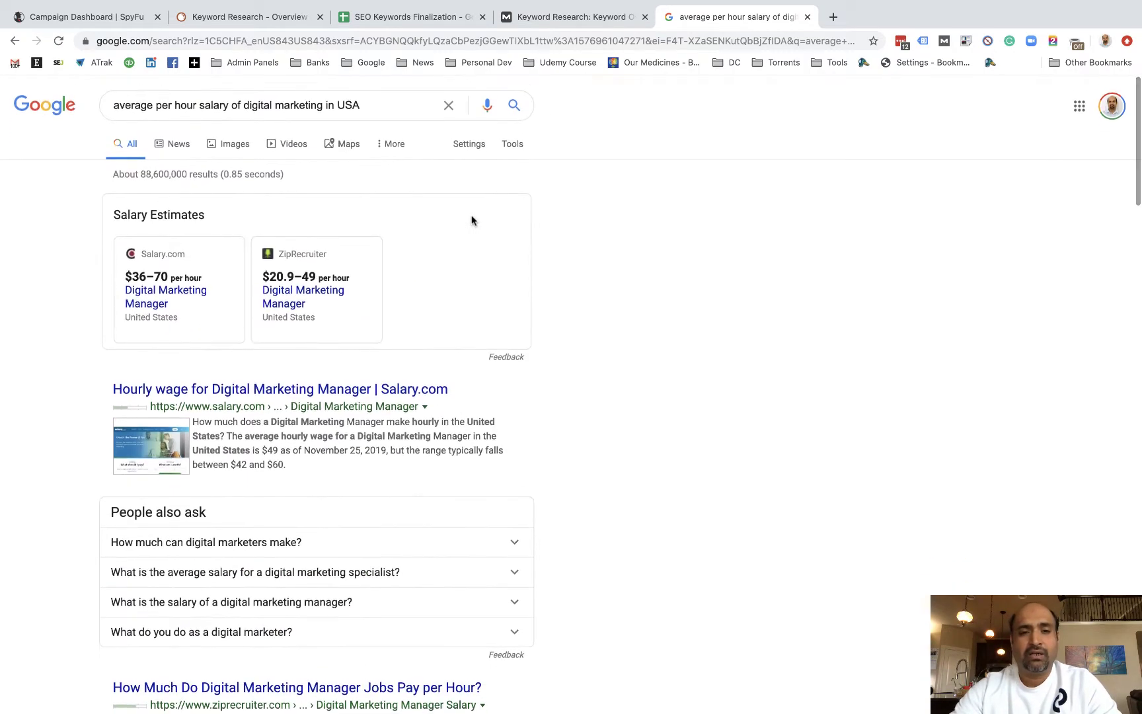
# Switch to the SEO Keywords Finalization spreadsheet and open its Leather Jackets sheet
pyautogui.click(537, 22)
pyautogui.click(410, 23)
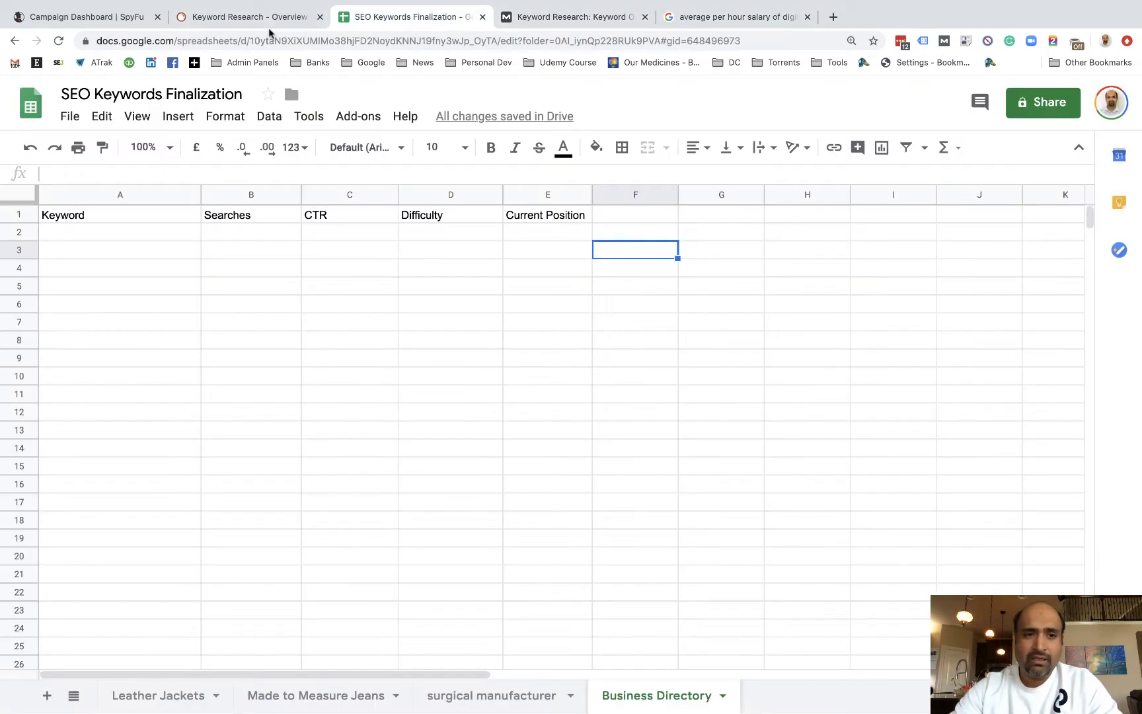
pyautogui.click(244, 18)
pyautogui.click(116, 16)
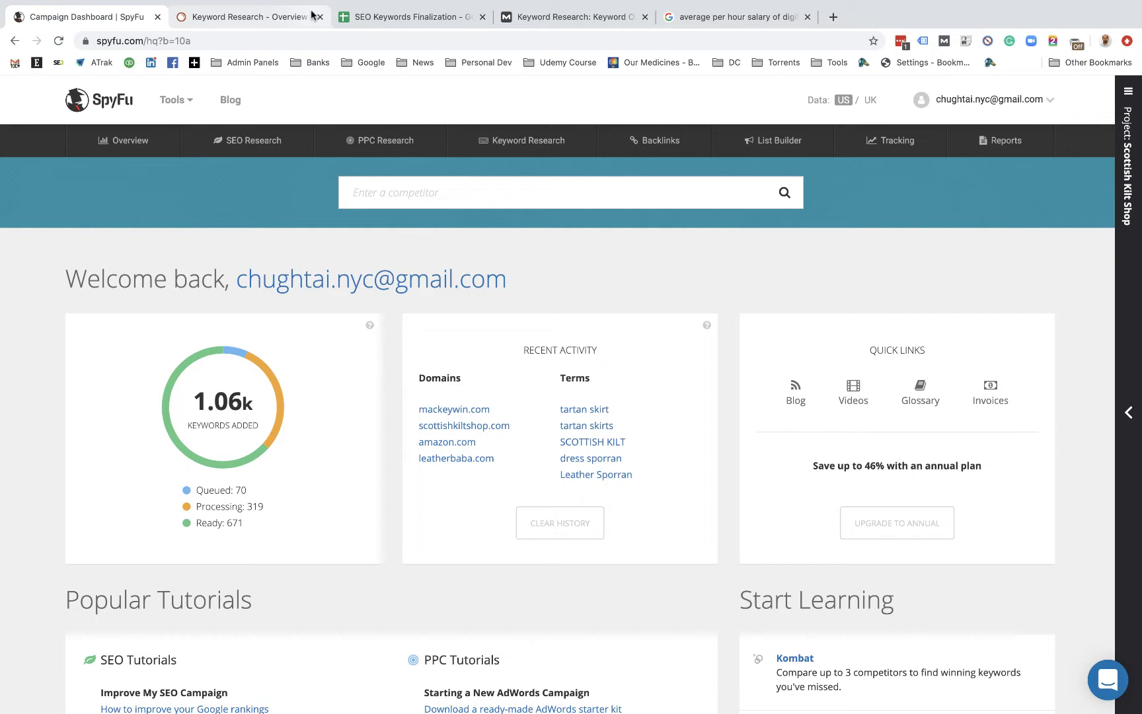
pyautogui.click(361, 15)
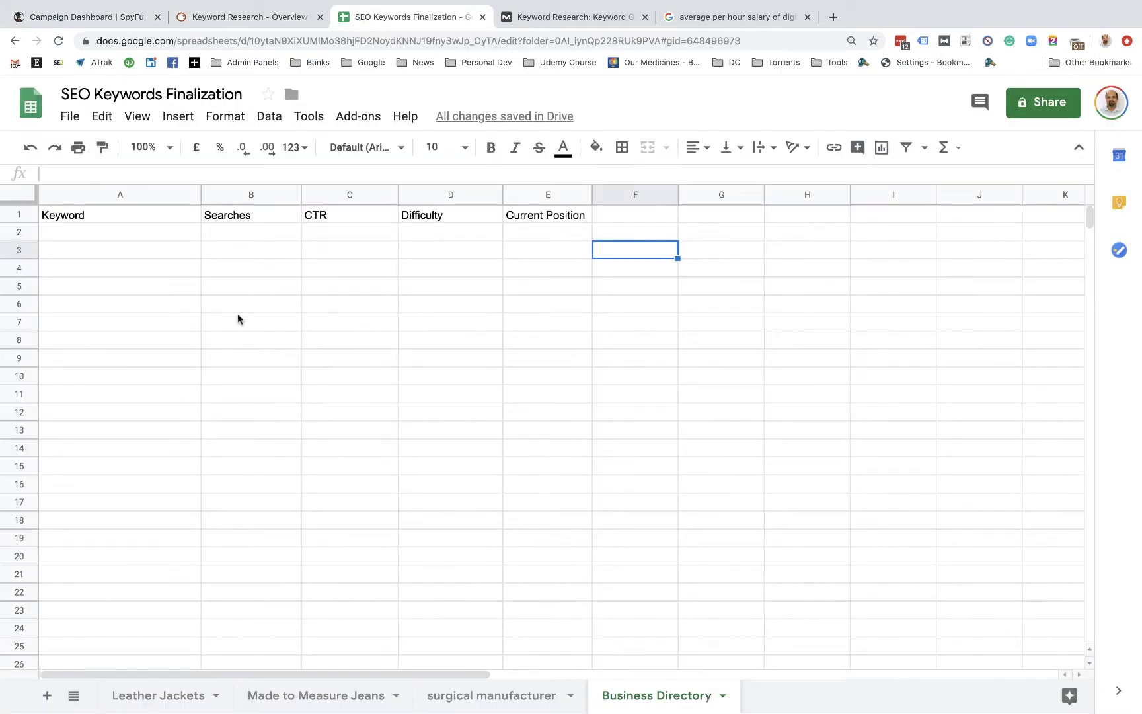
pyautogui.click(158, 695)
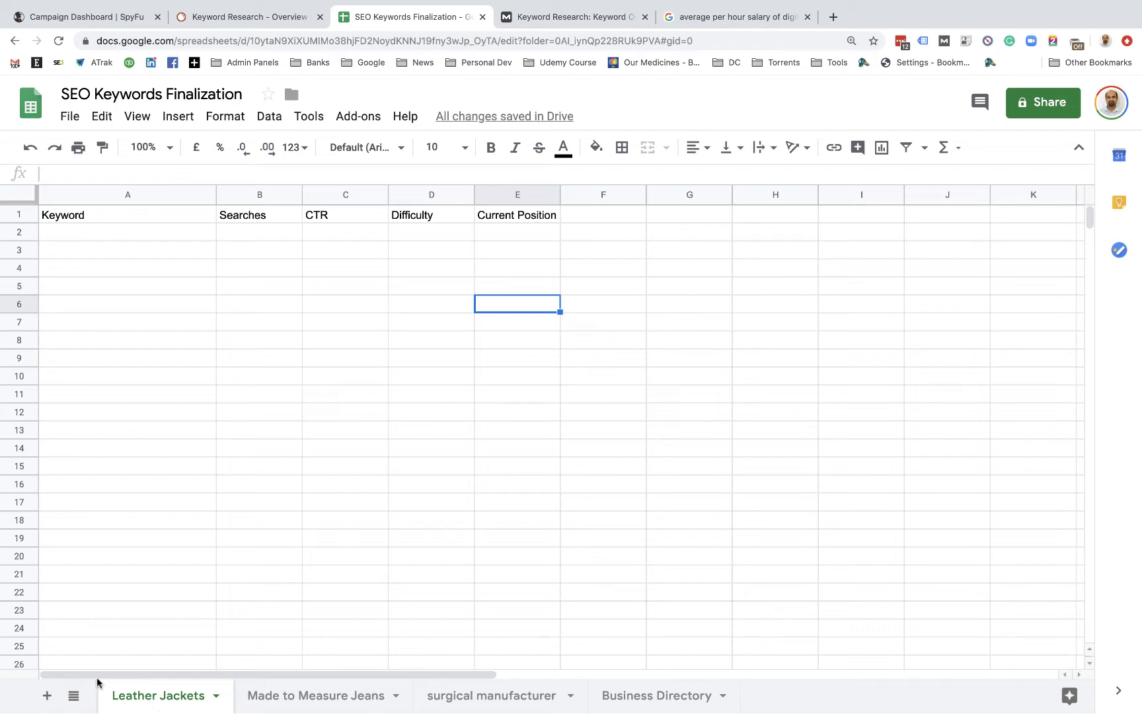
# Switch to SpyFu and run a Keyword Research overview for "leather jackets"
pyautogui.click(68, 18)
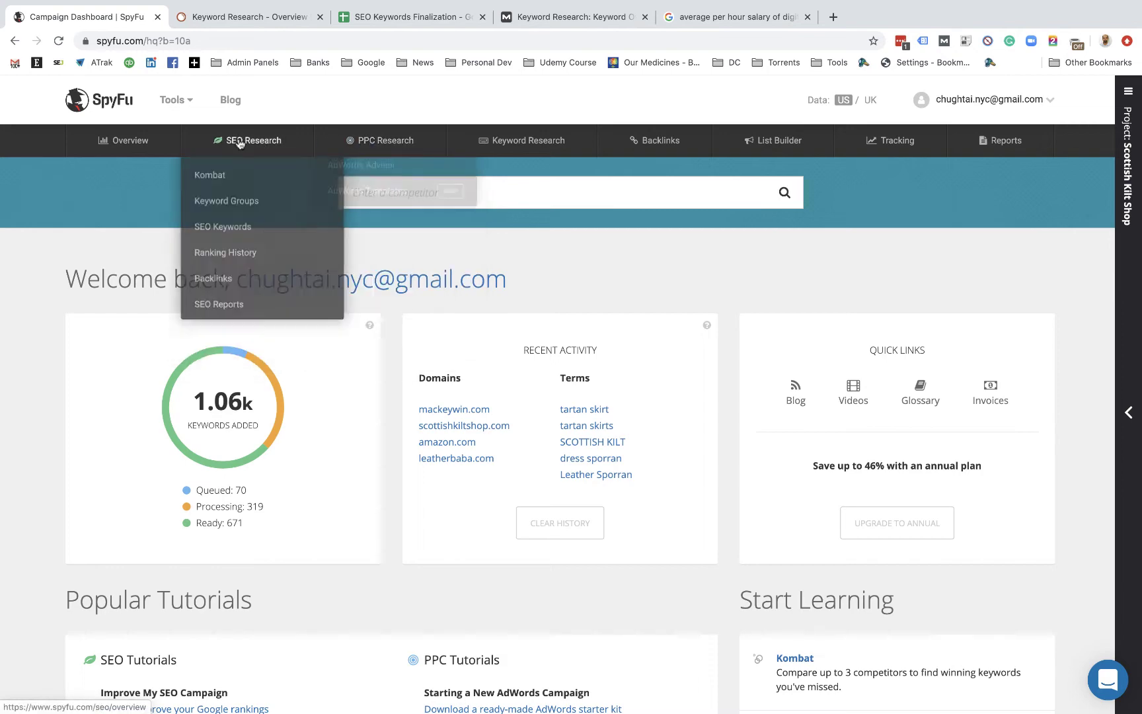
pyautogui.click(220, 173)
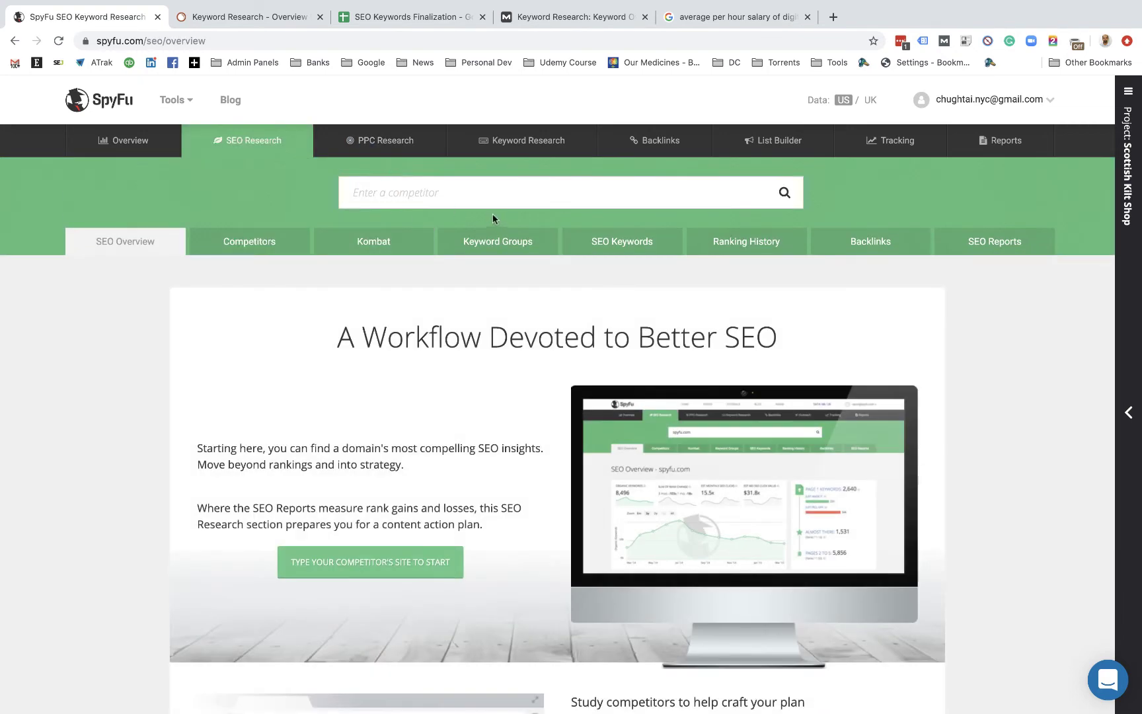
pyautogui.moveTo(520, 157)
pyautogui.click(496, 173)
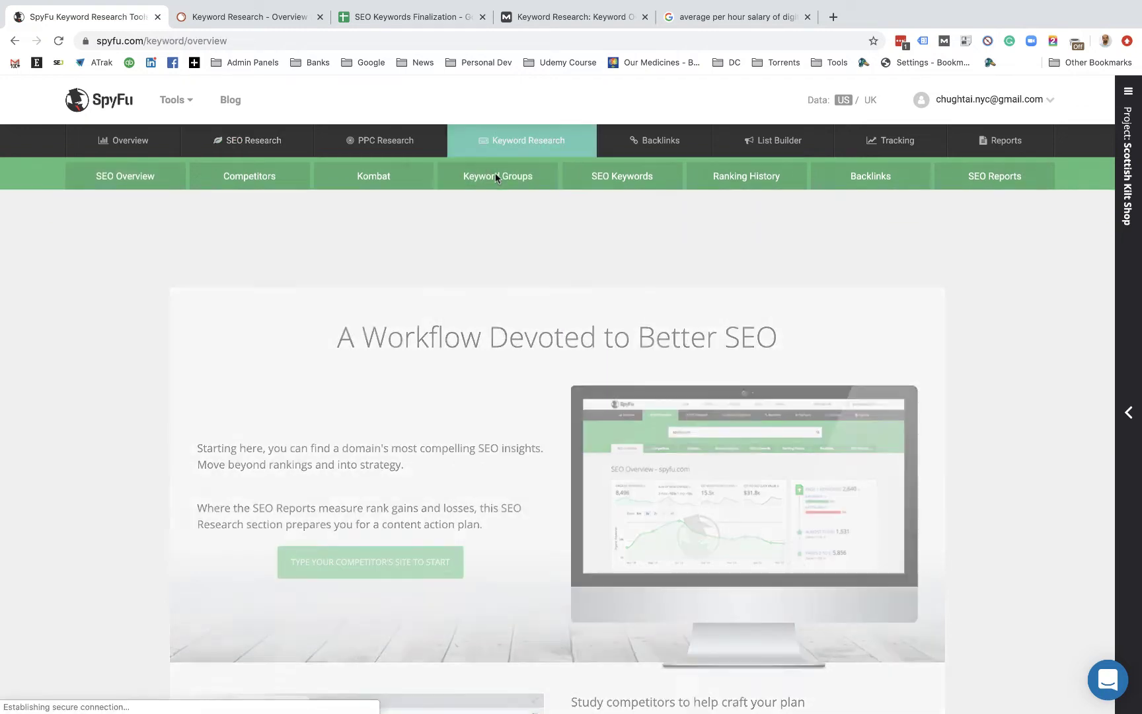
pyautogui.click(446, 199)
pyautogui.write('lea')
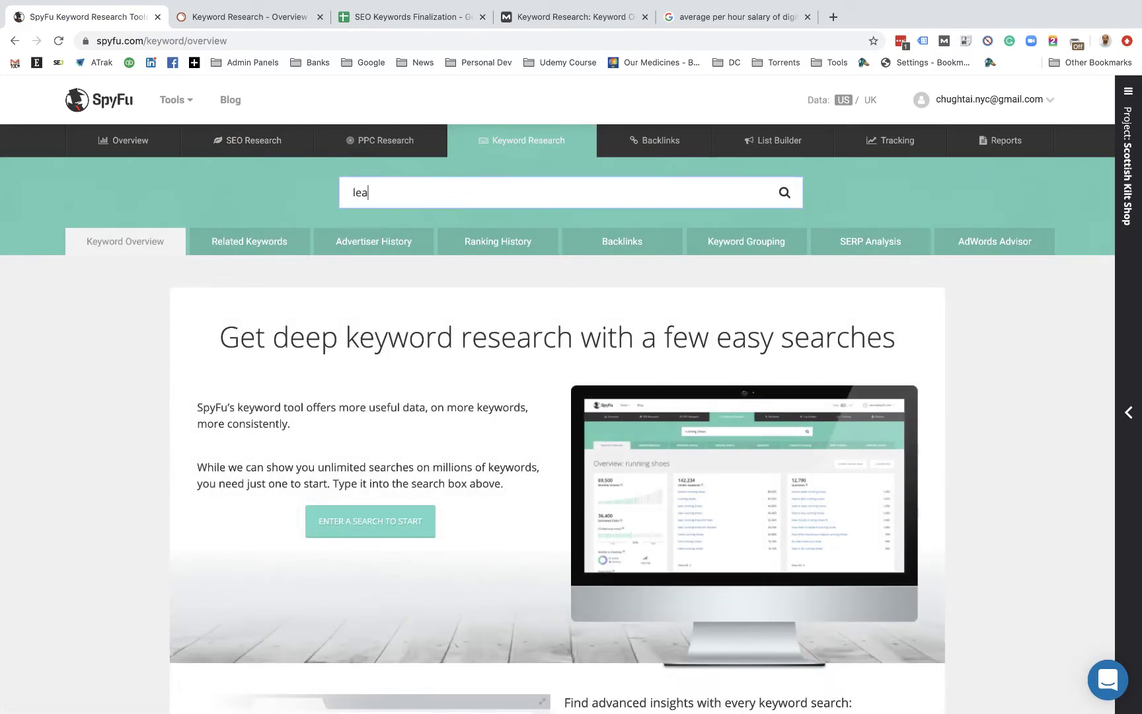
pyautogui.write('ther jackets')
pyautogui.press('Return')
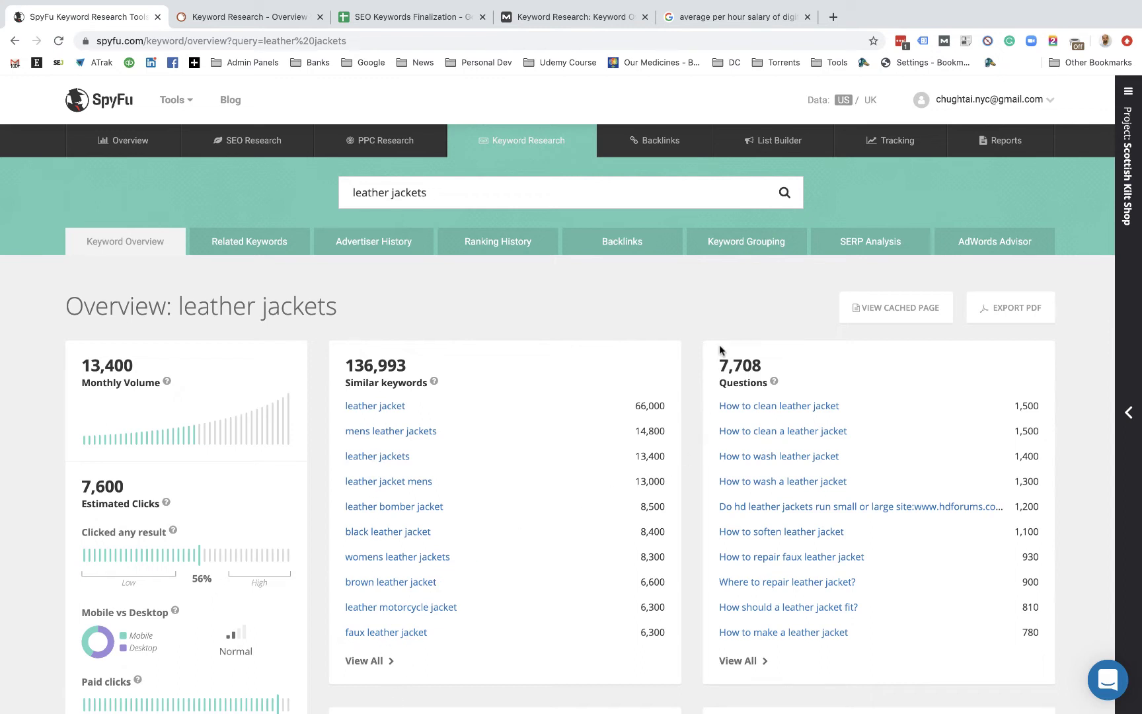
# Examine the leather jackets overview, including Questions, Also ranks for, Also buys ads for and Top AdWords Buy Recommendations
pyautogui.moveTo(719, 344); pyautogui.dragTo(896, 643)
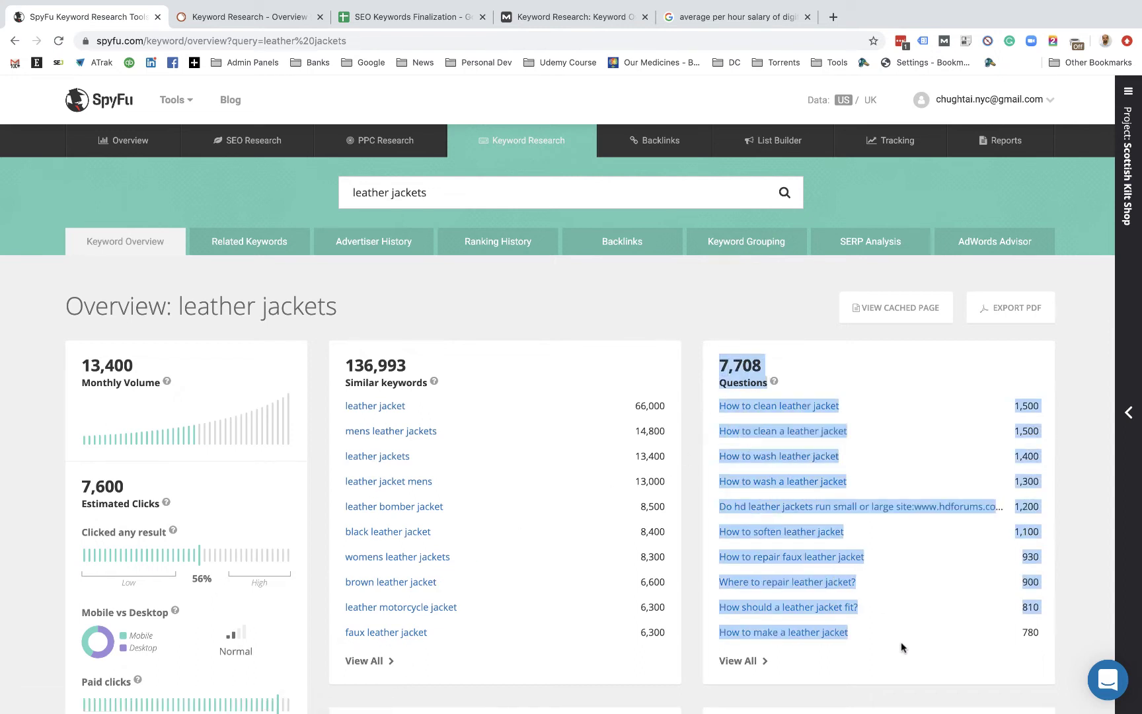
pyautogui.scroll(-3, 606, 640)
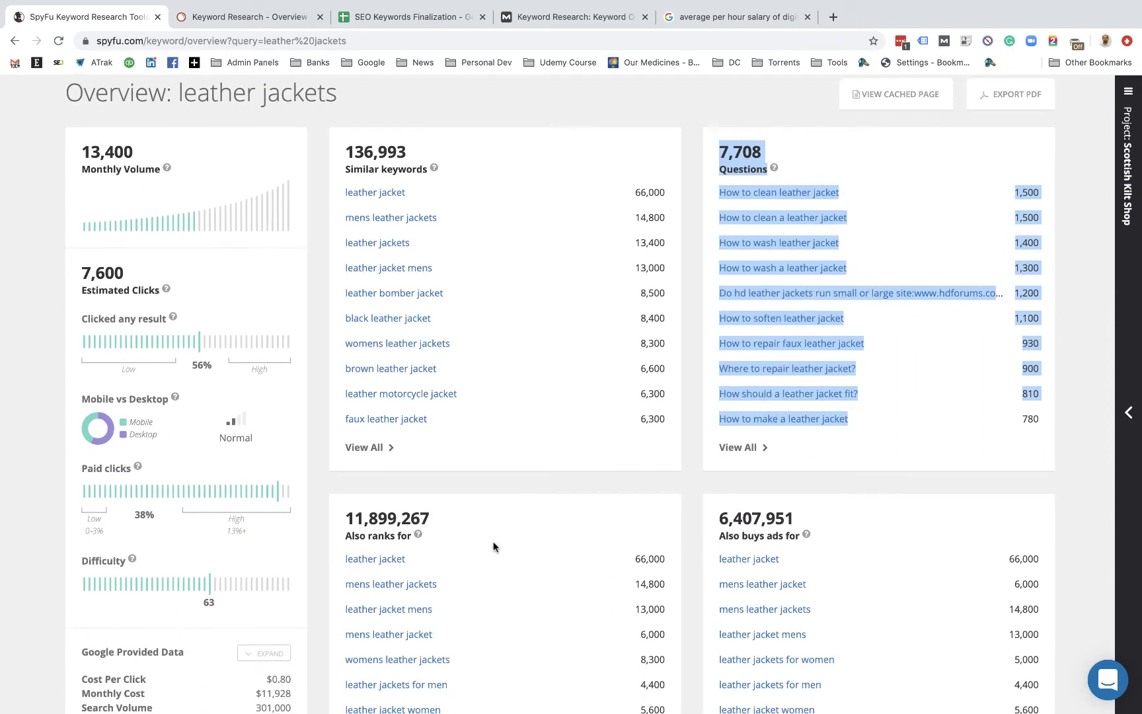
pyautogui.scroll(-3, 495, 547)
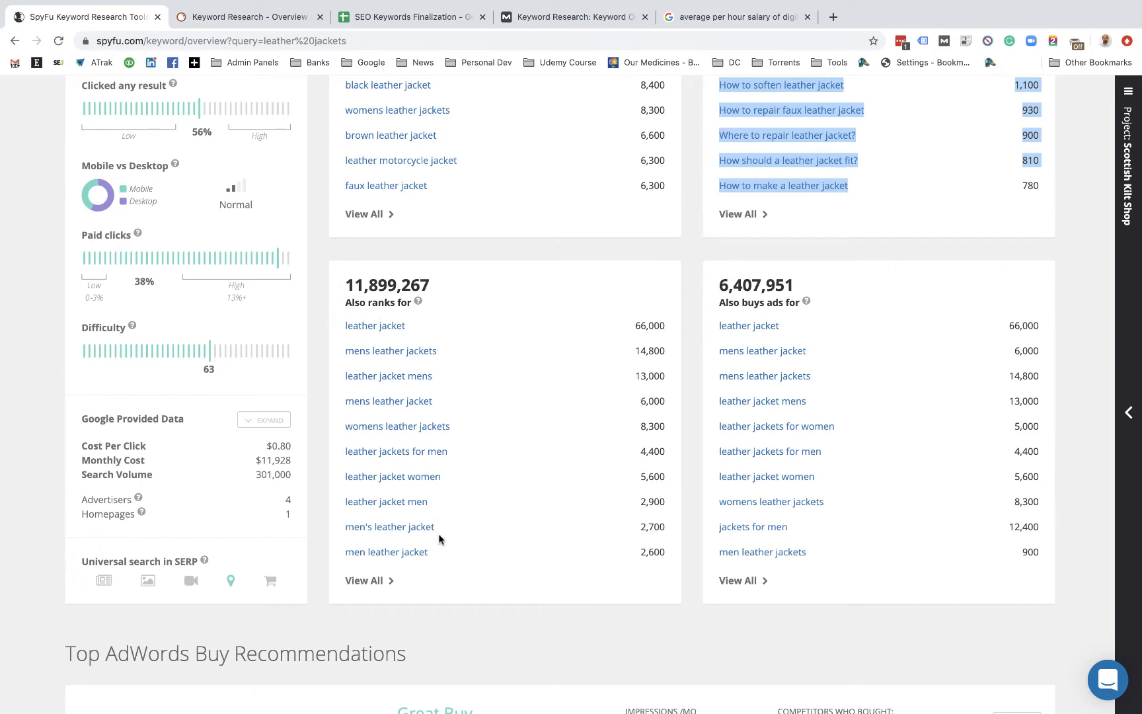
pyautogui.scroll(7, 496, 337)
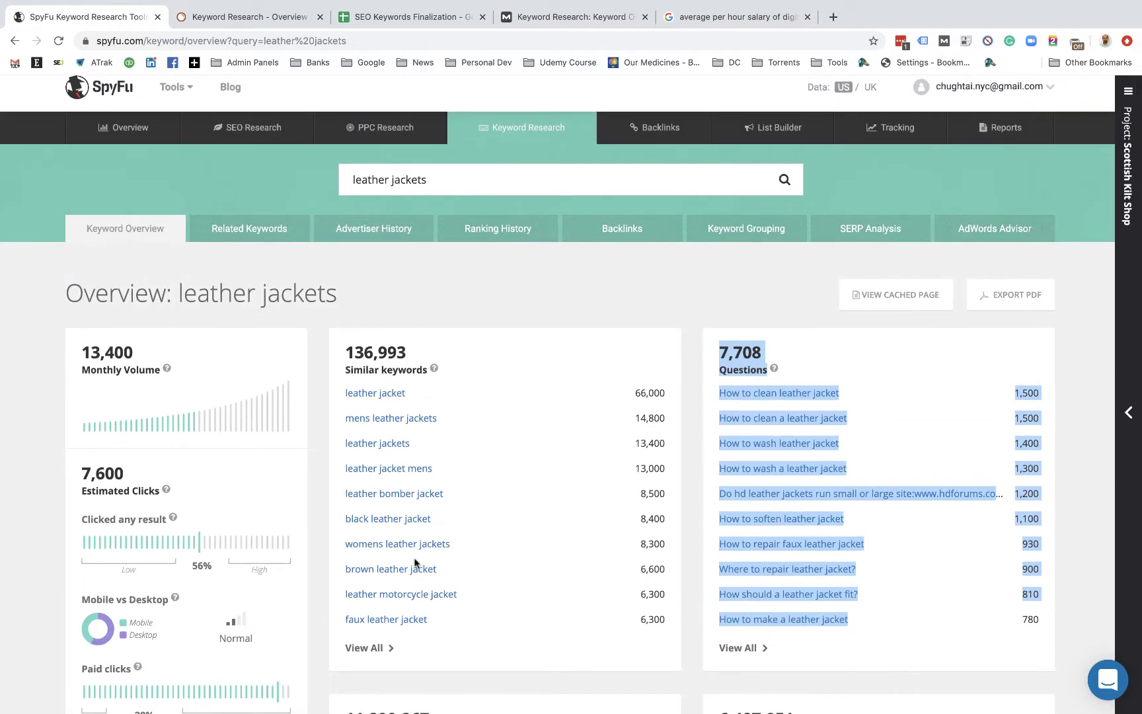
pyautogui.scroll(-6, 414, 557)
pyautogui.scroll(-1, 414, 559)
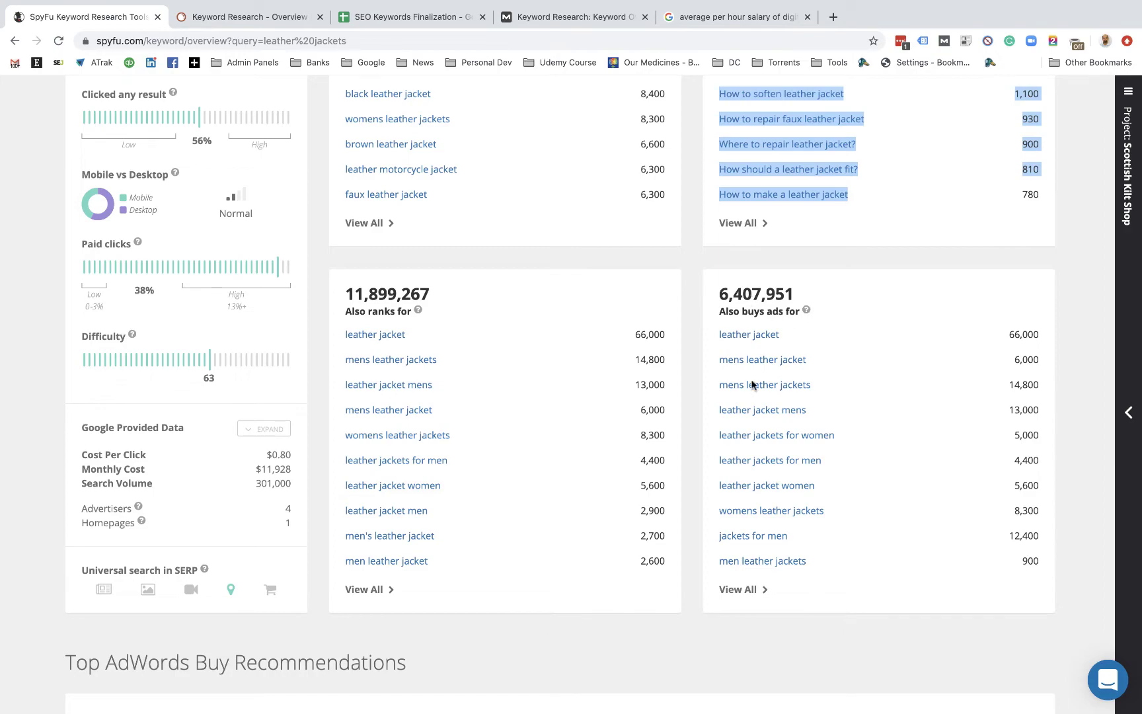
pyautogui.scroll(-3, 650, 538)
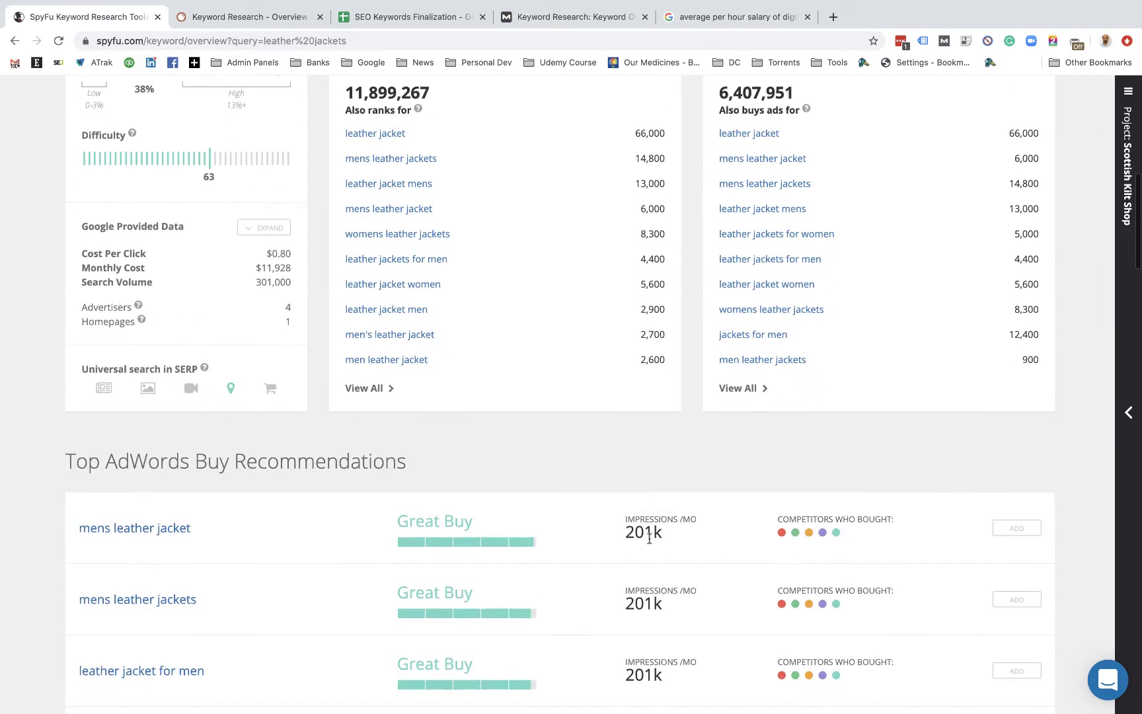
pyautogui.scroll(7, 649, 539)
pyautogui.scroll(-15, 650, 538)
pyautogui.scroll(15, 650, 539)
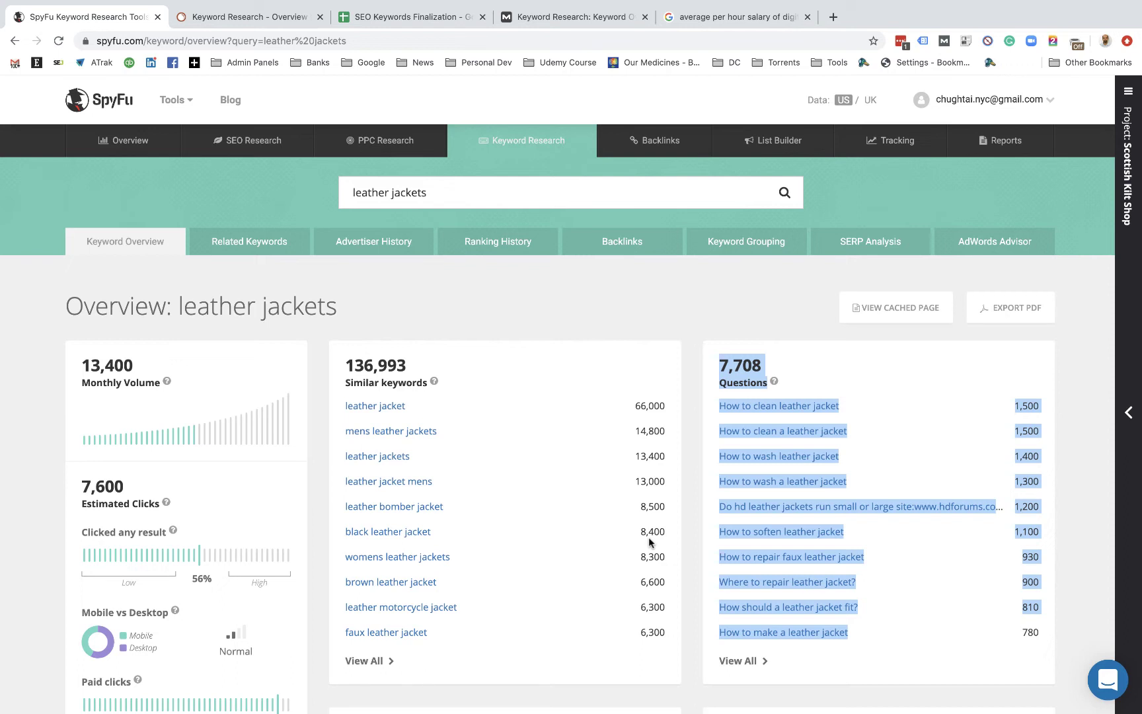
# Review the leather jacket questions in the Questions list against the searched keyword
pyautogui.click(597, 270)
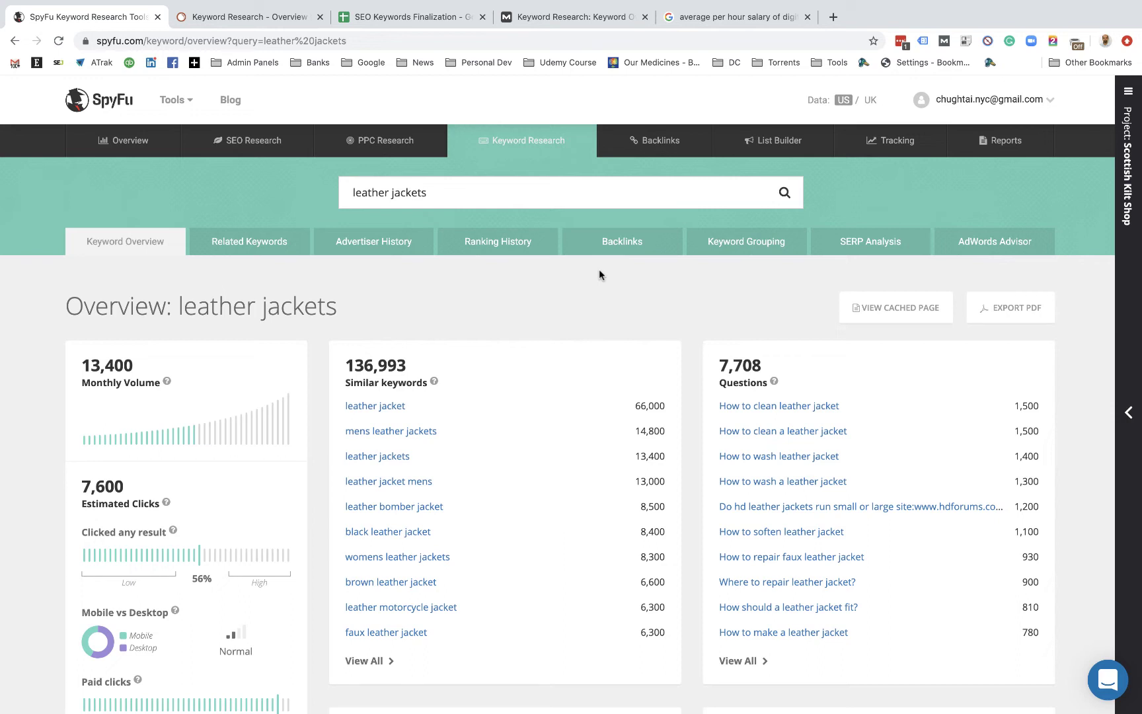
pyautogui.moveTo(717, 406); pyautogui.dragTo(865, 635)
pyautogui.click(892, 653)
pyautogui.click(444, 191)
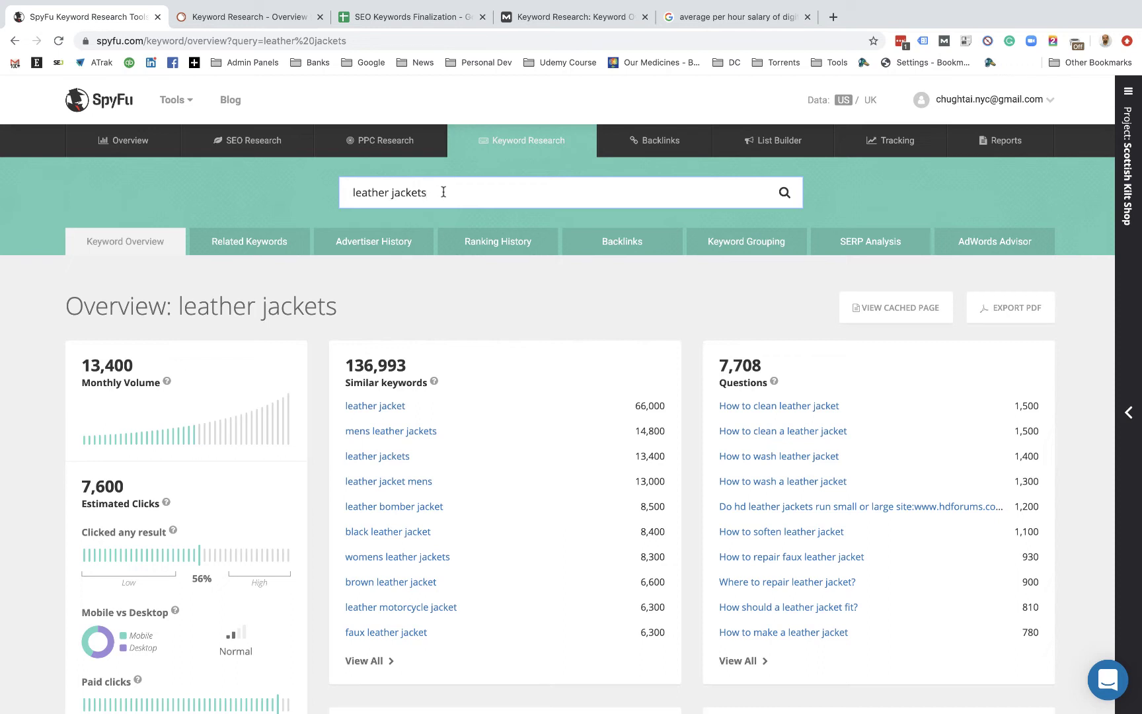
pyautogui.moveTo(715, 403)
pyautogui.mouseDown()
pyautogui.moveTo(773, 419)
pyautogui.moveTo(836, 410)
pyautogui.moveTo(717, 410)
pyautogui.mouseUp()
pyautogui.click(715, 405)
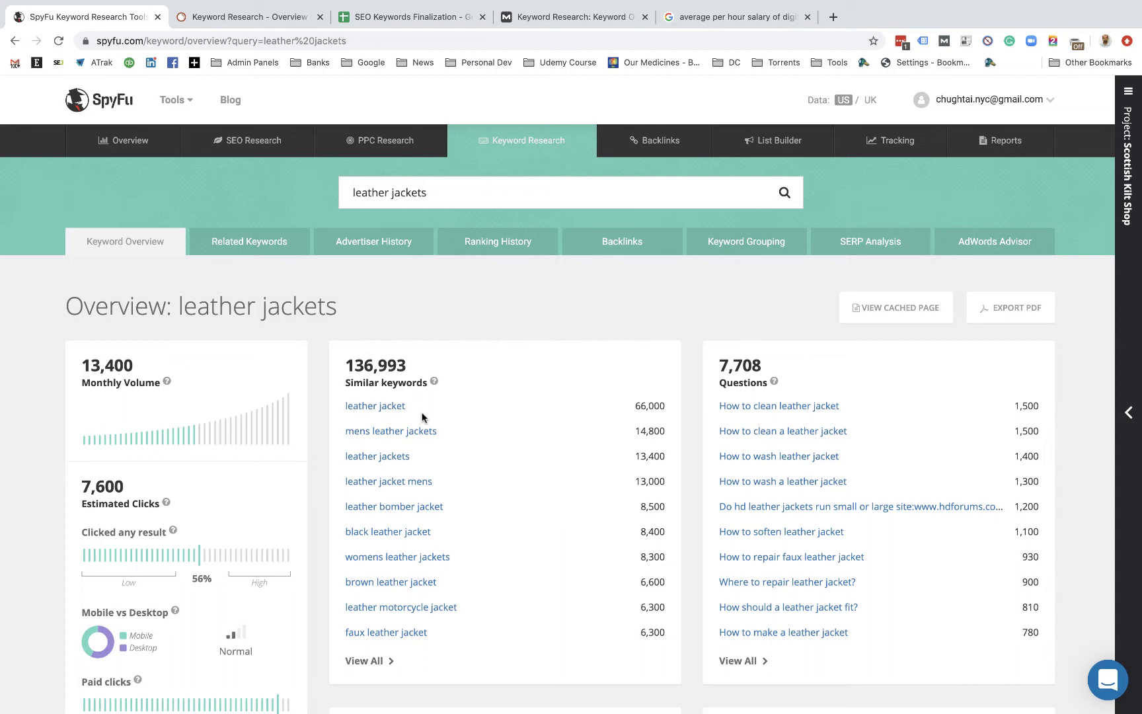
# Copy the similar keyword "leather jacket" into cell A2 of the SEO Keywords Finalization spreadsheet and enter "Leather Jackets" in A3
pyautogui.moveTo(410, 405); pyautogui.dragTo(346, 409)
pyautogui.hotkey('ctrl', 'c')
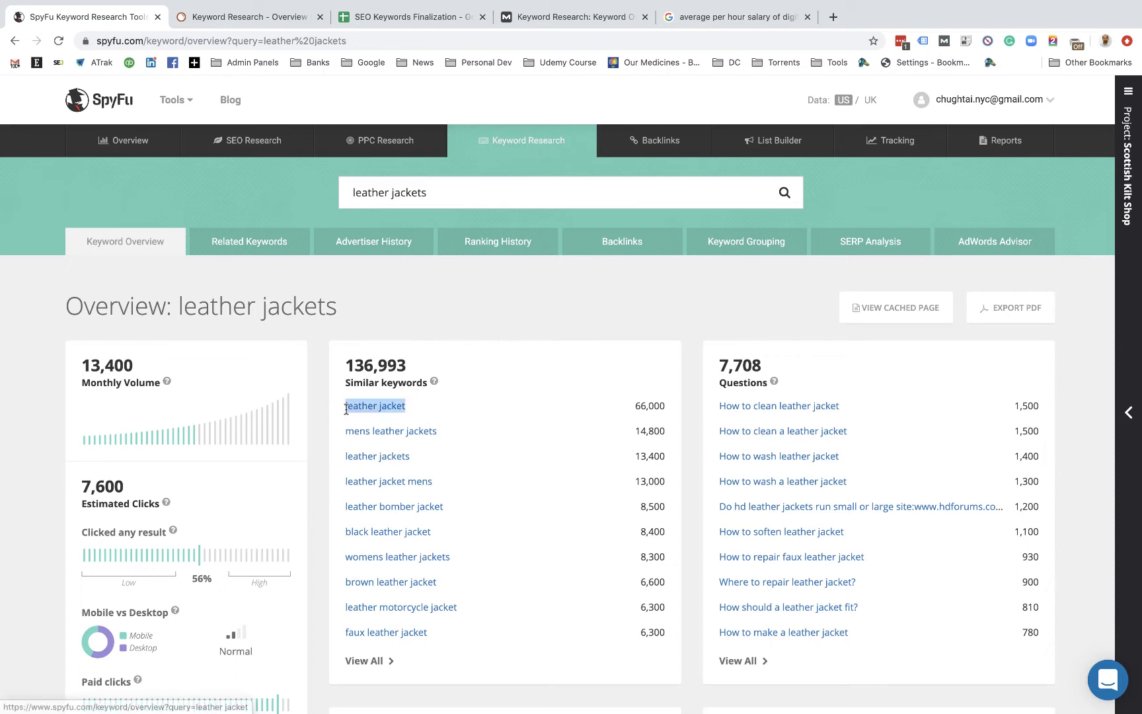
pyautogui.click(383, 20)
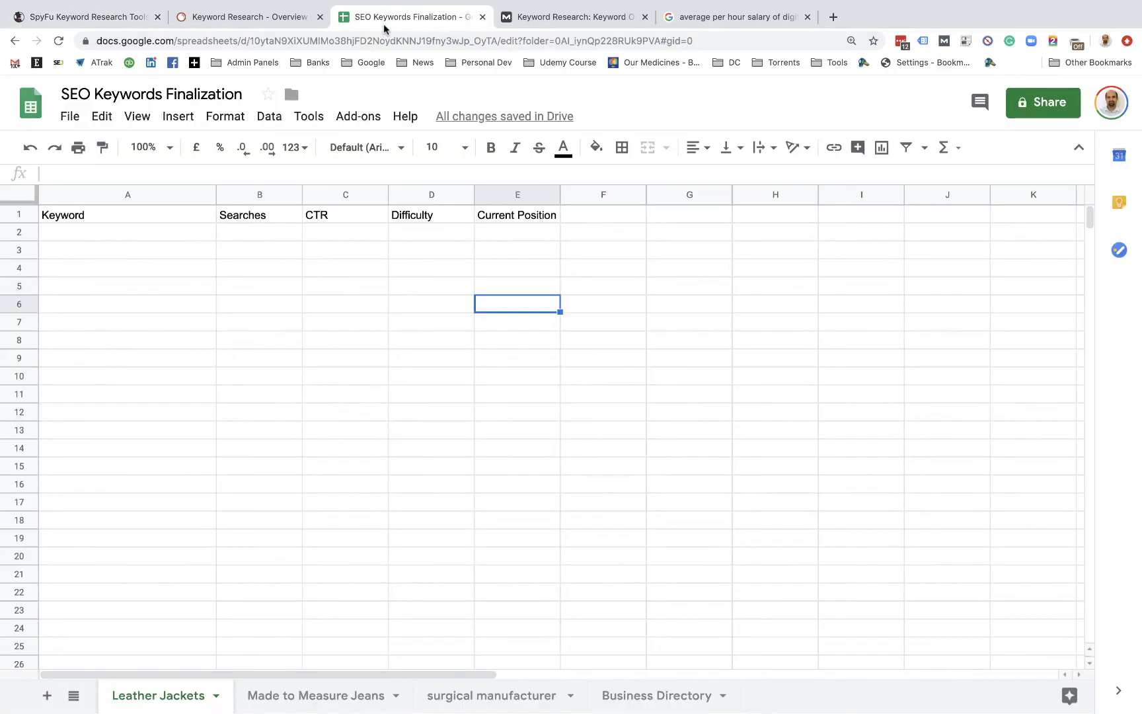
pyautogui.click(130, 239)
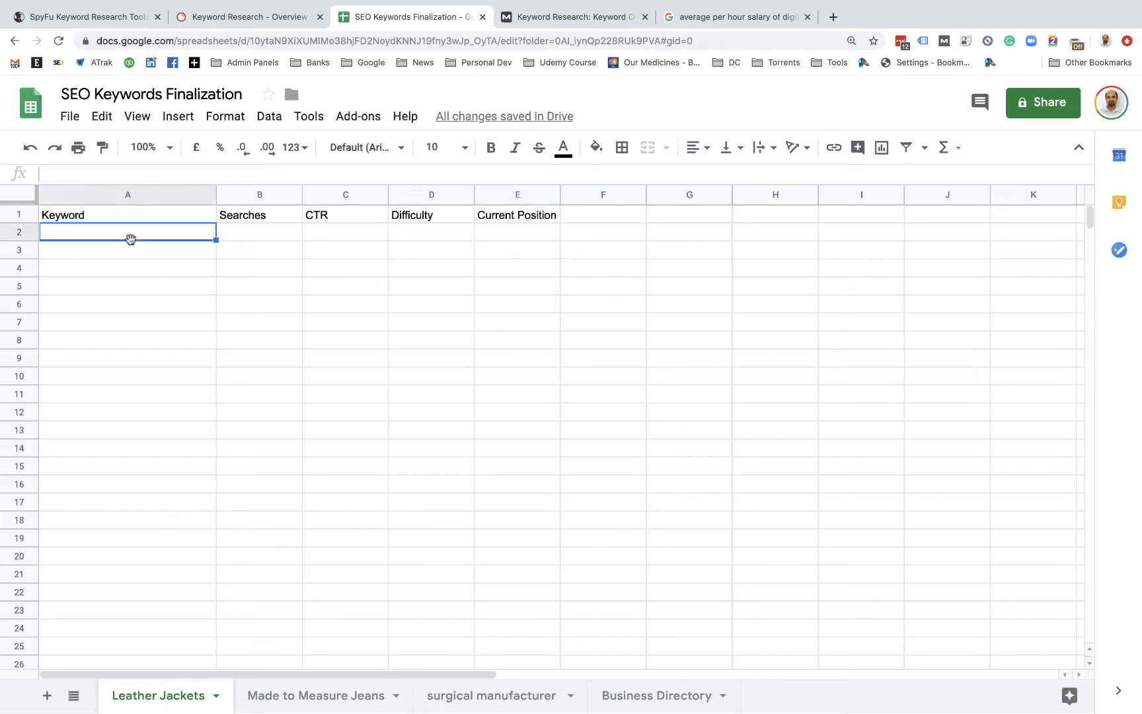
pyautogui.hotkey('ctrl', 'v')
pyautogui.press('Down')
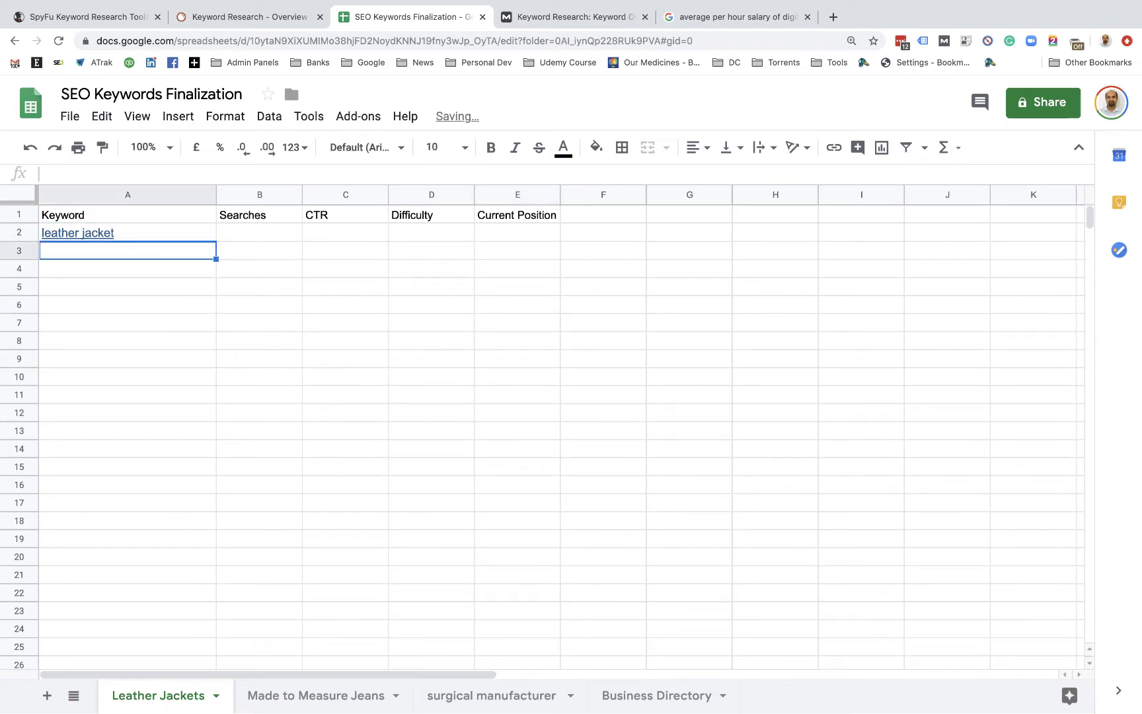
pyautogui.write('Leather Jackets')
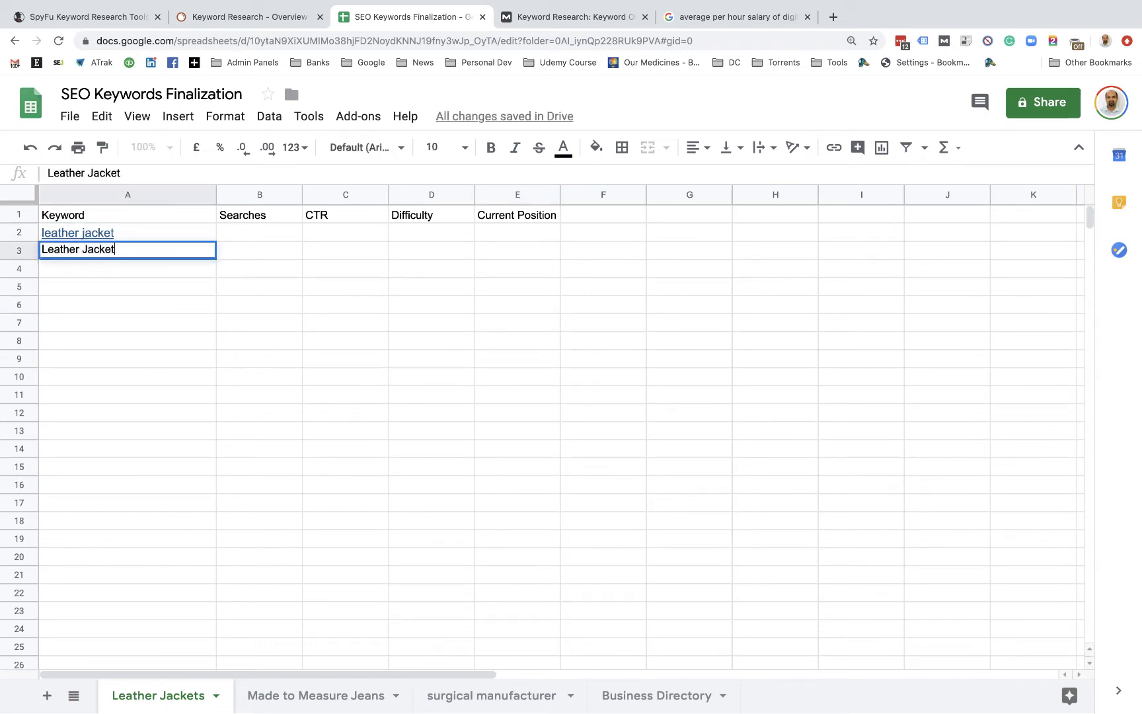
pyautogui.press('Return')
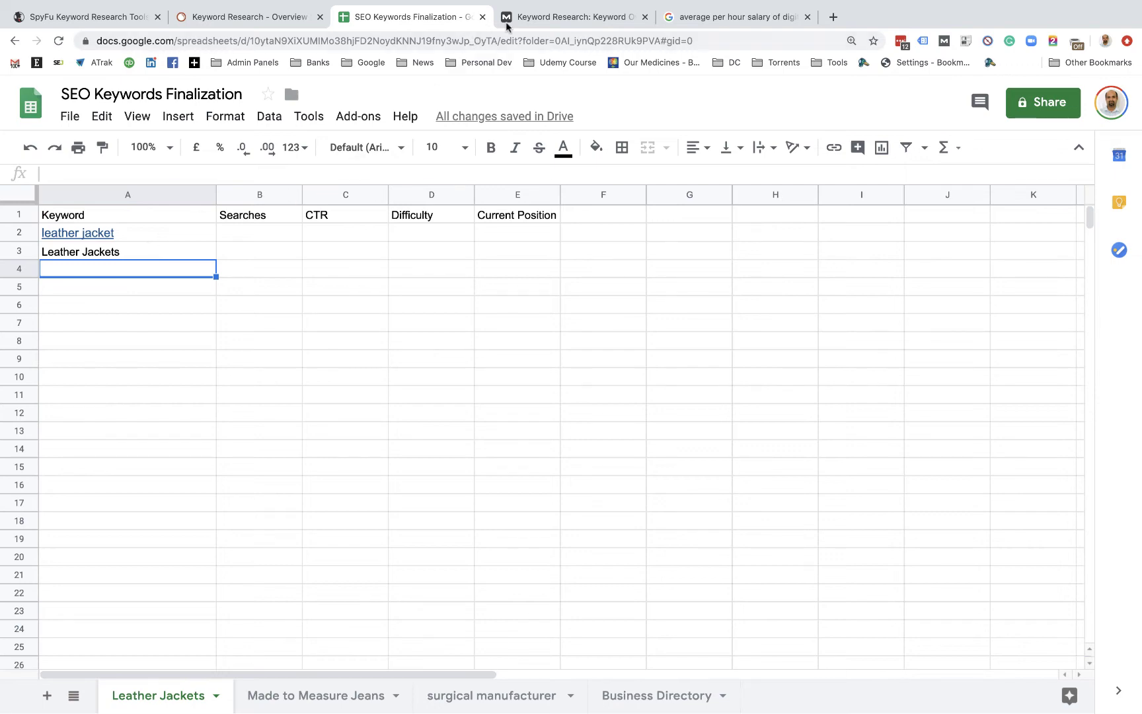
# Copy the similar keyword "mens leather jackets" from SpyFu into cell A4 of the Leather Jackets sheet
pyautogui.click(532, 20)
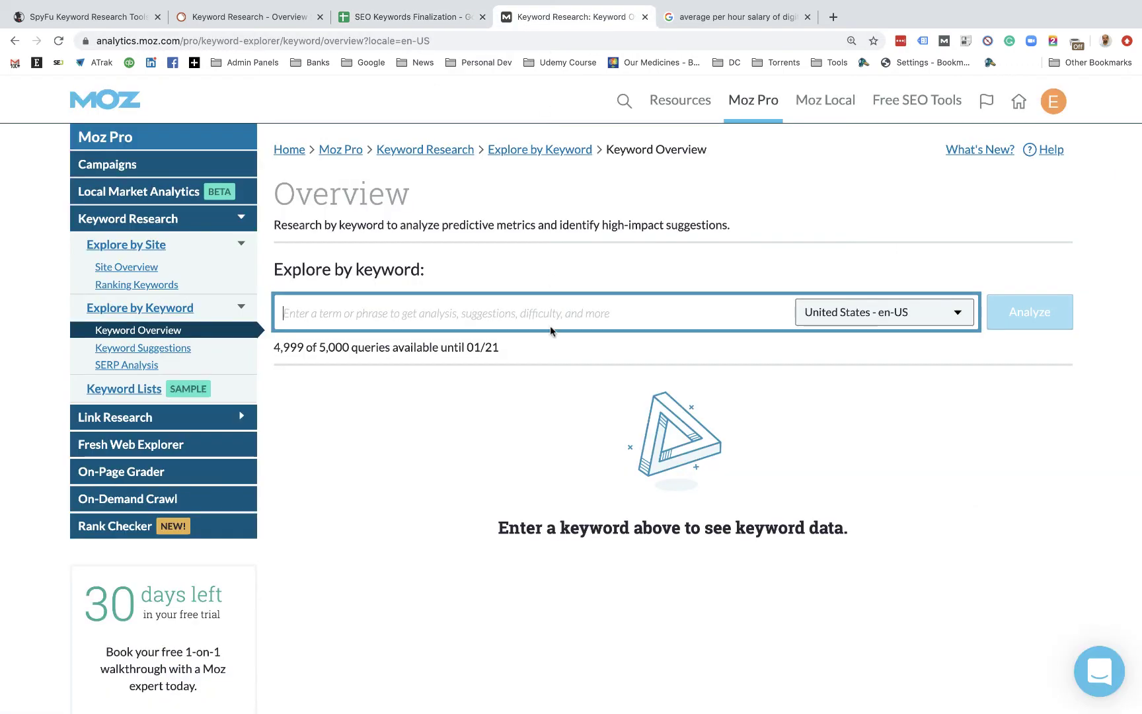
pyautogui.click(126, 19)
pyautogui.scroll(-3, 385, 310)
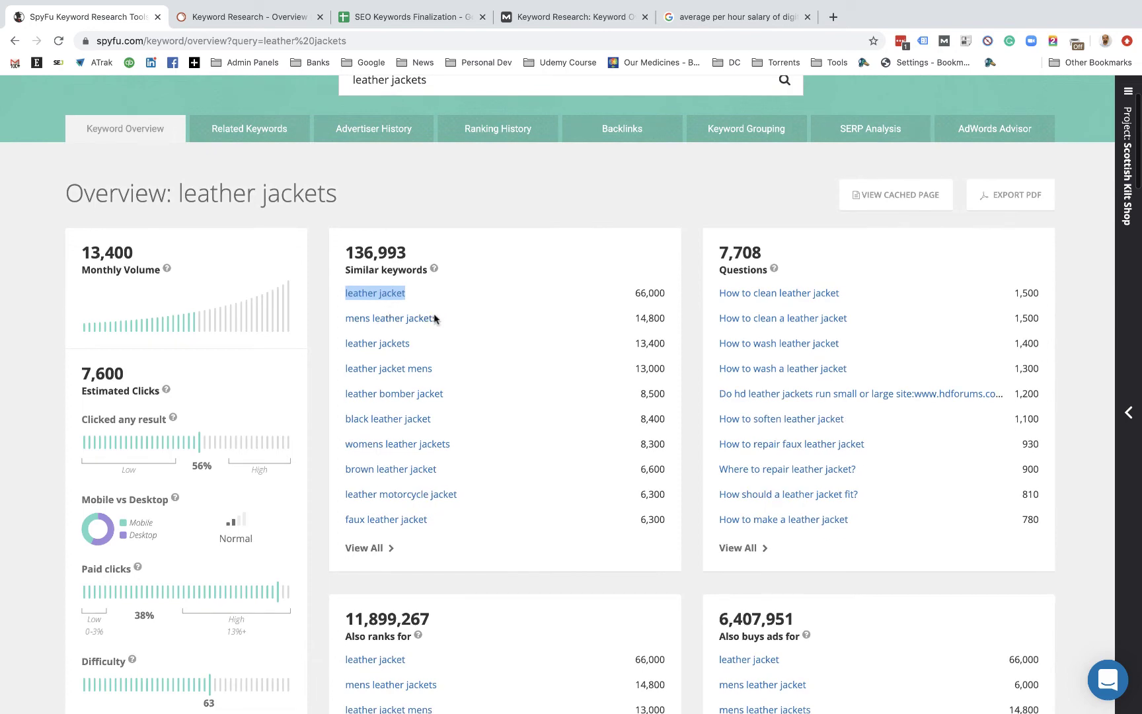
pyautogui.moveTo(446, 319); pyautogui.dragTo(347, 318)
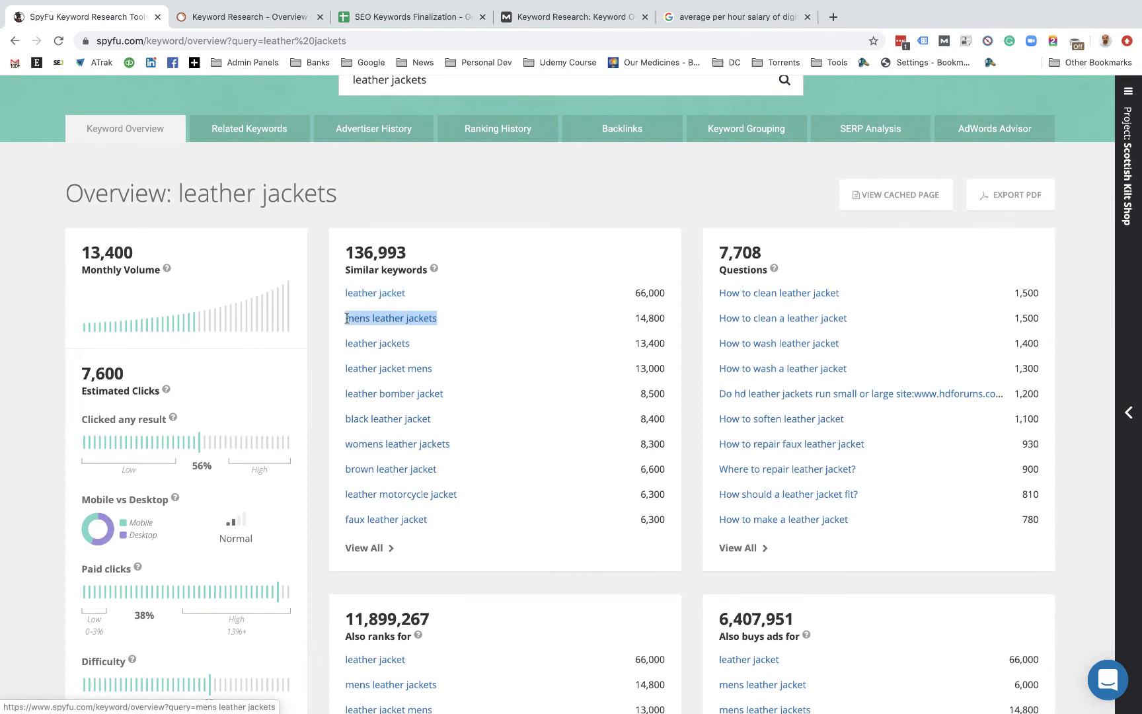
pyautogui.hotkey('ctrl', 'c')
pyautogui.click(423, 16)
pyautogui.hotkey('ctrl', 'v')
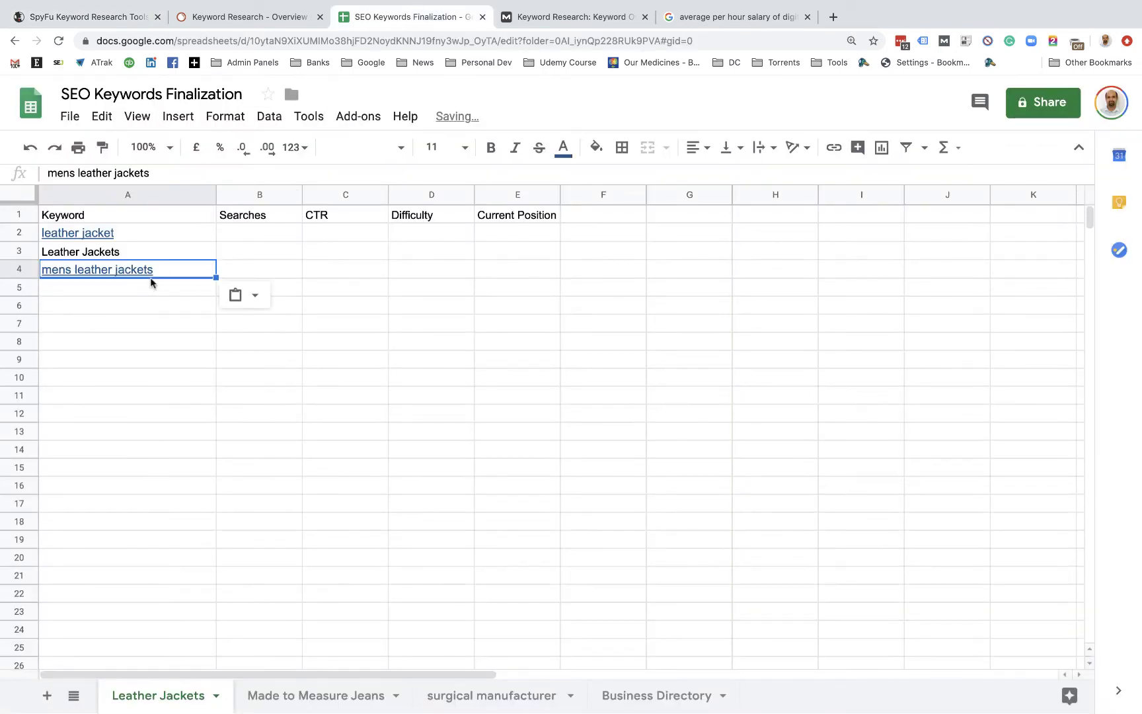
# Return to the SpyFu overview and highlight the similar keyword "leather jacket mens"
pyautogui.click(529, 16)
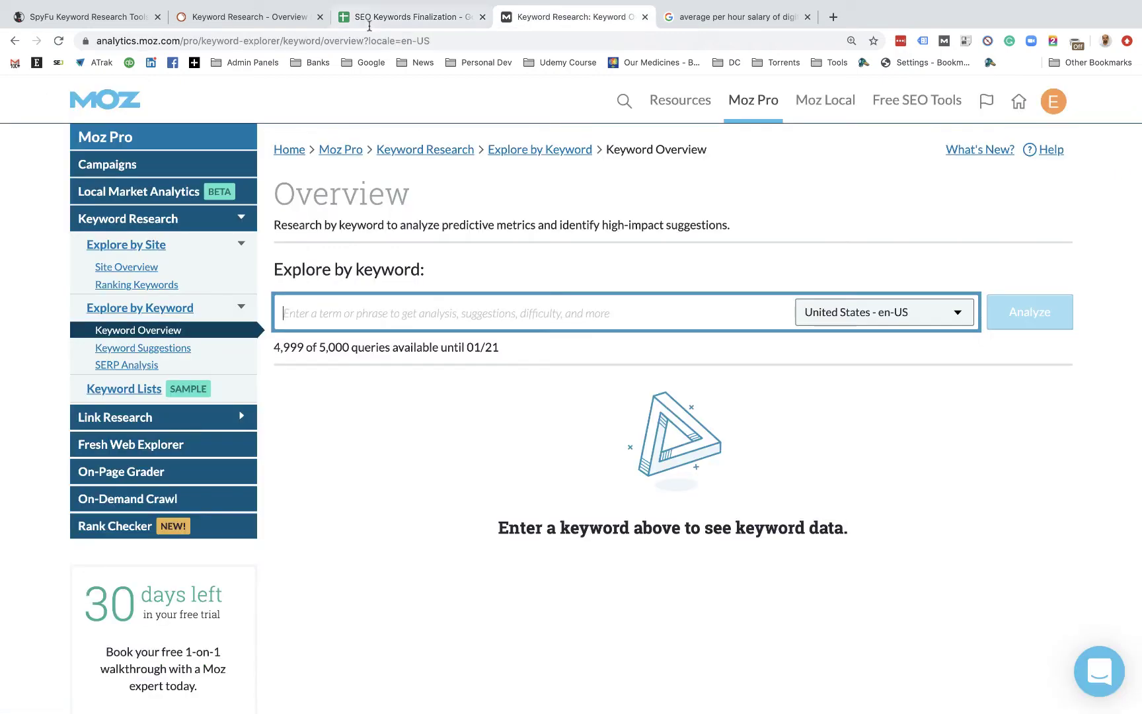
pyautogui.click(133, 20)
pyautogui.scroll(-2, 354, 330)
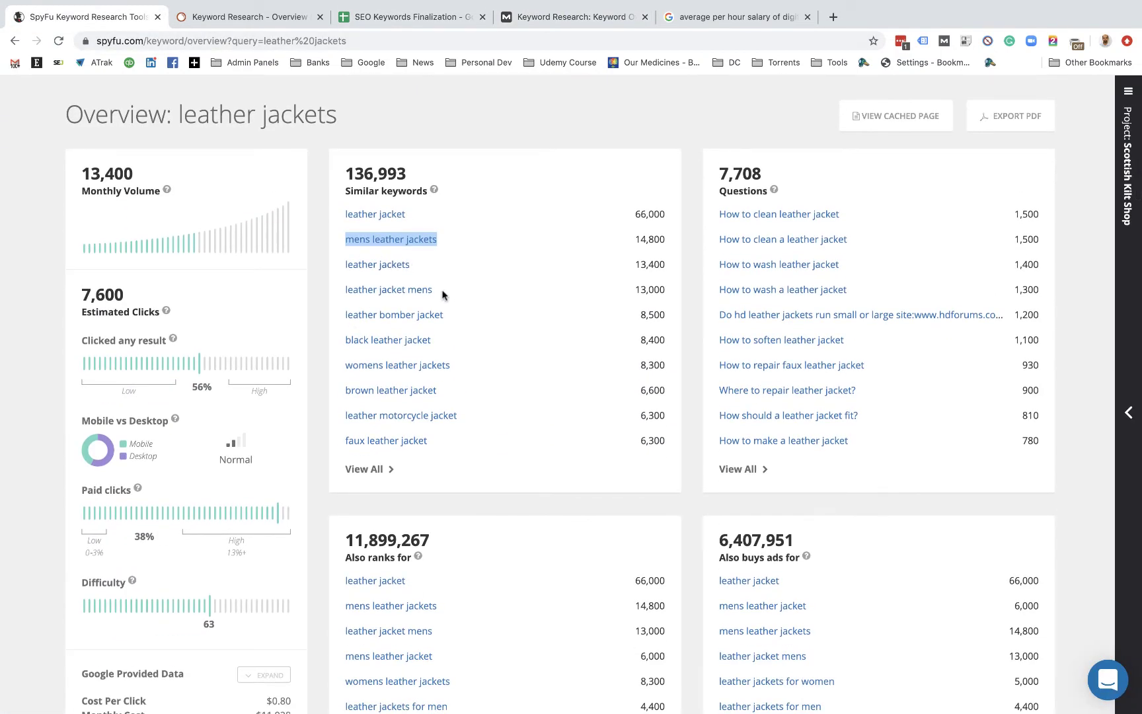
pyautogui.moveTo(442, 295); pyautogui.dragTo(345, 295)
pyautogui.click(343, 295)
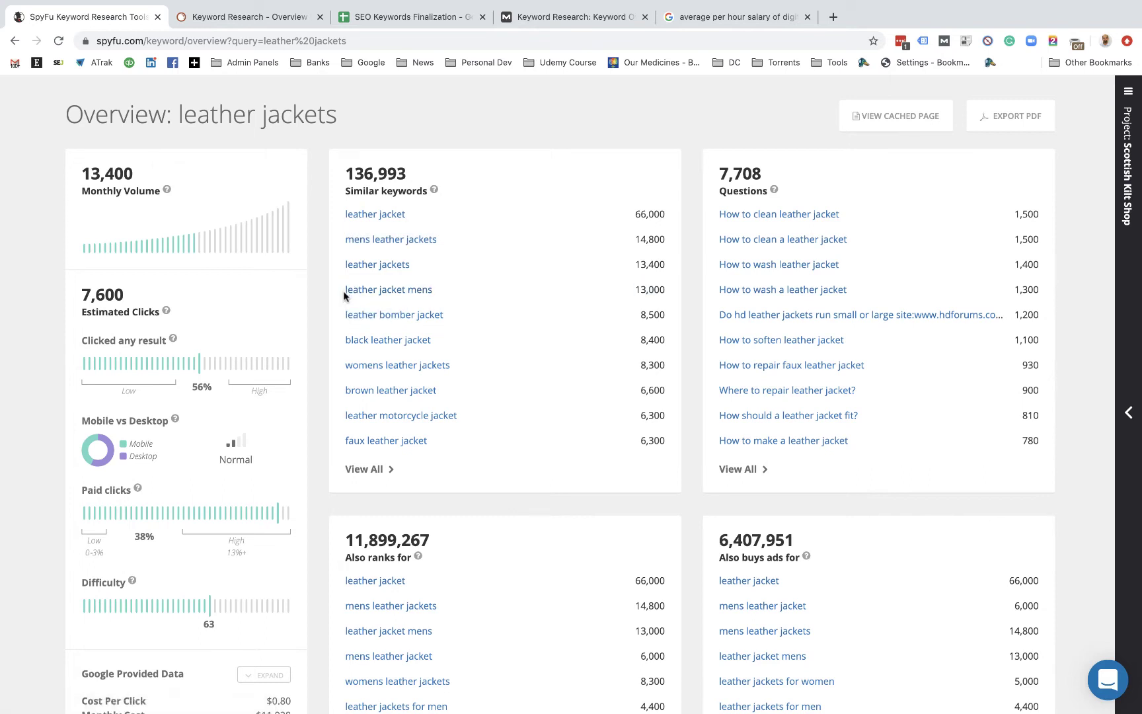
pyautogui.tripleClick(345, 294)
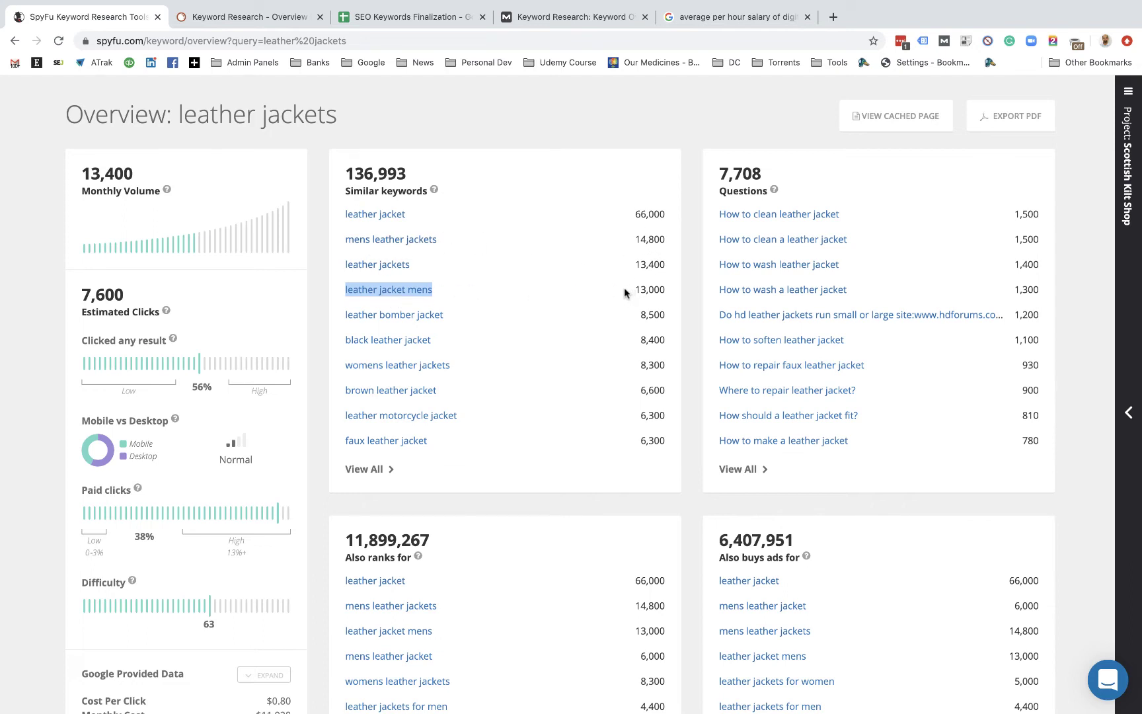
# Copy the similar keyword "leather bomber jacket" from SpyFu into cell A5 of the Leather Jackets sheet
pyautogui.click(460, 313)
pyautogui.moveTo(459, 311); pyautogui.dragTo(377, 315)
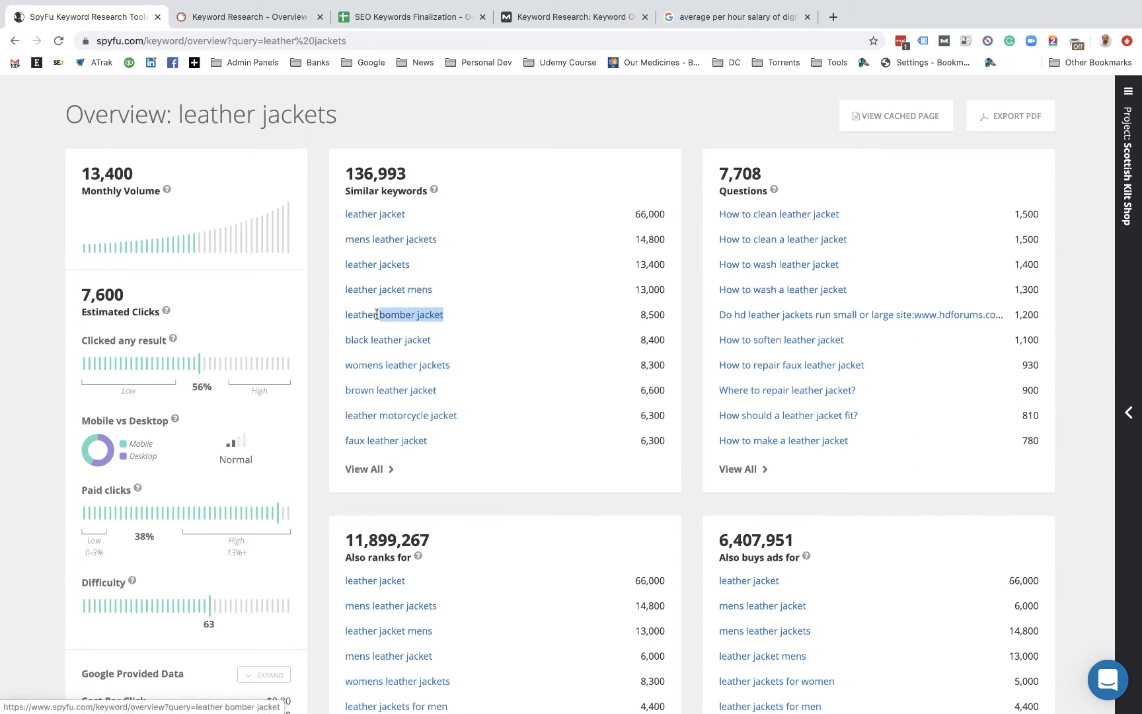
pyautogui.click(342, 318)
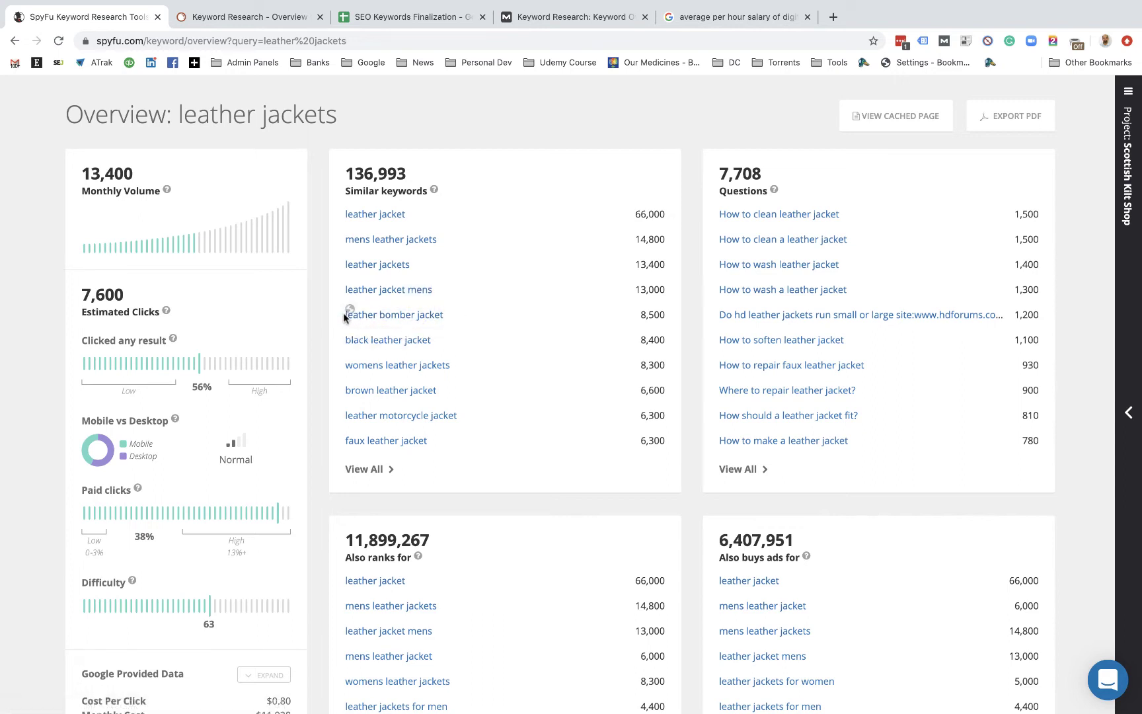
pyautogui.doubleClick(420, 309)
pyautogui.moveTo(421, 309); pyautogui.dragTo(346, 315)
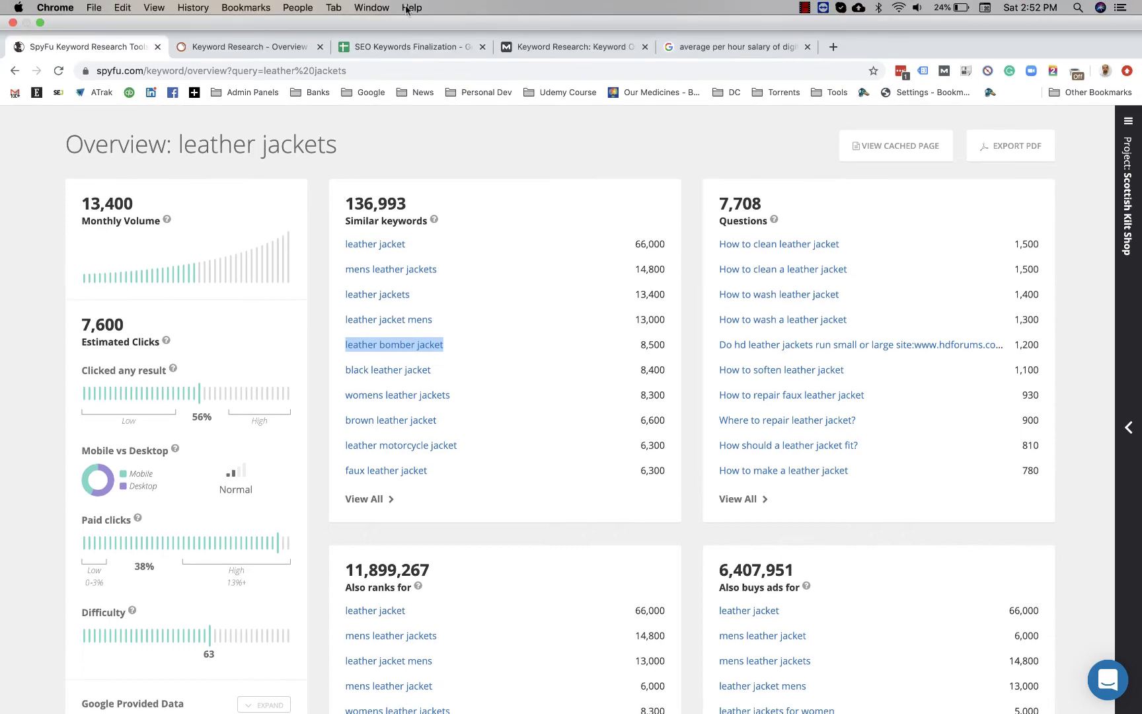
pyautogui.click(403, 16)
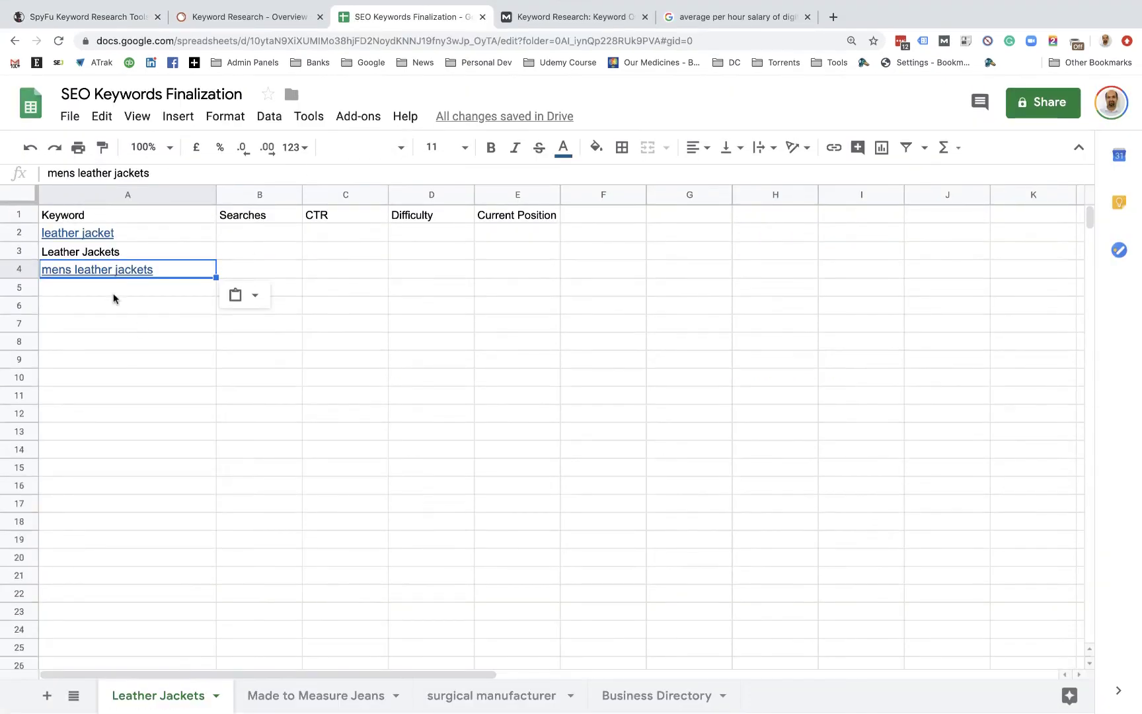
pyautogui.click(113, 294)
pyautogui.press('super+v')
pyautogui.press('Return')
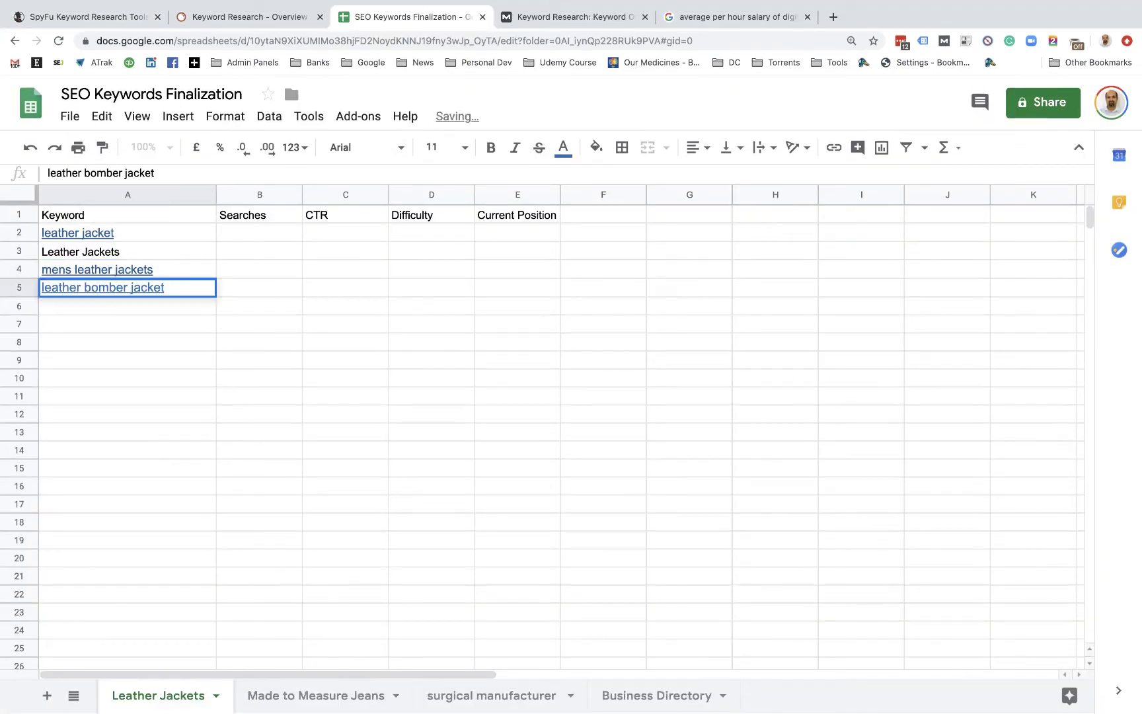
pyautogui.press('Return')
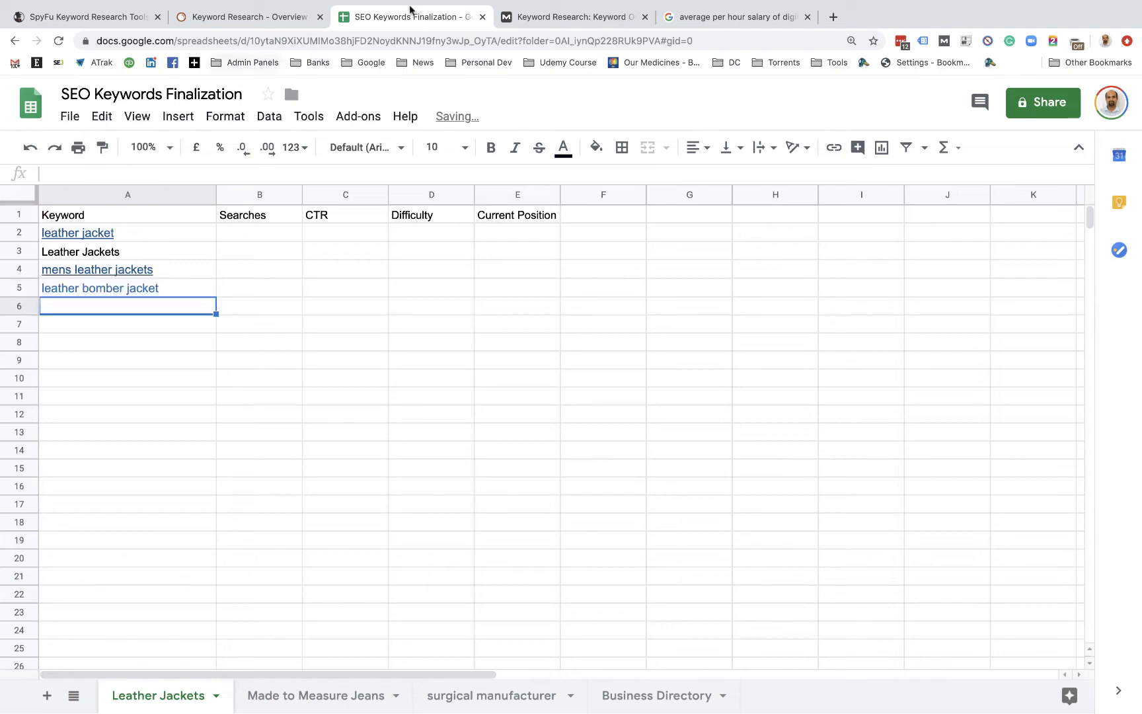
# Place the SpyFu tab beside the spreadsheet tab and copy the similar keyword "faux leather jacket" into cell A6 of the Leather Jackets sheet
pyautogui.click(233, 17)
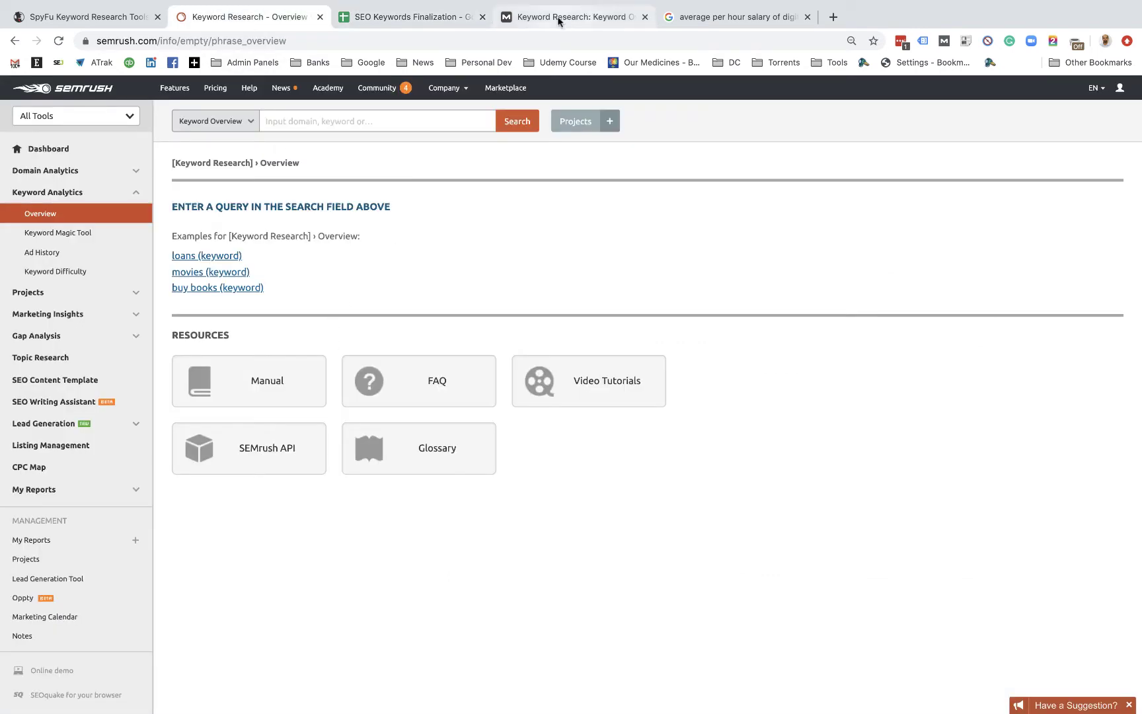
pyautogui.moveTo(137, 19); pyautogui.dragTo(301, 18)
pyautogui.scroll(-2, 443, 285)
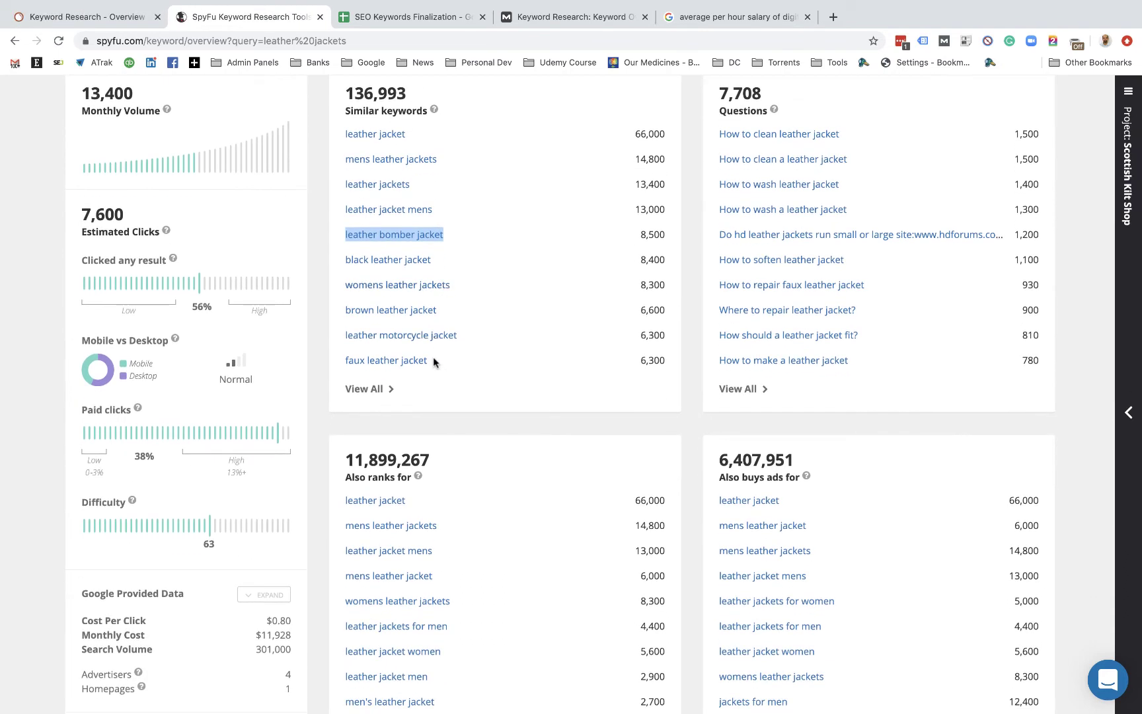
pyautogui.moveTo(433, 357); pyautogui.dragTo(348, 369)
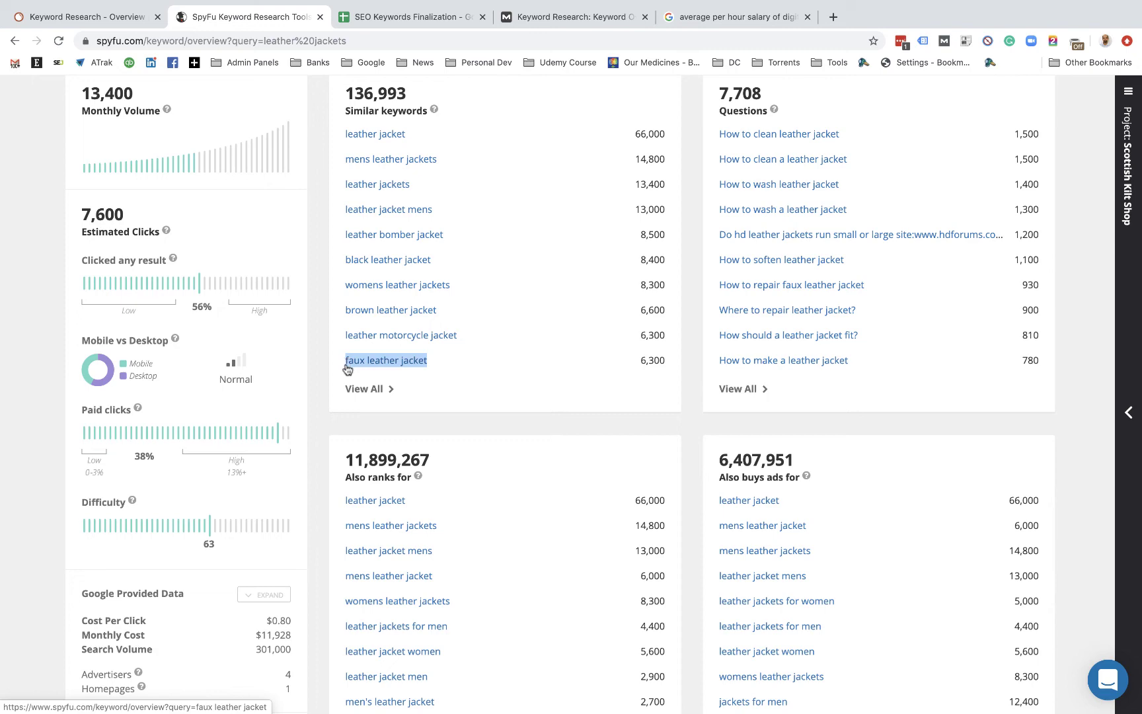
pyautogui.click(404, 19)
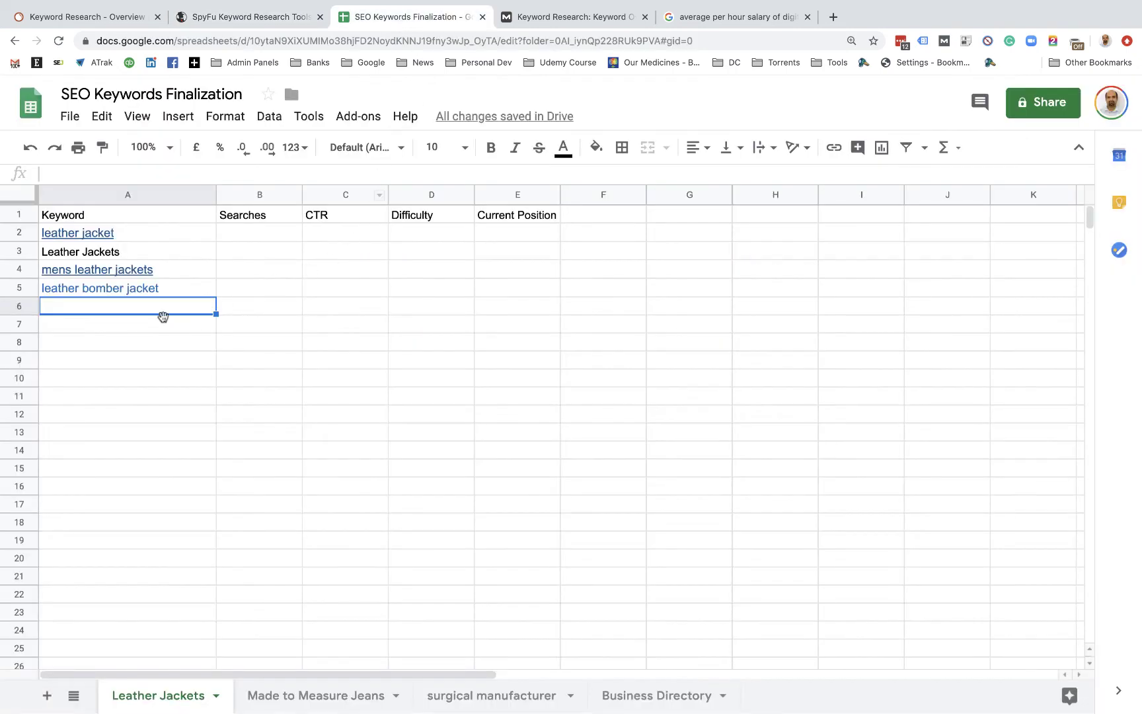
pyautogui.hotkey('ctrl', 'v')
pyautogui.press('Down')
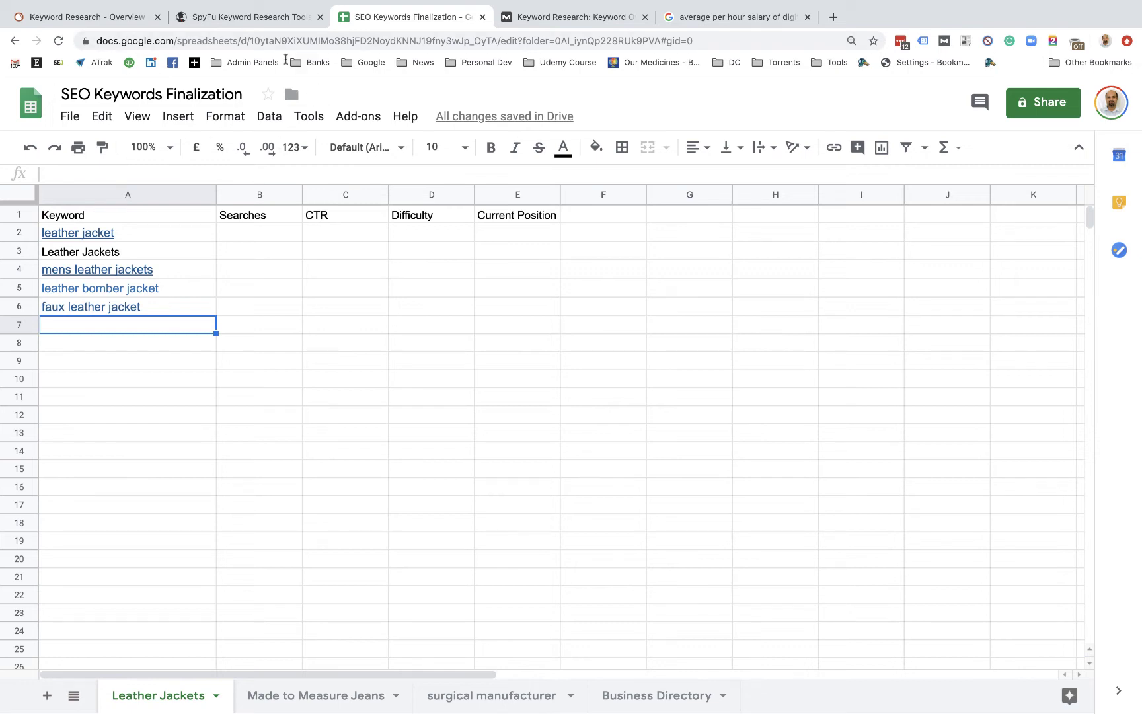
# Copy the keyword "leather jacket" from cell A2 and analyze it in the Moz Keyword Overview
pyautogui.click(146, 236)
pyautogui.hotkey('ctrl', 'c')
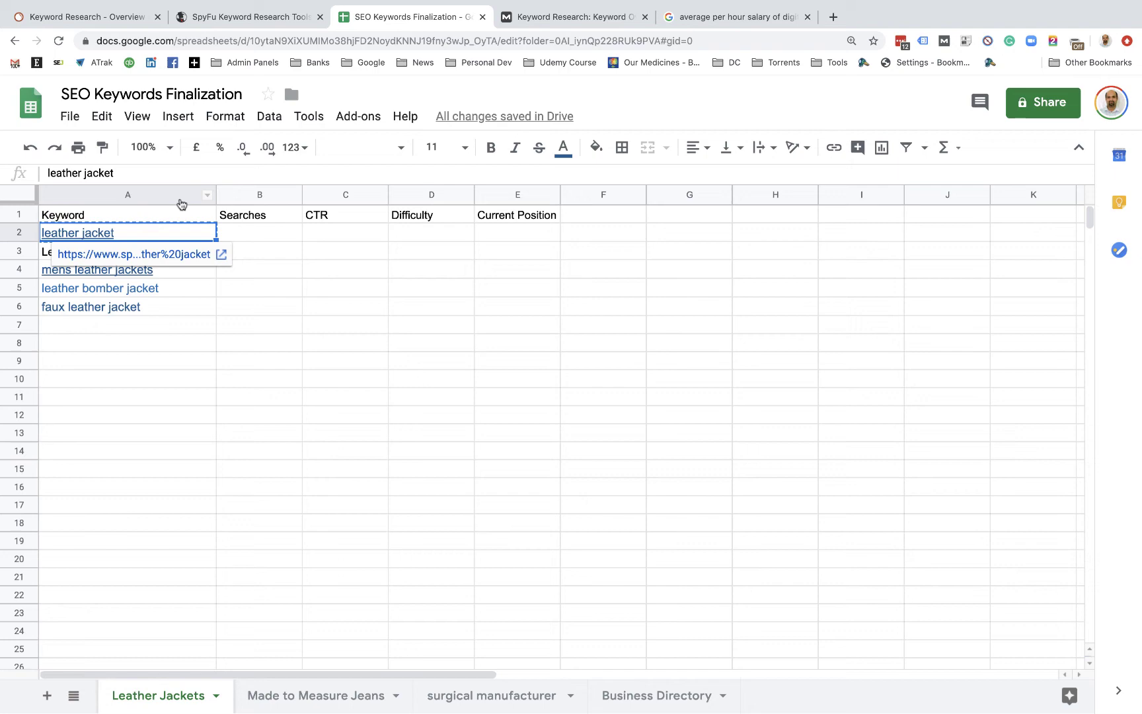
pyautogui.click(515, 20)
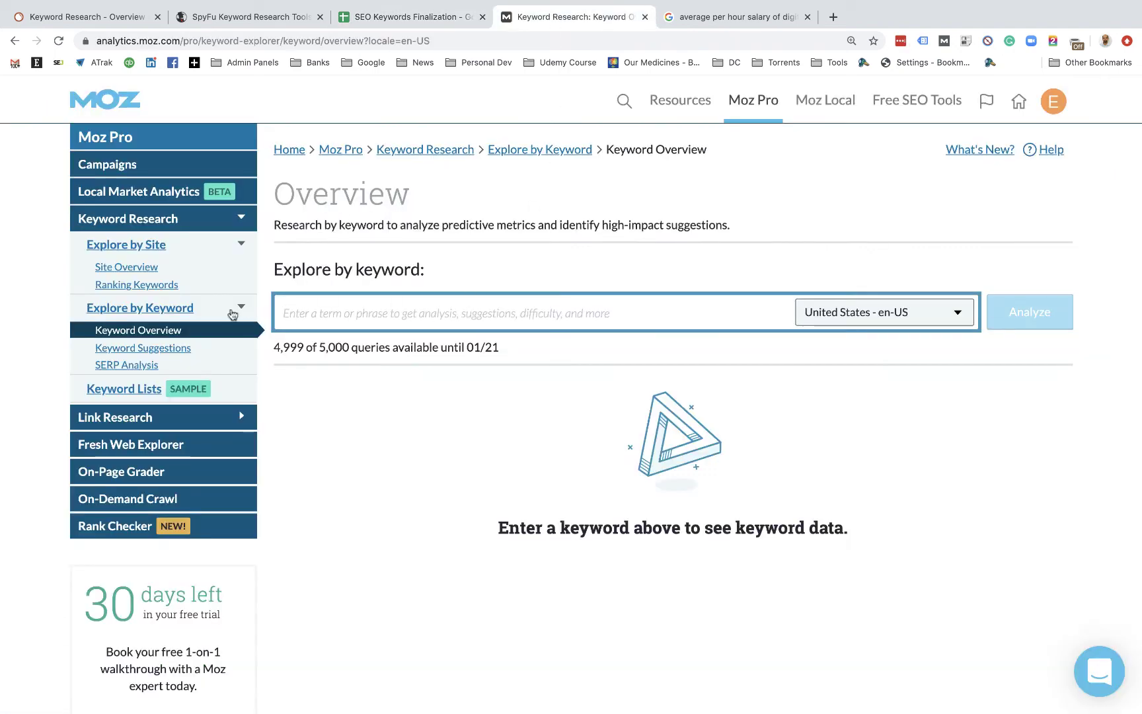
pyautogui.click(128, 266)
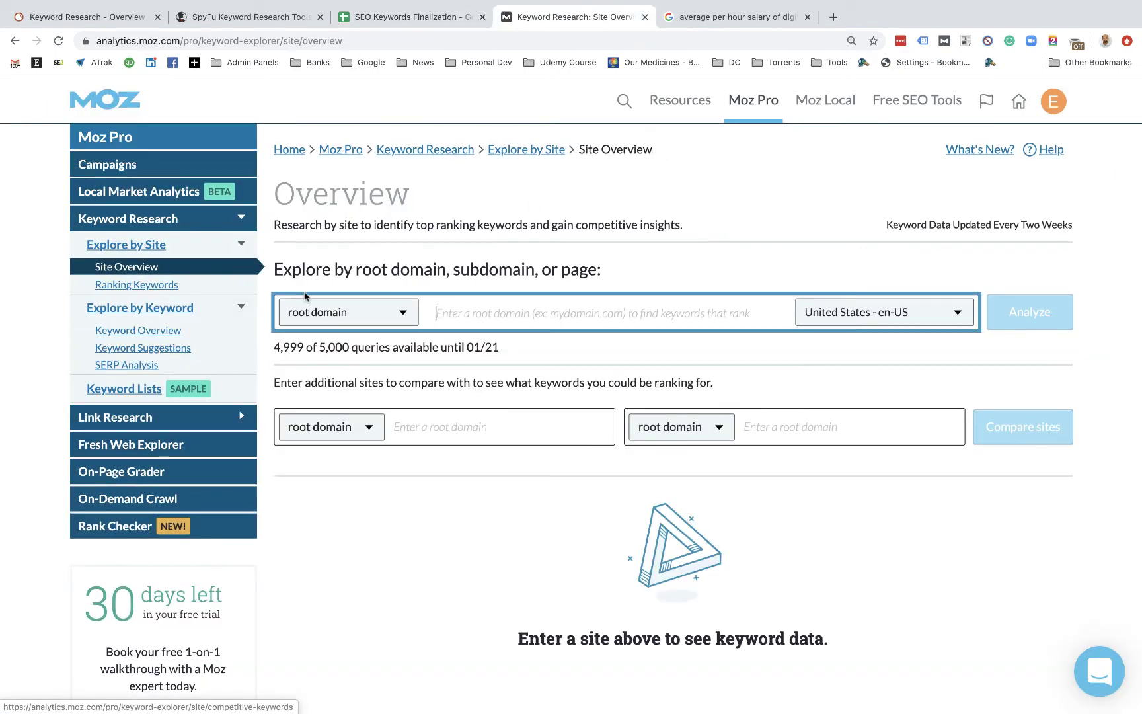
pyautogui.click(142, 330)
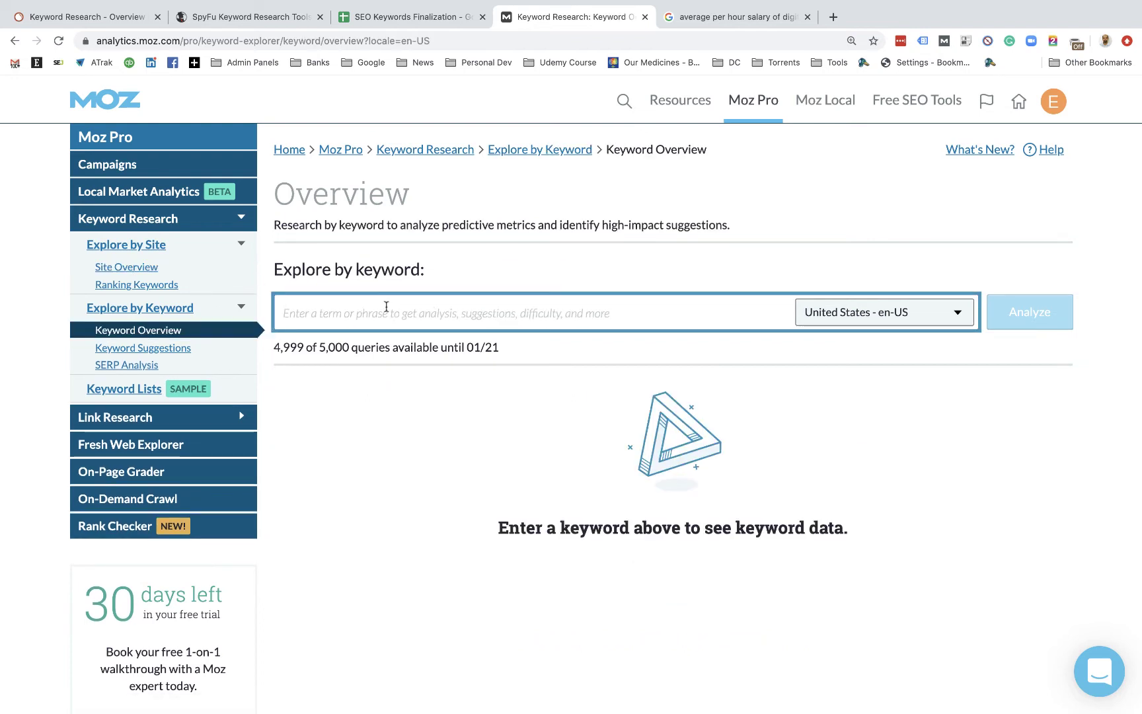
pyautogui.write('leather jacket')
pyautogui.press('Return')
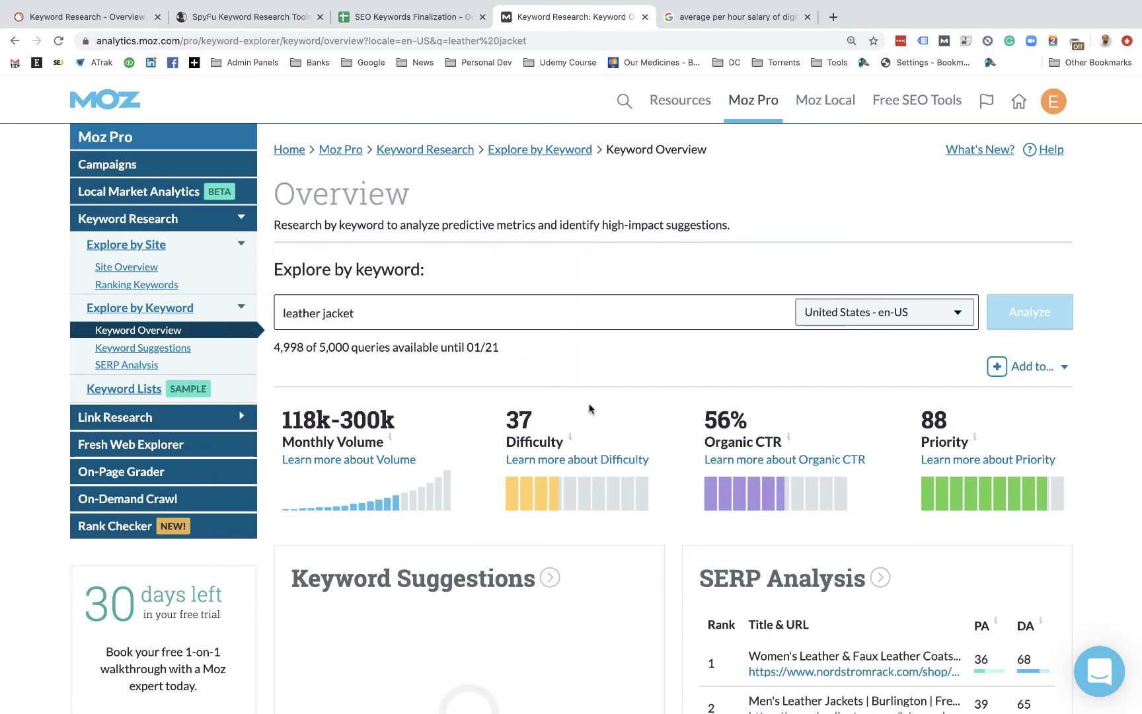
pyautogui.scroll(-1, 590, 408)
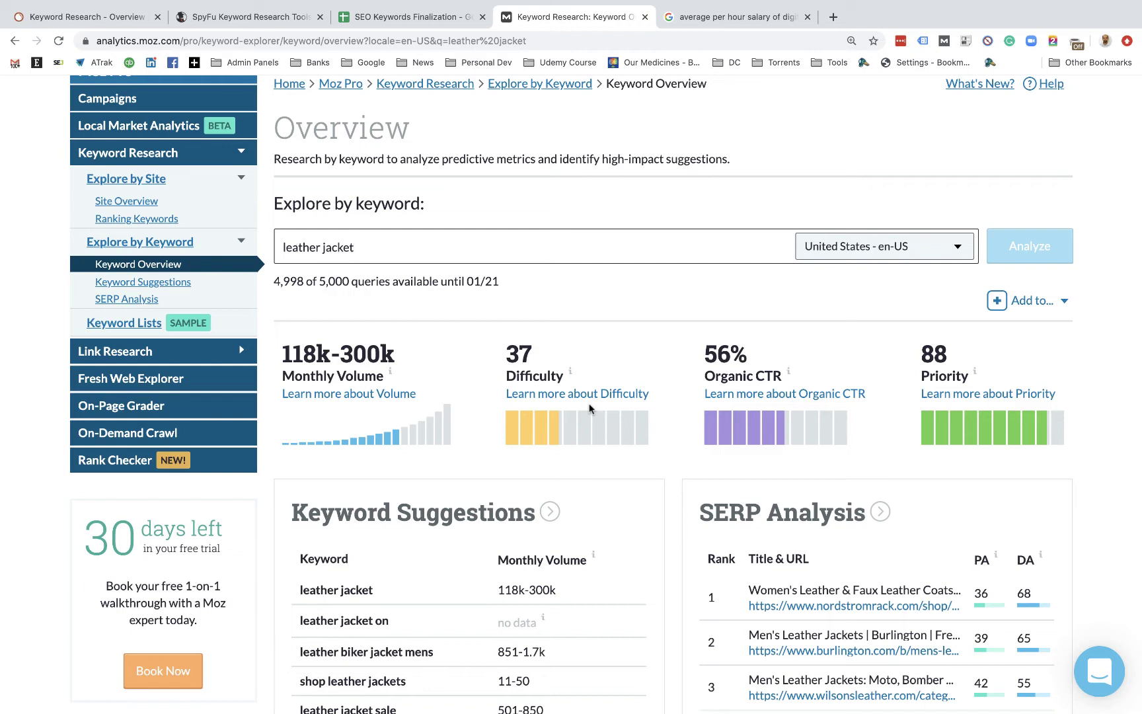
# Change the Moz keyword query to "leather jackets" and analyze it
pyautogui.scroll(1, 590, 408)
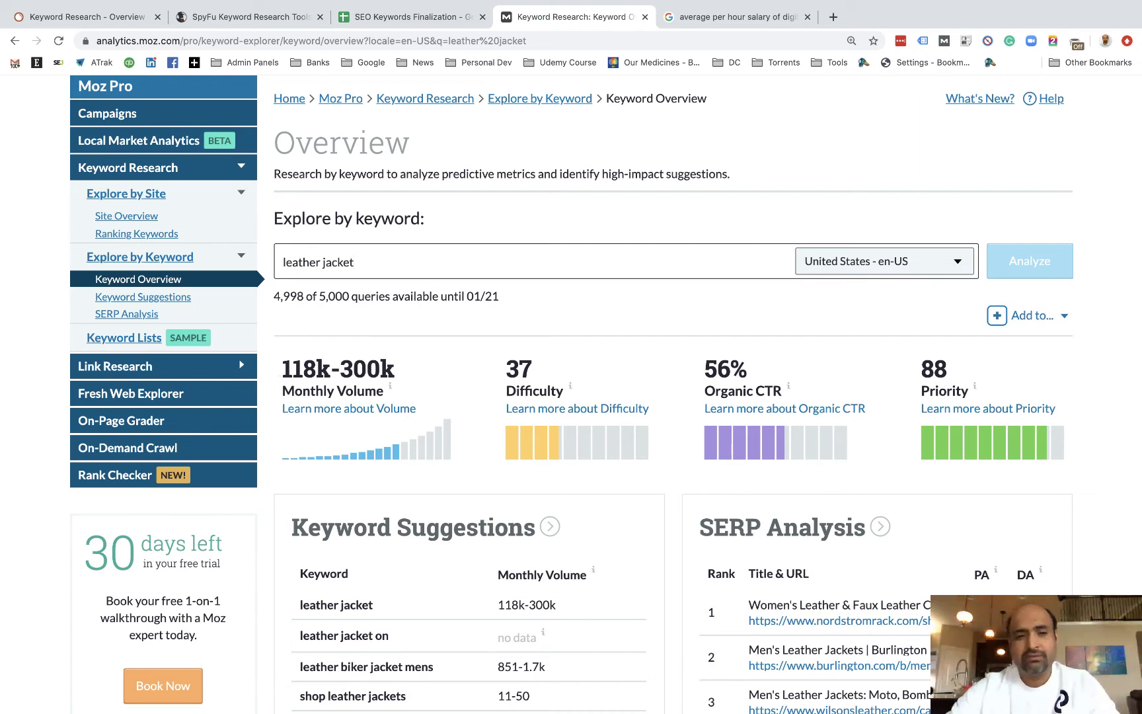
pyautogui.write('s')
pyautogui.press('Return')
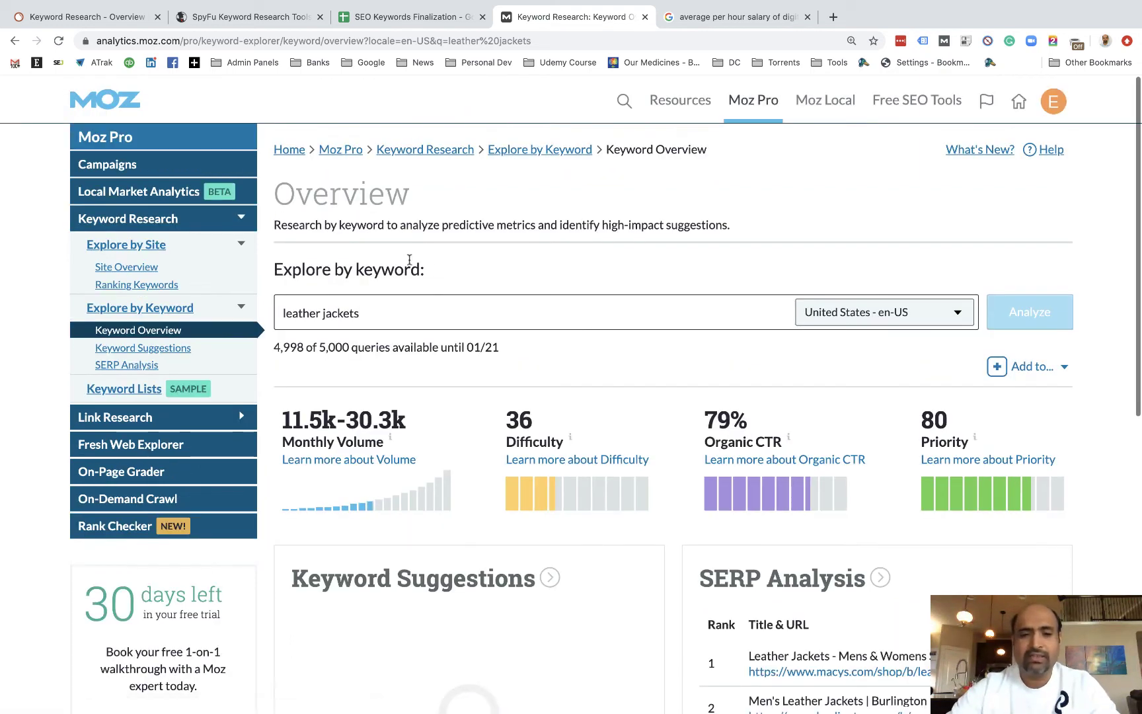
pyautogui.scroll(-1, 318, 471)
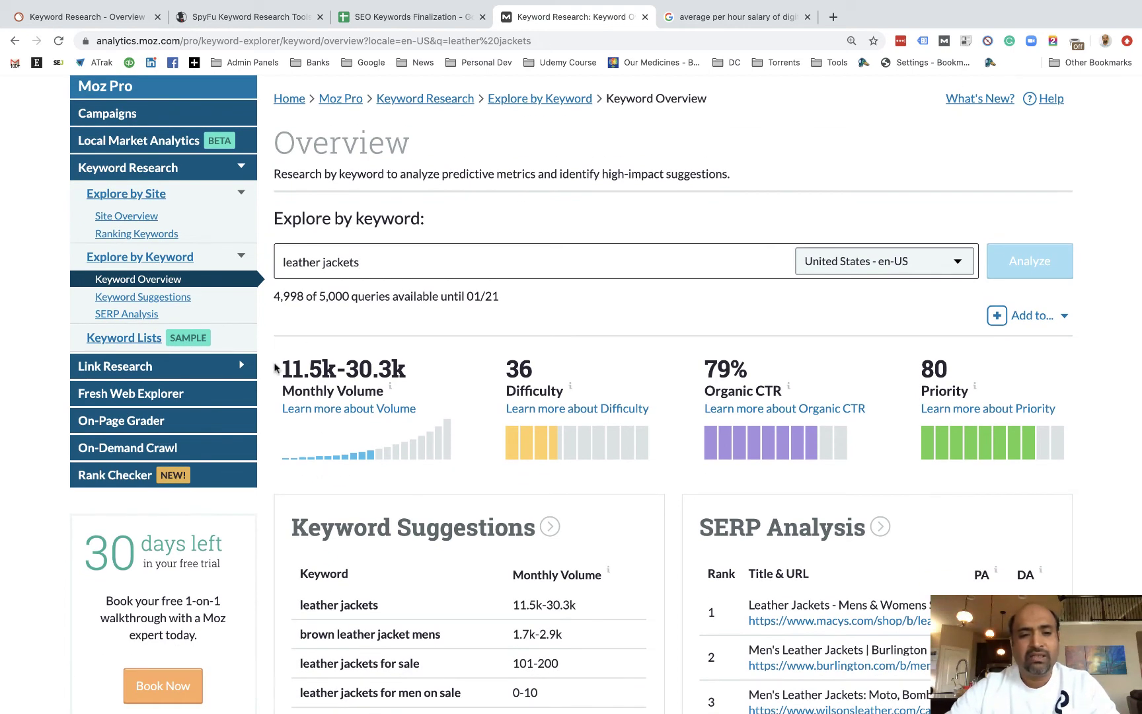
# Copy the Moz monthly volume 11.5k-30.3k for "leather jackets" into the Searches cell B2 of the Leather Jackets sheet
pyautogui.moveTo(277, 367); pyautogui.dragTo(356, 368)
pyautogui.moveTo(298, 352); pyautogui.dragTo(373, 365)
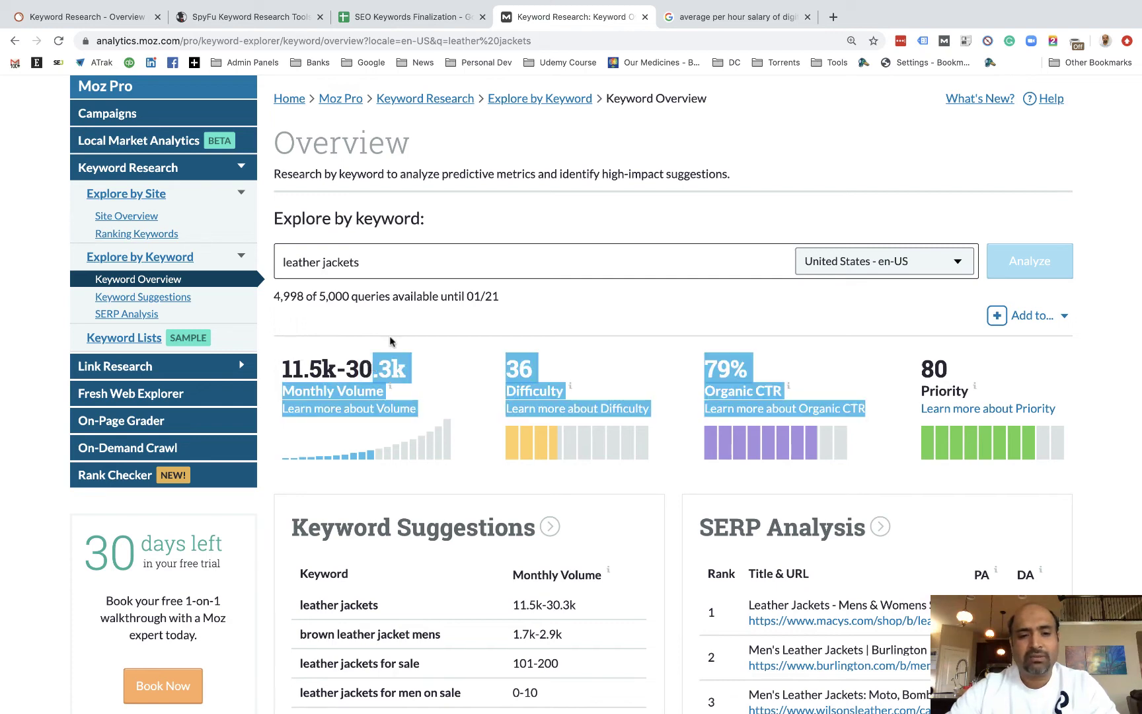
pyautogui.click(348, 332)
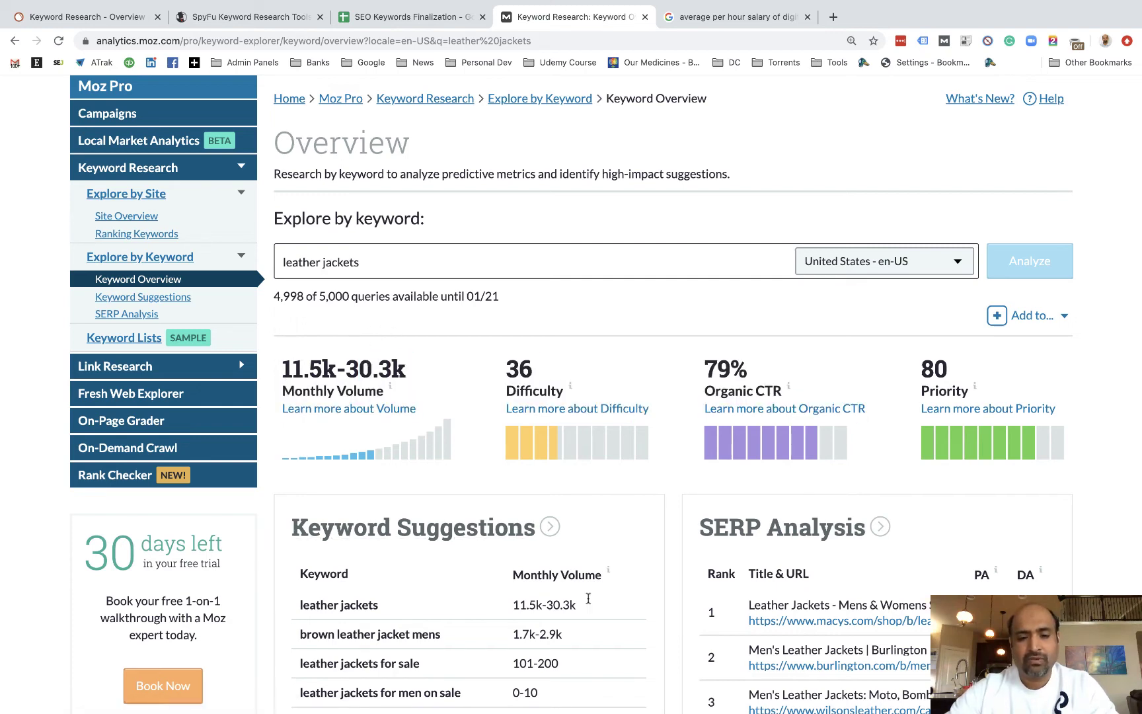
pyautogui.moveTo(587, 603); pyautogui.dragTo(503, 599)
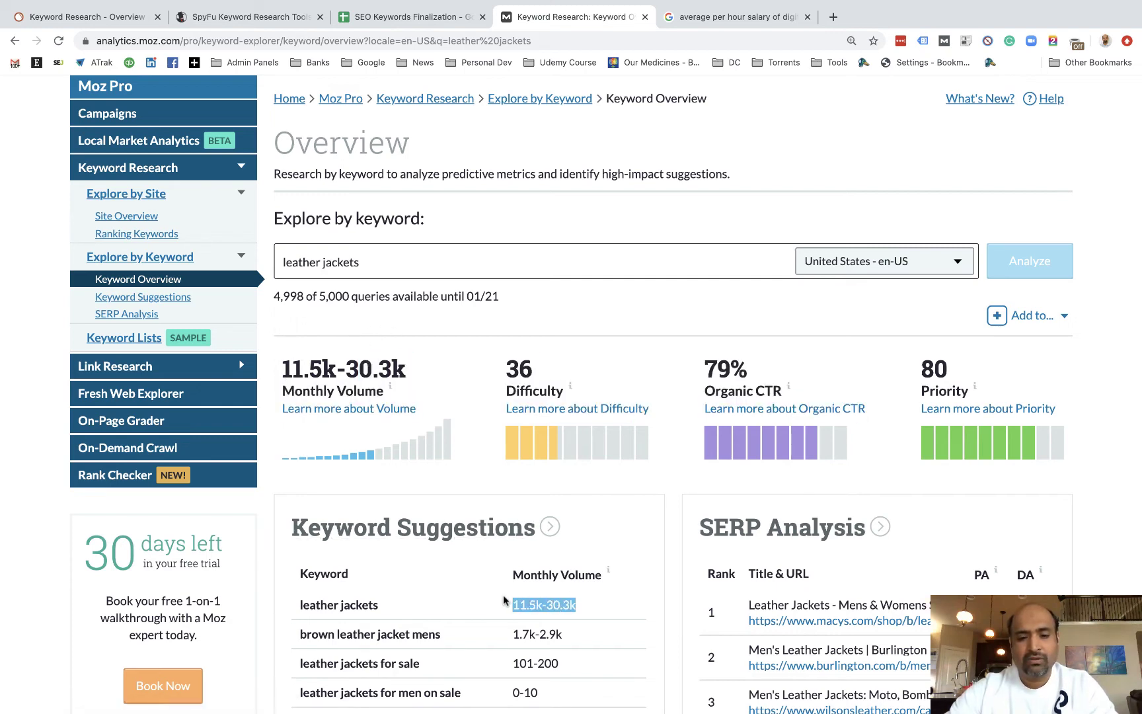
pyautogui.click(397, 17)
pyautogui.click(258, 232)
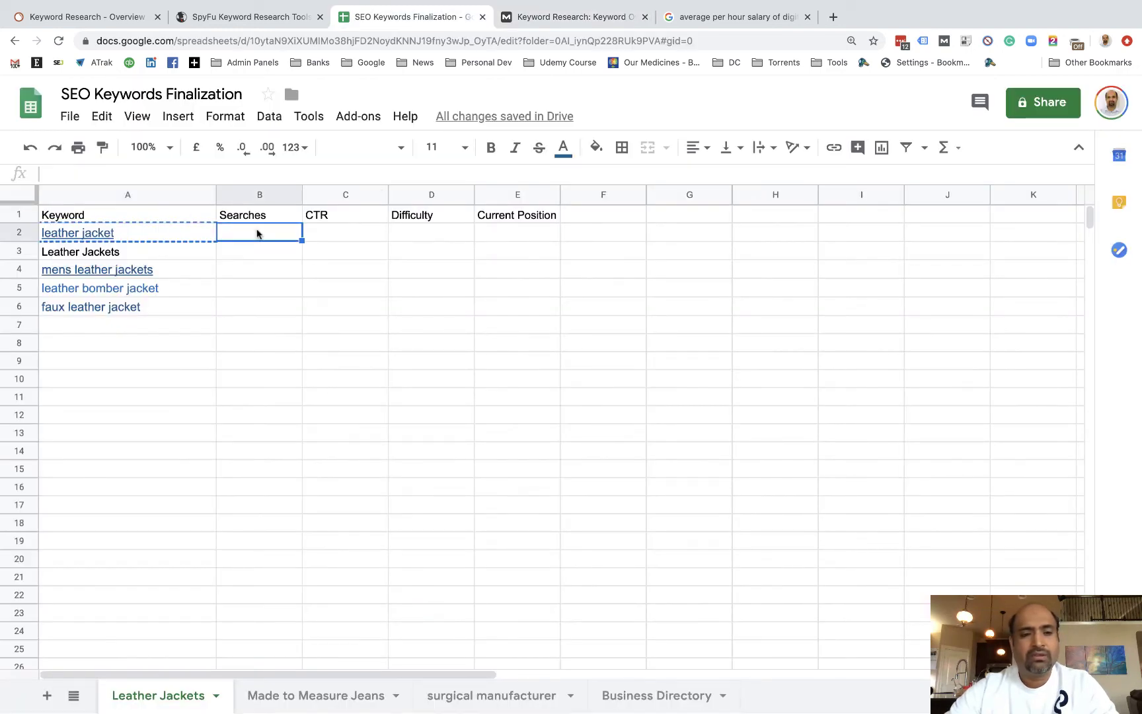
pyautogui.hotkey('ctrl', 'v')
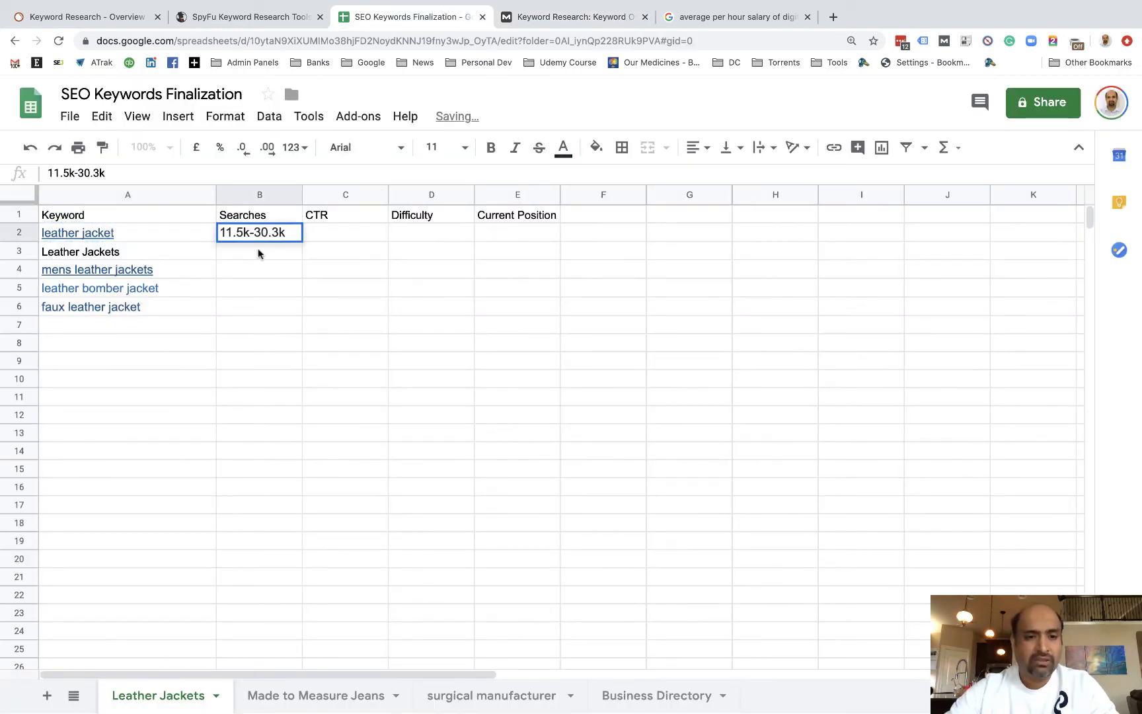
pyautogui.click(257, 245)
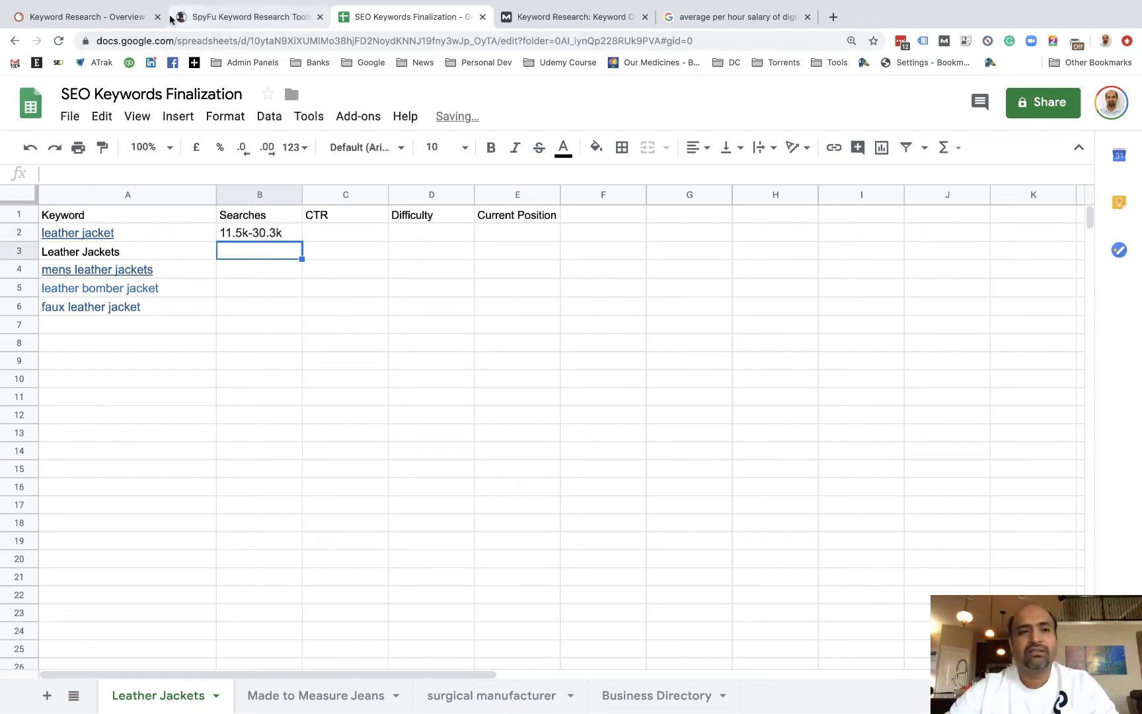
# Look up the keyword difficulty in Moz and enter 36 in the Difficulty cell D2 of the spreadsheet
pyautogui.click(119, 17)
pyautogui.click(228, 18)
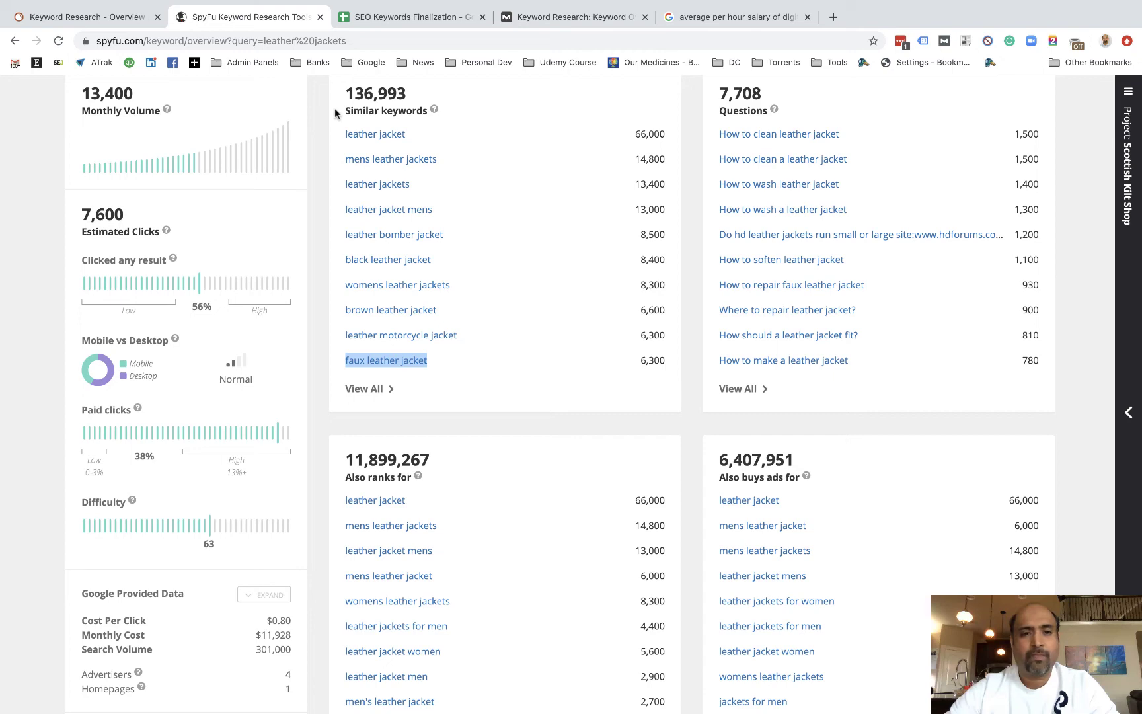
pyautogui.click(558, 17)
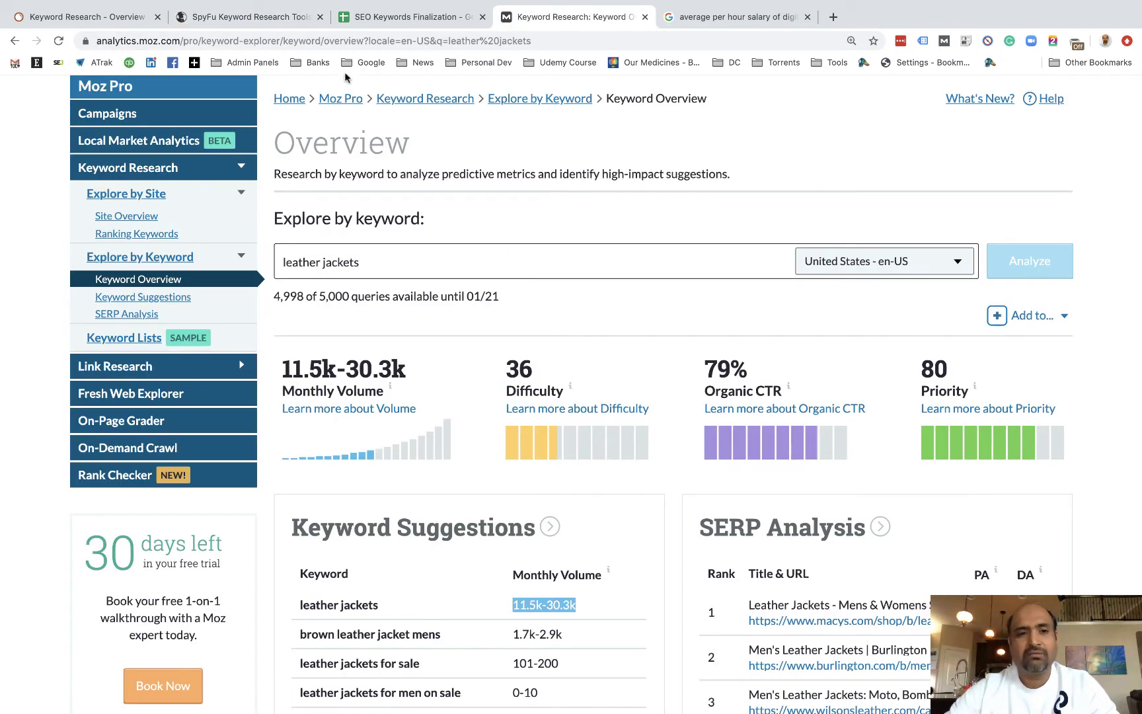
pyautogui.click(360, 18)
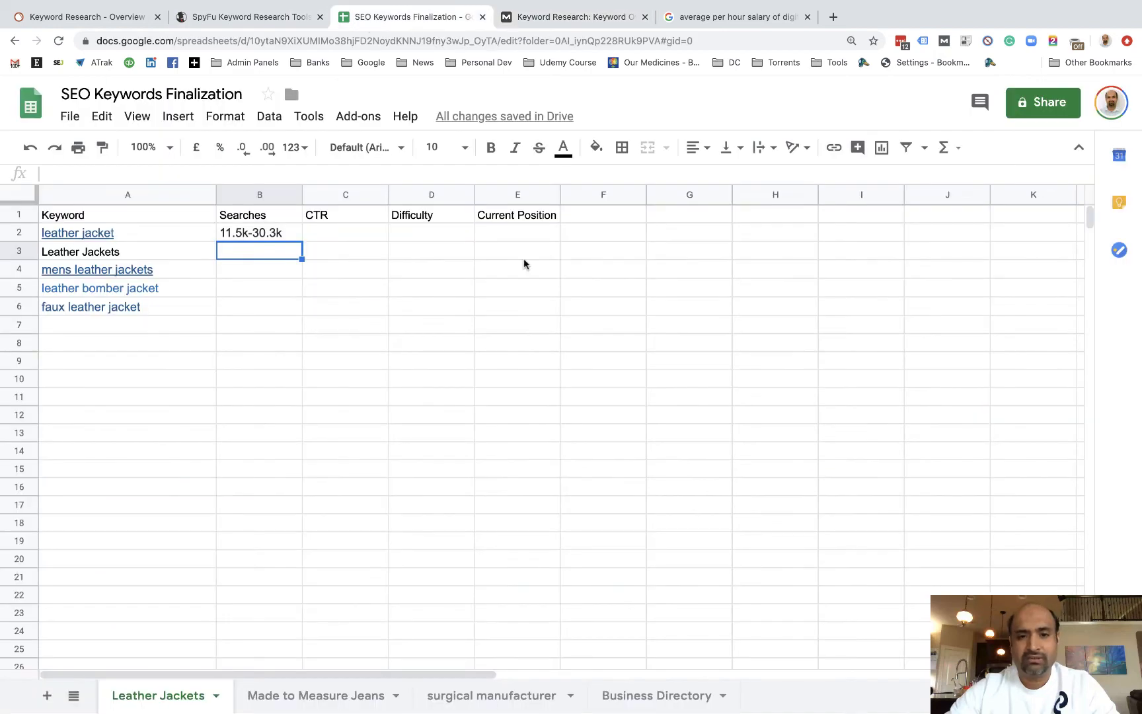
pyautogui.click(425, 234)
pyautogui.write('36')
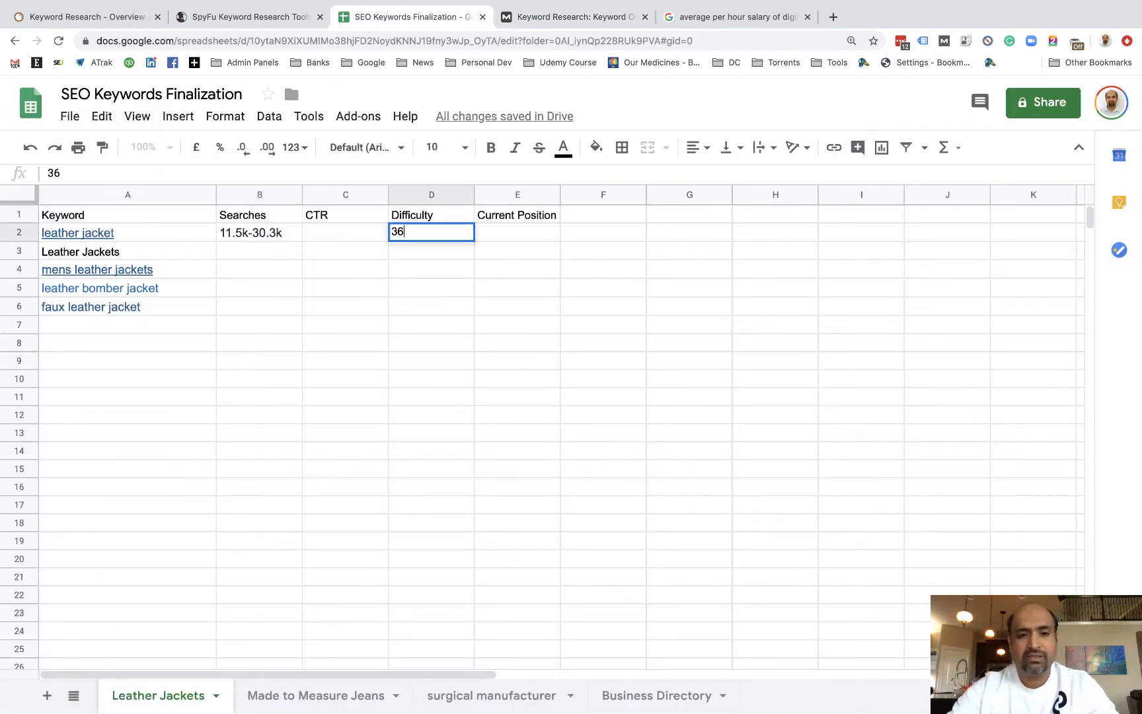
pyautogui.press('Return')
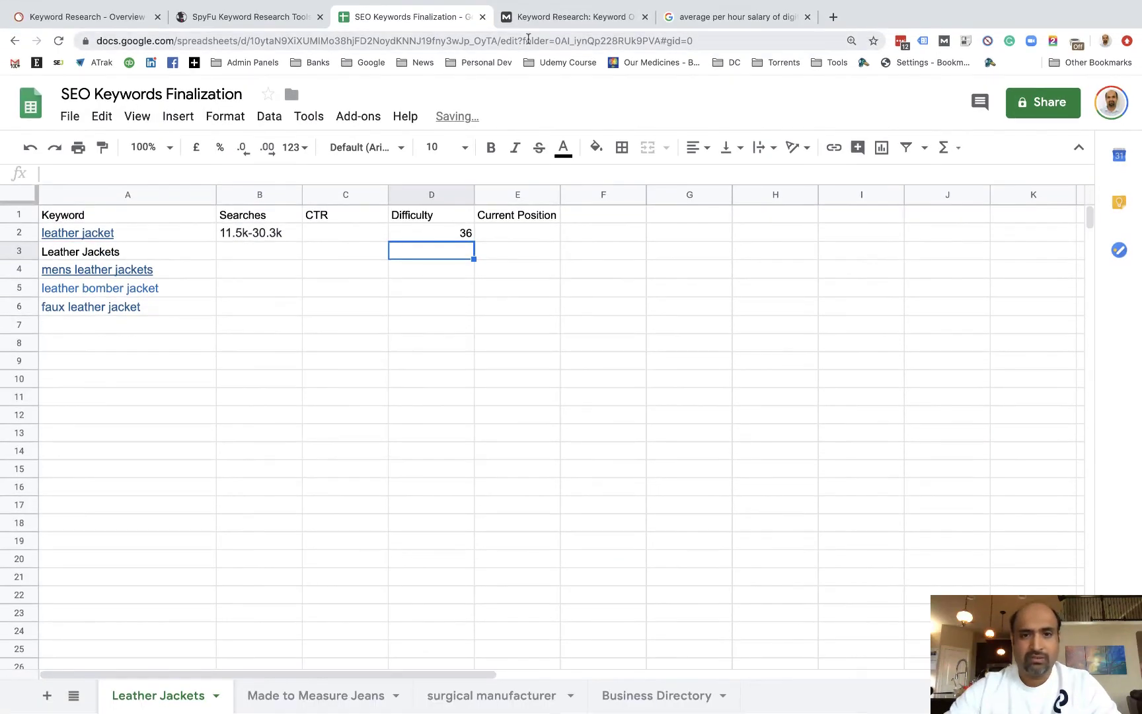
# Check the organic CTR in Moz and enter 79 in the CTR cell C2 of the spreadsheet
pyautogui.click(542, 19)
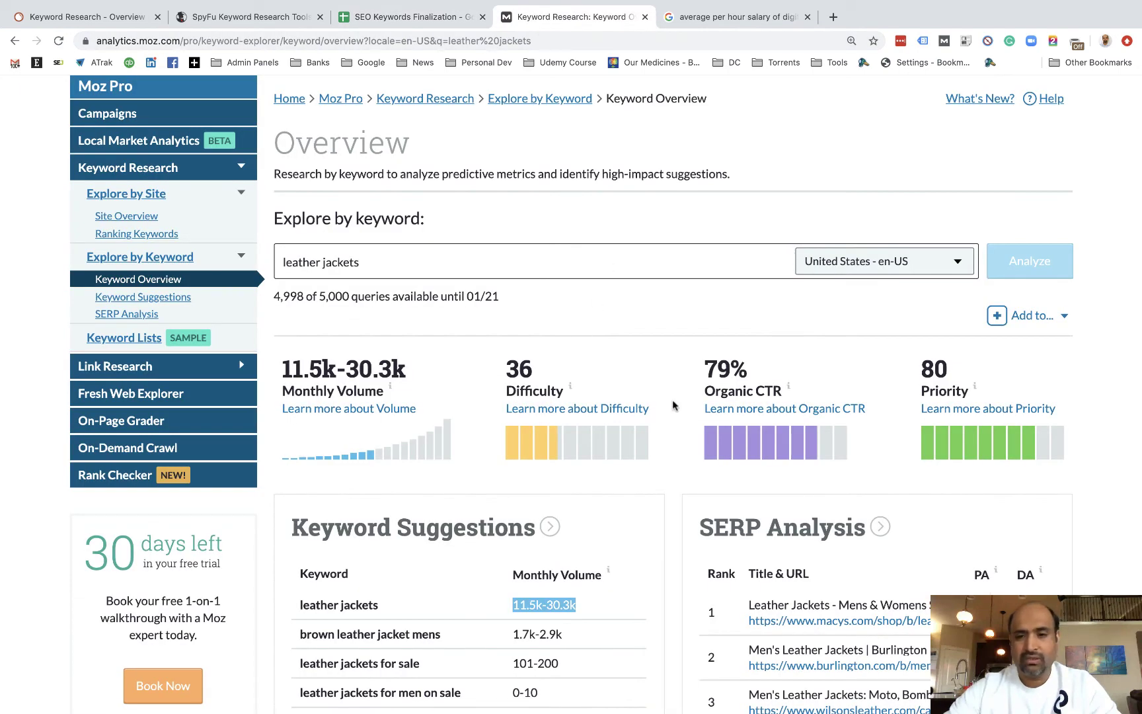
pyautogui.click(364, 18)
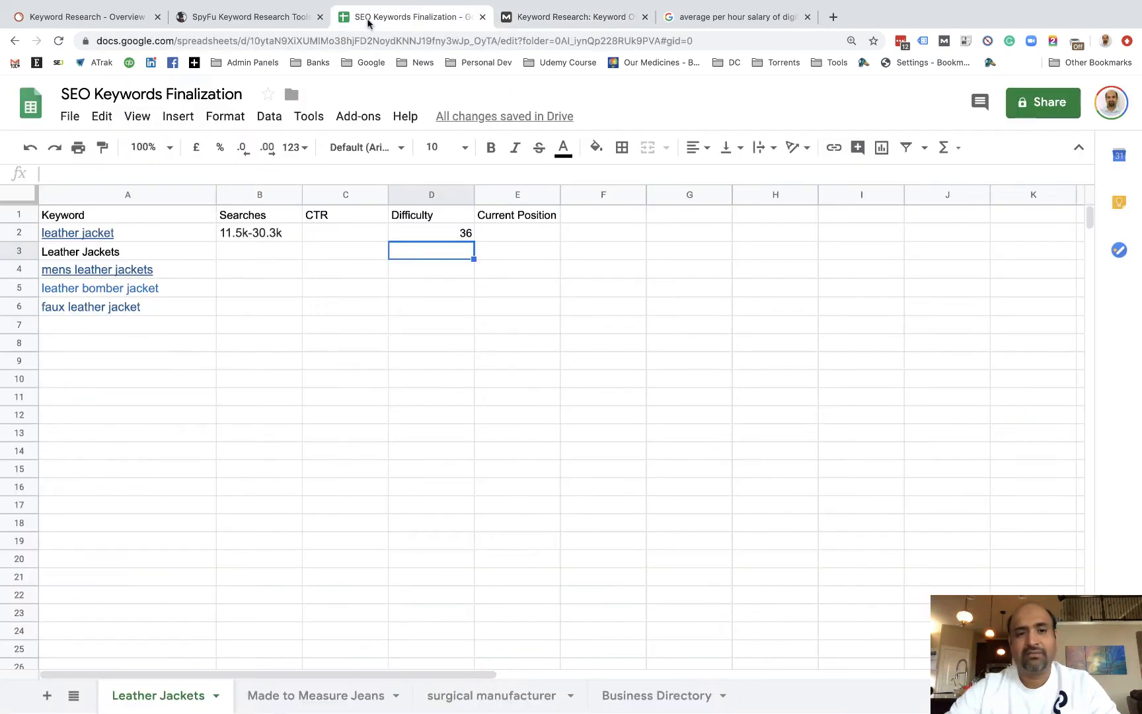
pyautogui.click(337, 232)
pyautogui.write('79')
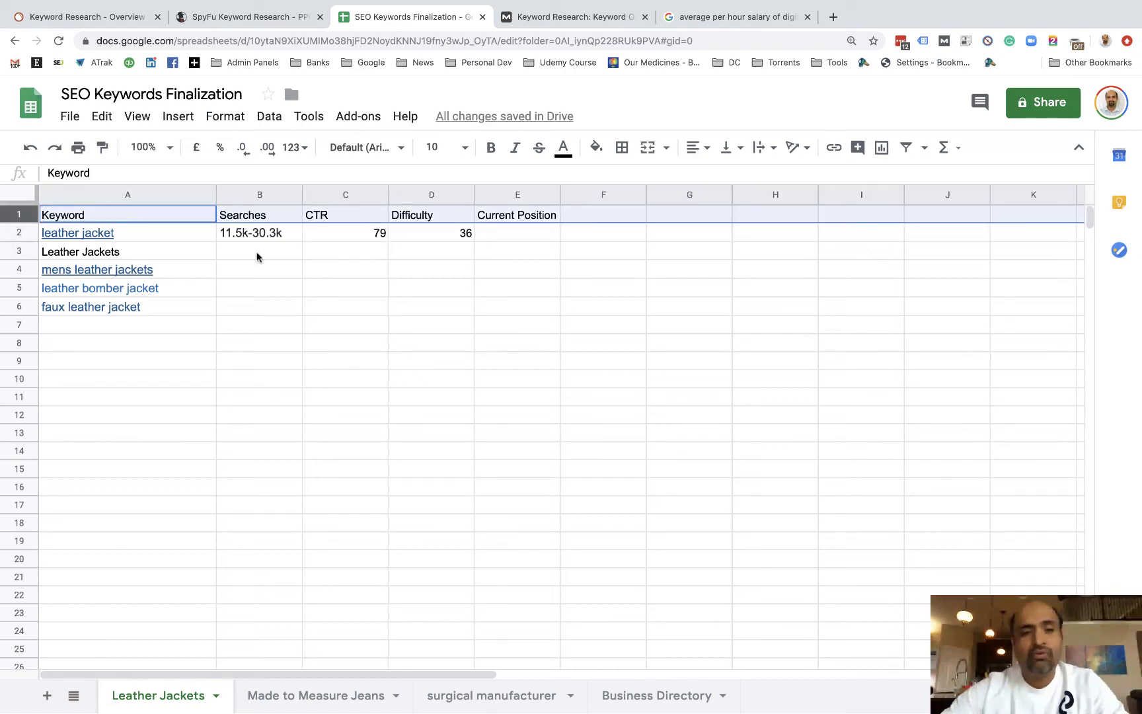
# Open the SpyFu keyword overview for "leather jackets" and copy the question "How to soften leather jacket"
pyautogui.click(230, 16)
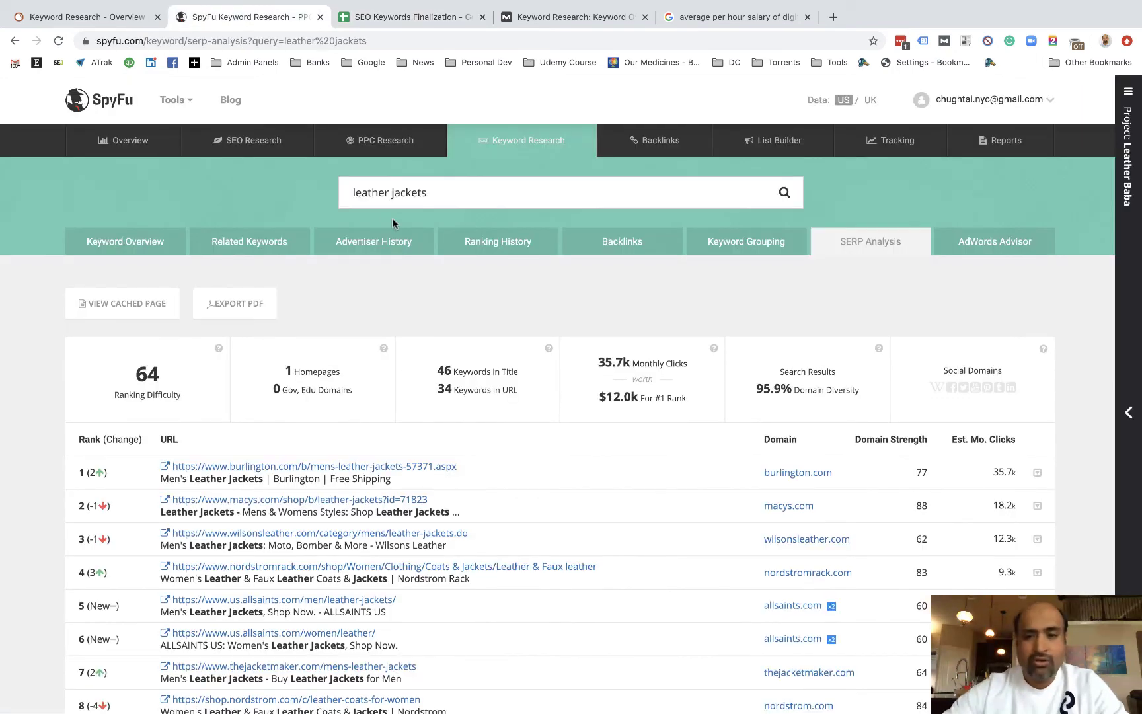
pyautogui.click(455, 189)
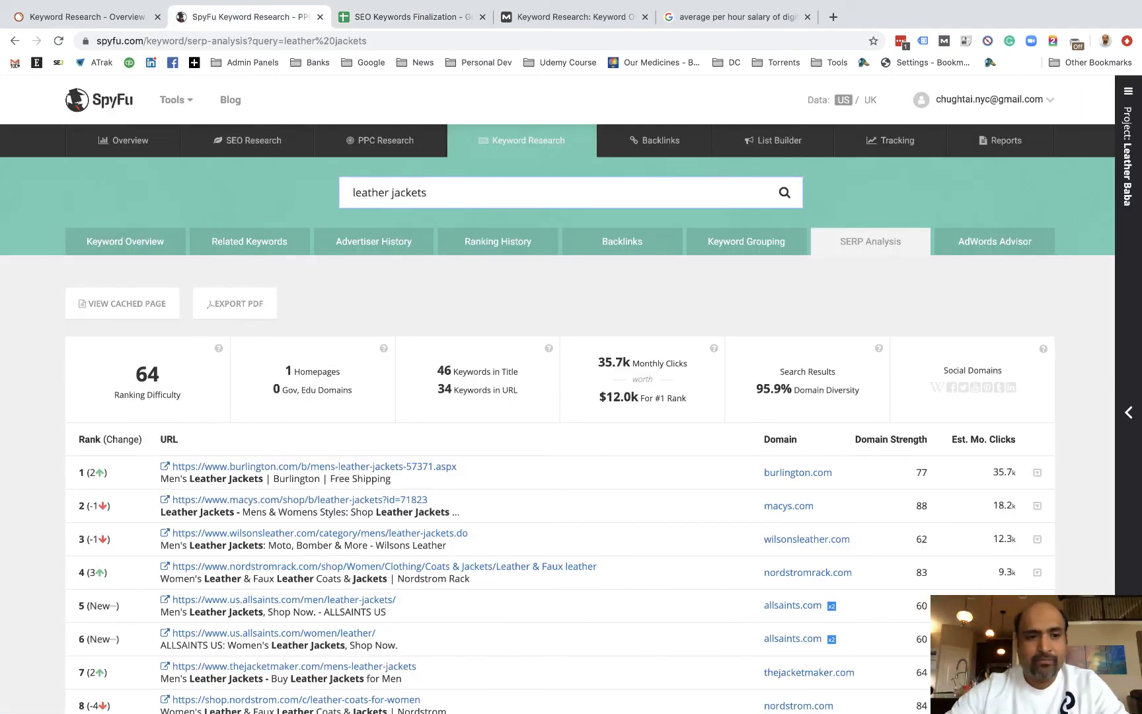
pyautogui.click(123, 245)
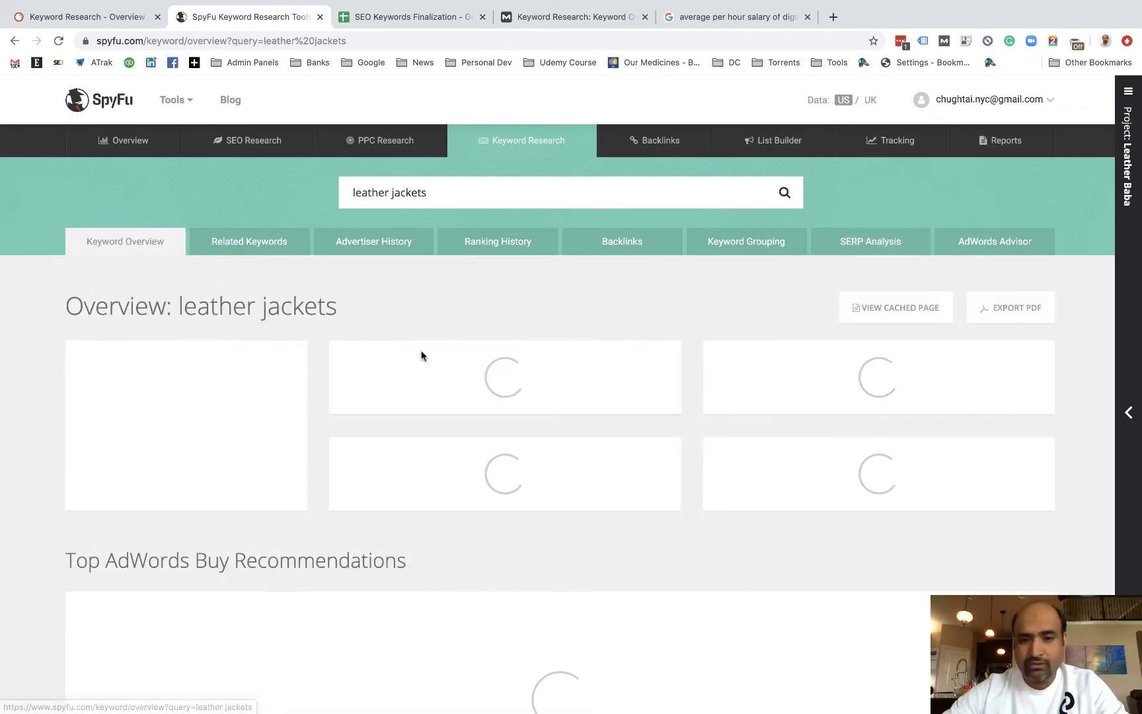
pyautogui.scroll(-2, 866, 482)
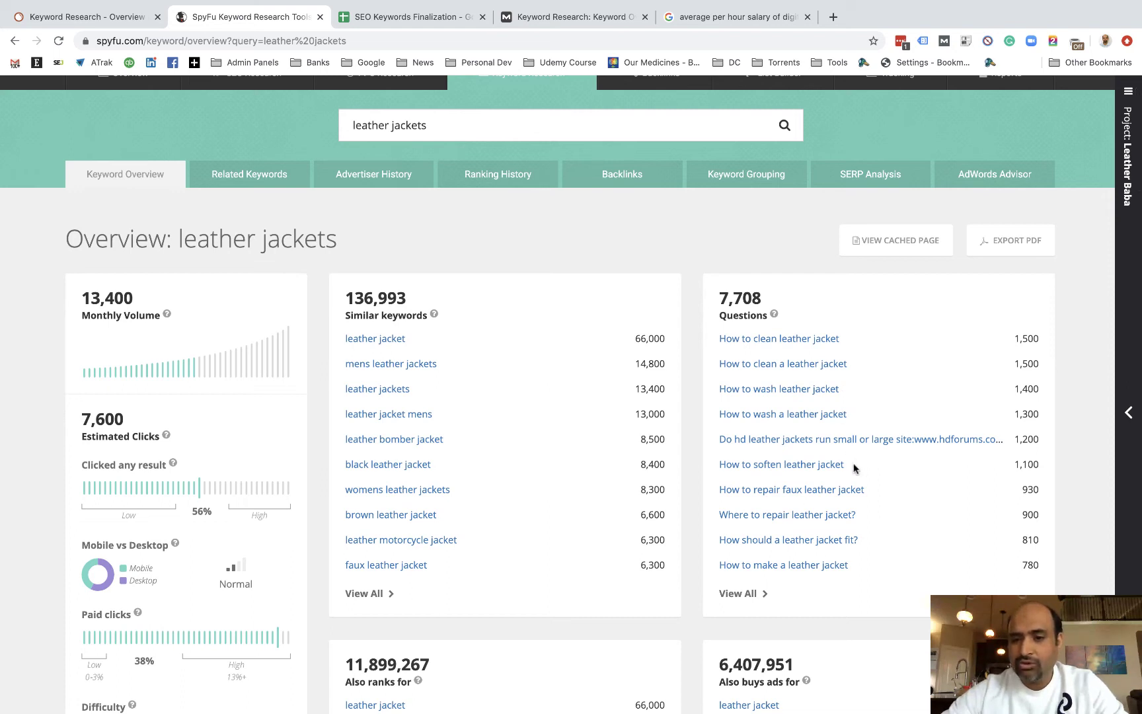
pyautogui.moveTo(849, 468); pyautogui.dragTo(720, 466)
pyautogui.press('super+c')
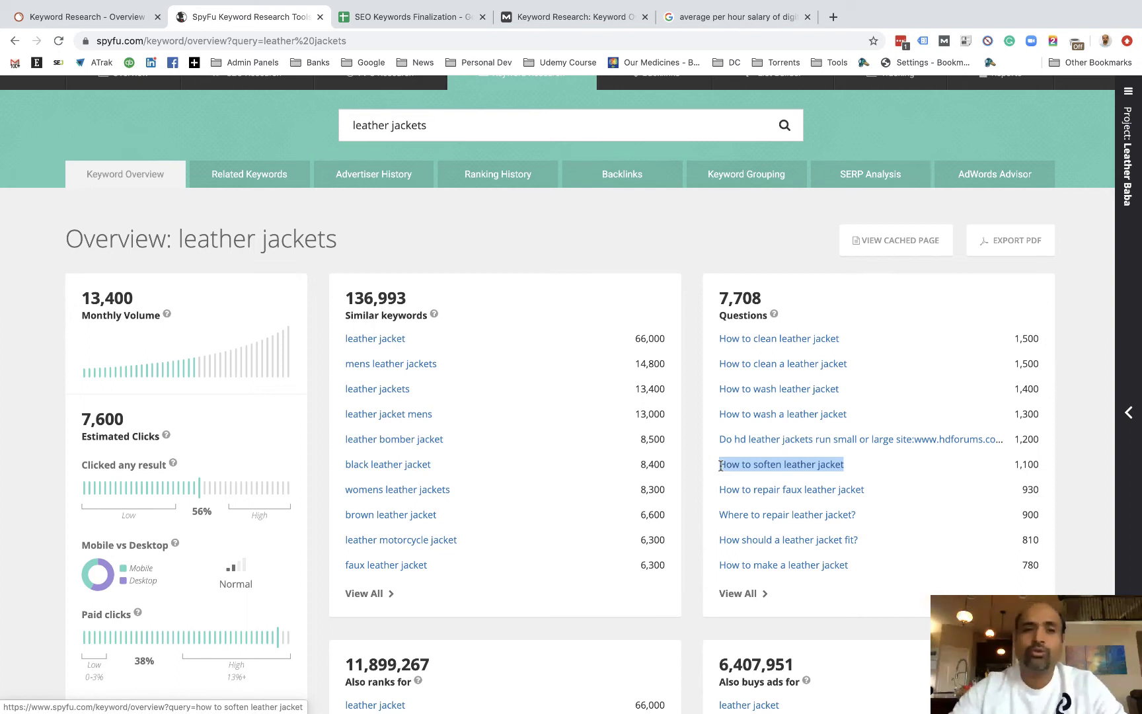
# Switch to Moz and analyze the copied question "How to soften leather jacket" in place of the current keyword
pyautogui.click(559, 20)
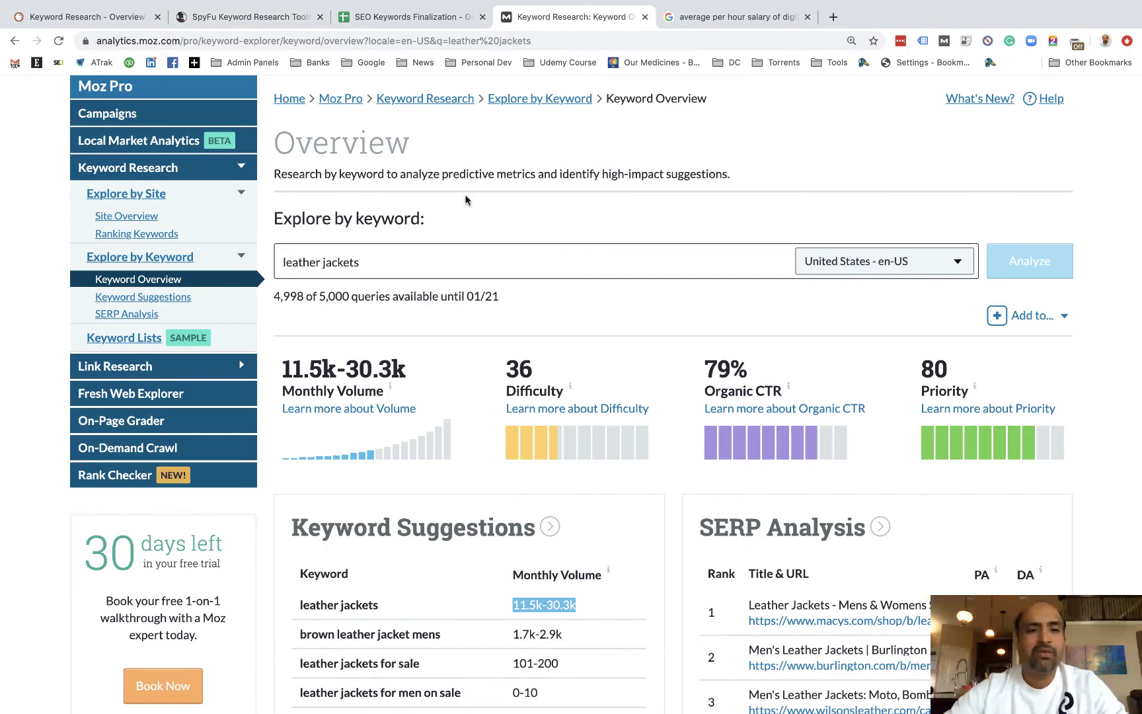
pyautogui.tripleClick(341, 259)
pyautogui.press('super+v')
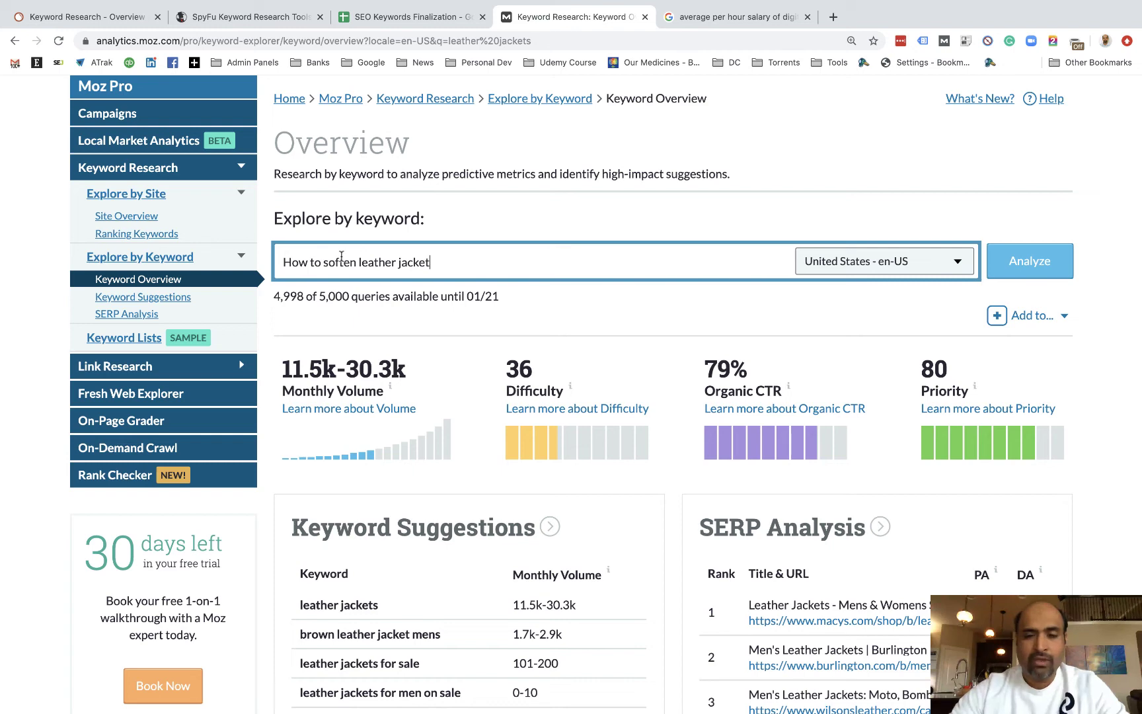
pyautogui.press('Return')
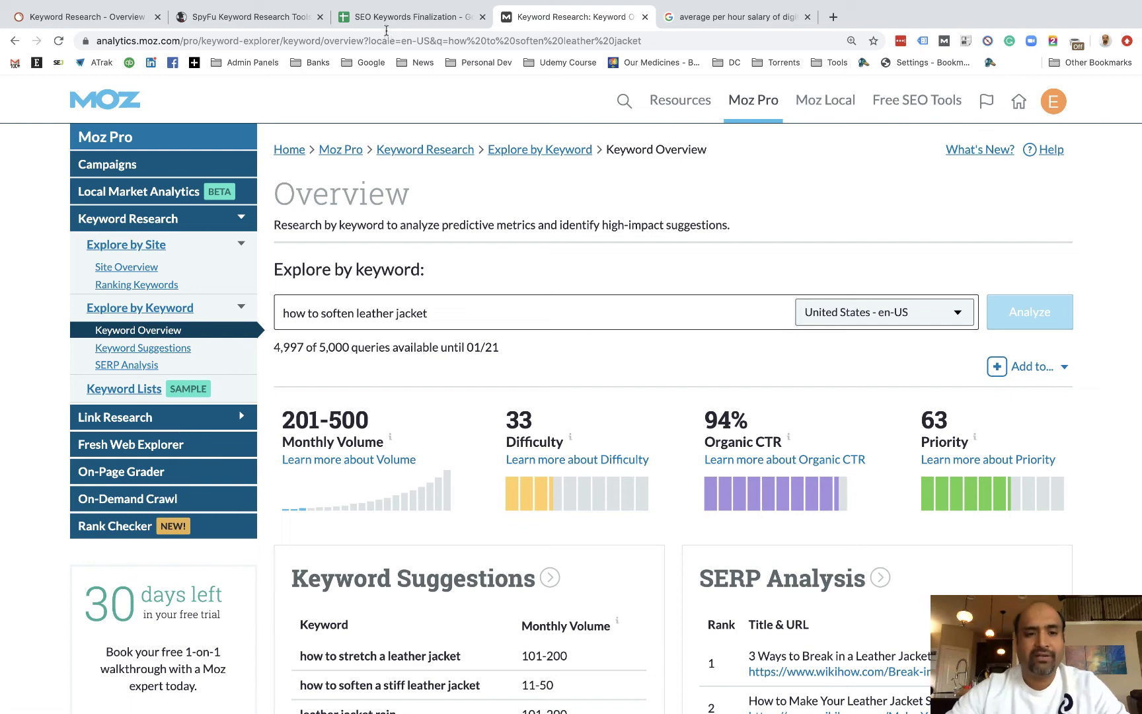
# Copy the Moz monthly volume 201-500 for the question into the Searches cell B7 of the spreadsheet
pyautogui.moveTo(283, 420); pyautogui.dragTo(368, 420)
pyautogui.press('super+c')
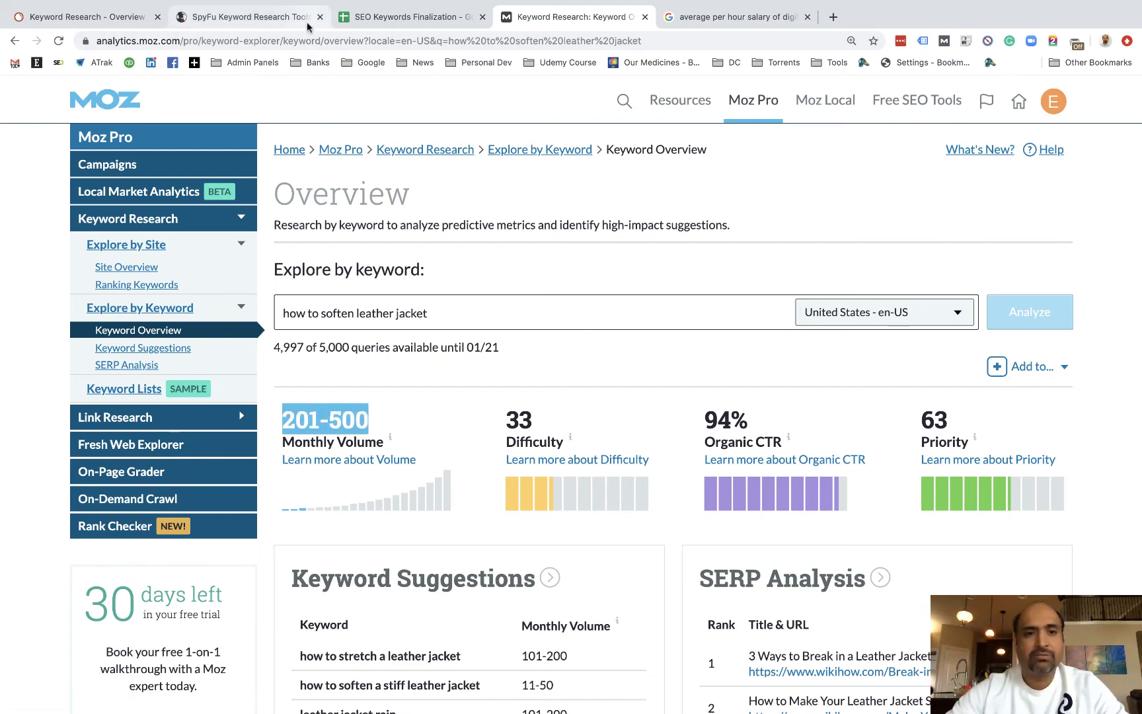
pyautogui.click(355, 19)
pyautogui.click(267, 327)
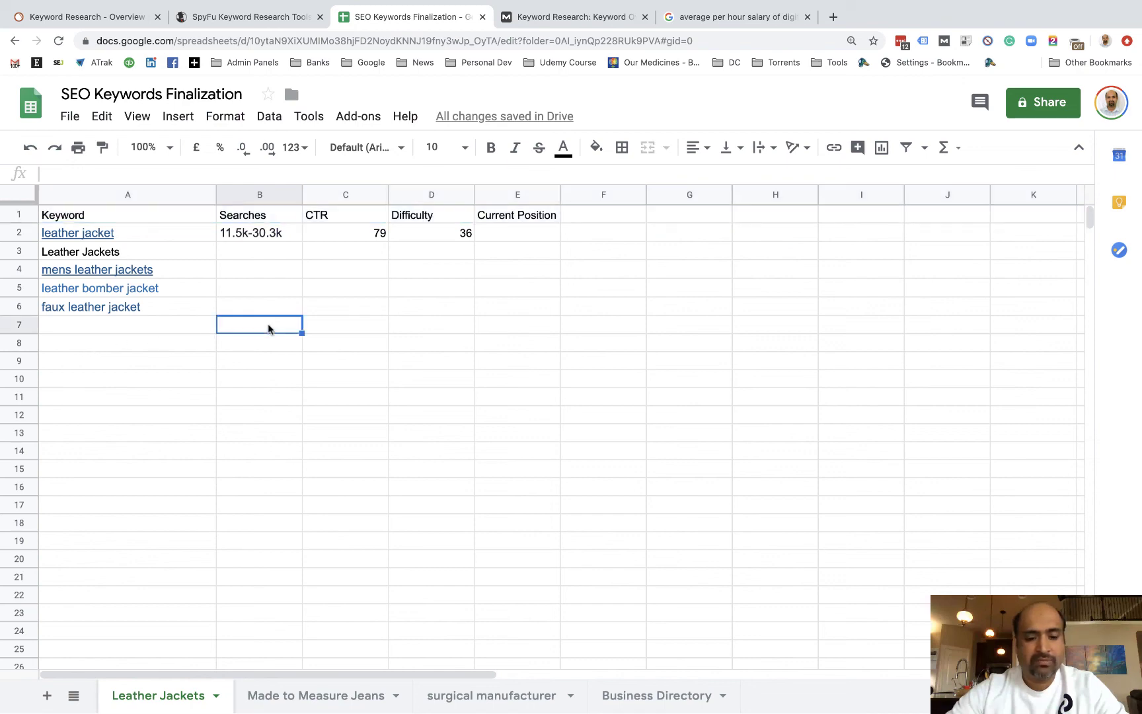
pyautogui.press('super+v')
# Copy the keyword "how to soften leather jacket" from Moz into the Keyword cell A7 of the spreadsheet
pyautogui.click(592, 15)
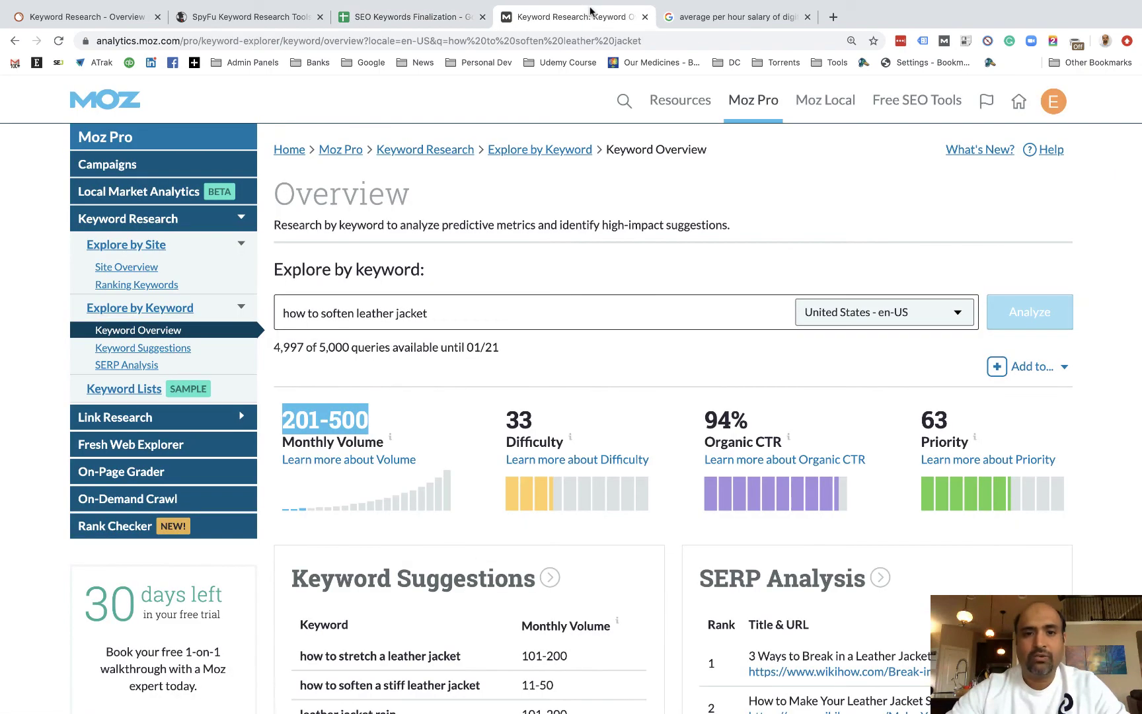
pyautogui.tripleClick(359, 312)
pyautogui.hotkey('ctrl', 'c')
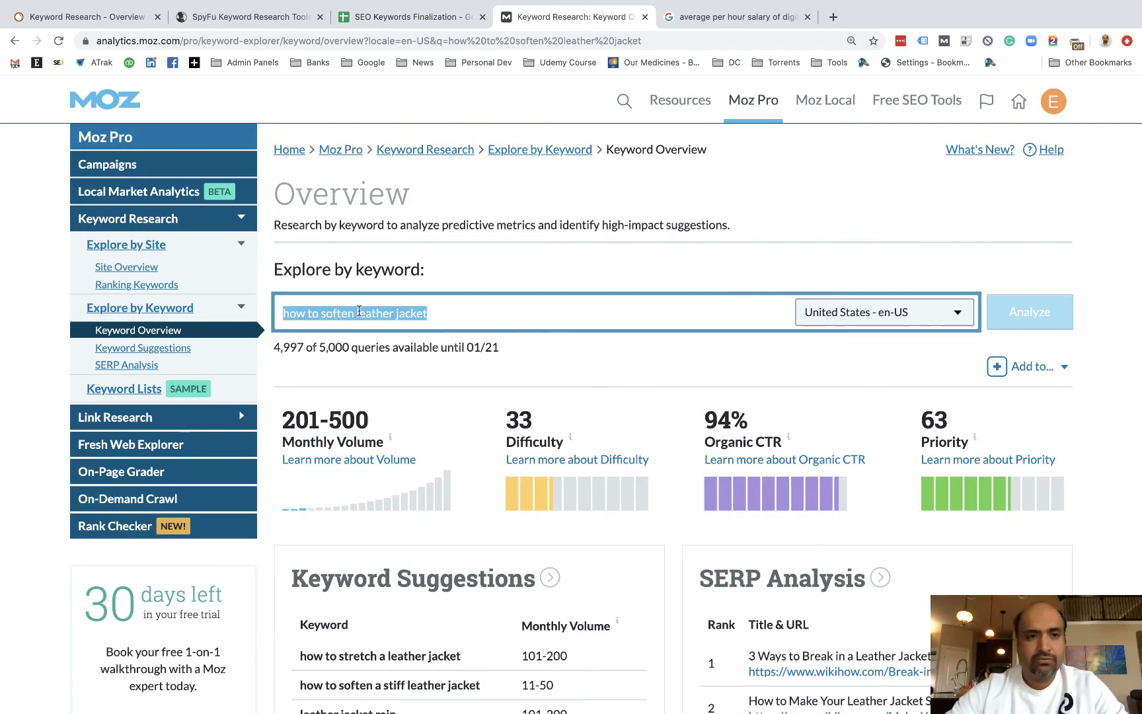
pyautogui.click(407, 17)
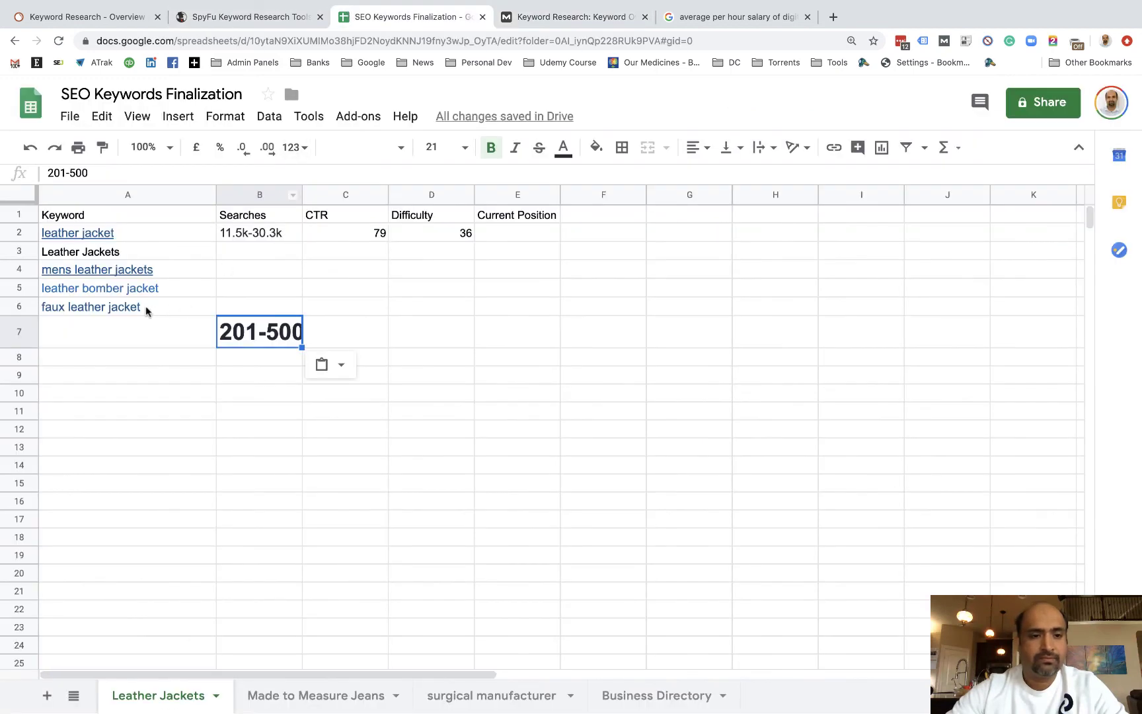
pyautogui.click(116, 334)
pyautogui.hotkey('ctrl', 'v')
# Clear the pasted formatting from the Searches value 201-500 in cell B7
pyautogui.click(228, 331)
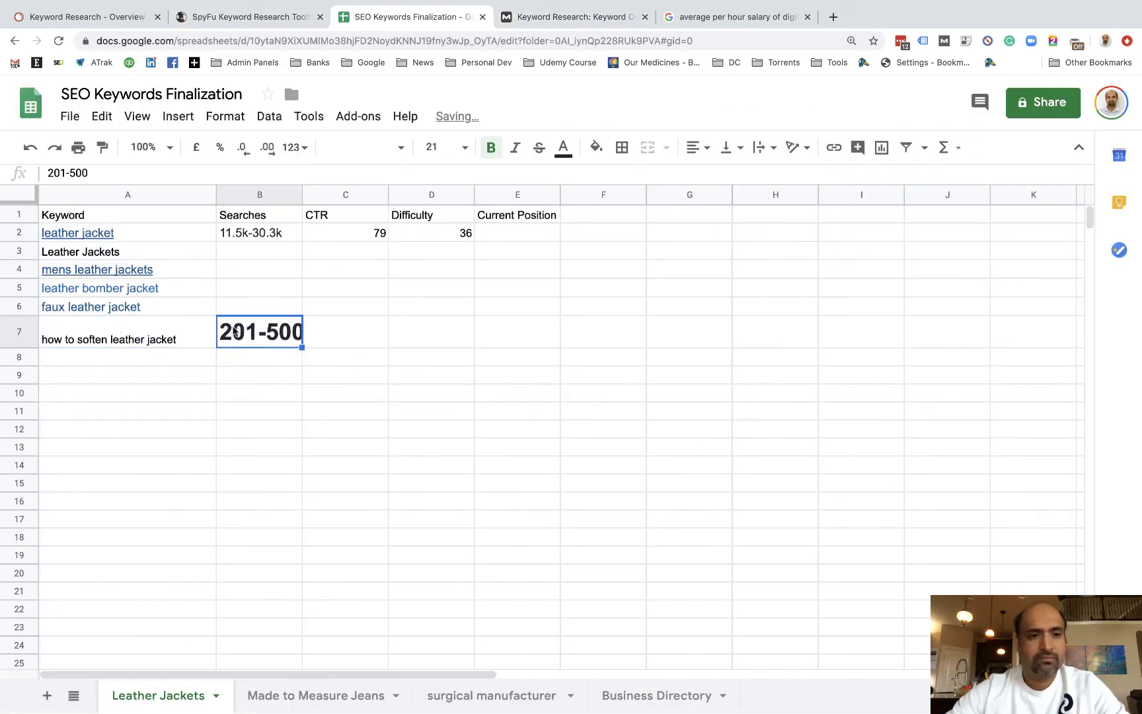
pyautogui.click(137, 117)
pyautogui.moveTo(182, 118)
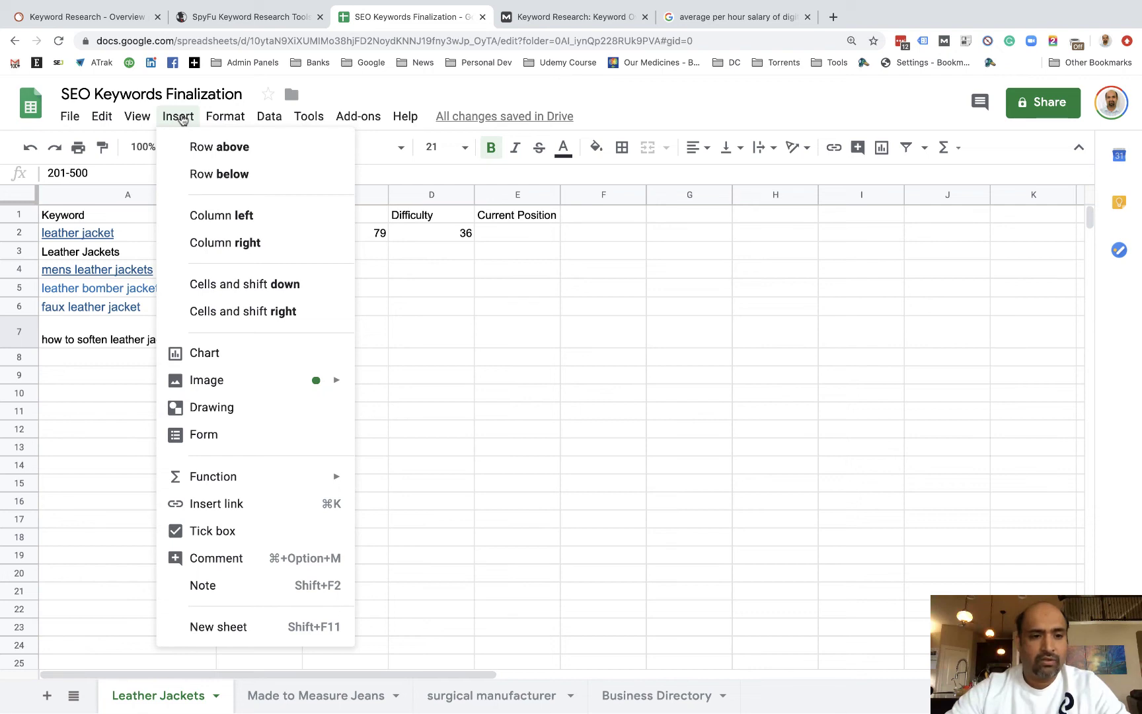
pyautogui.moveTo(102, 117)
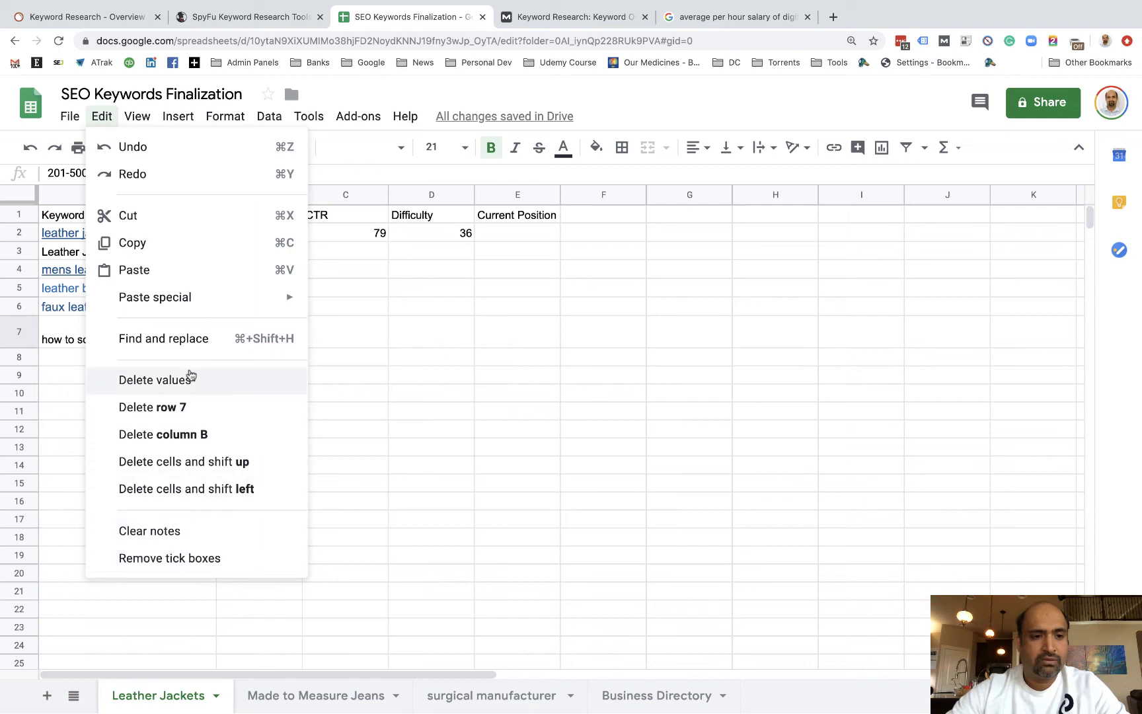
pyautogui.moveTo(225, 116)
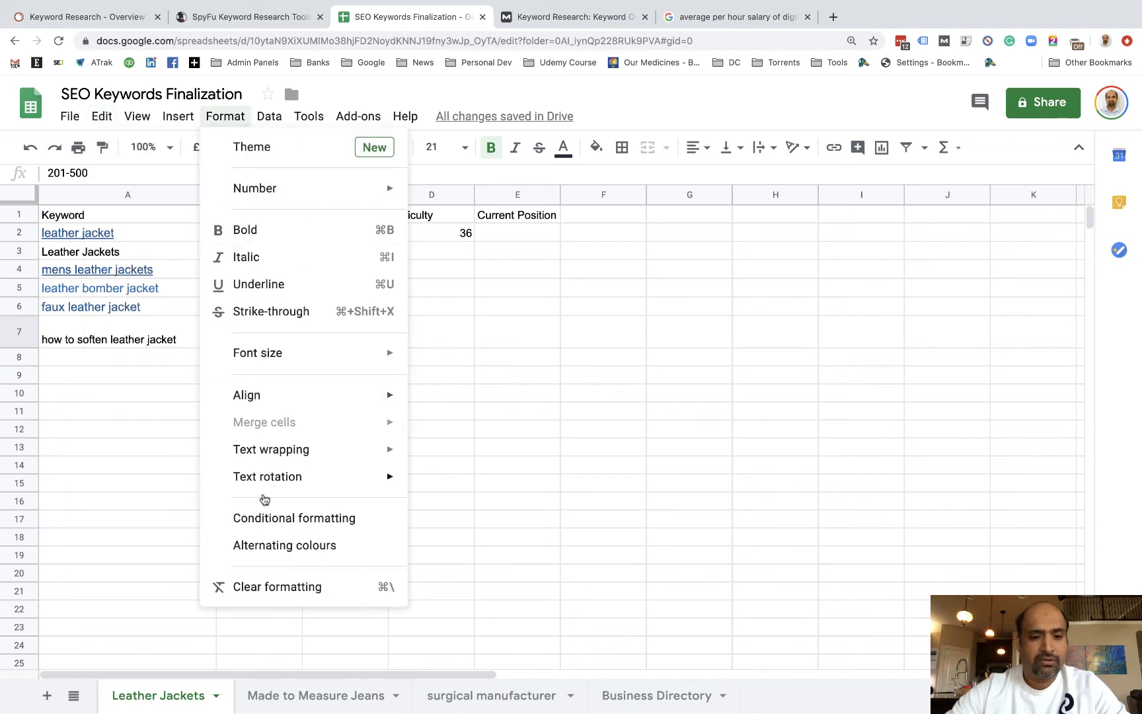
pyautogui.click(277, 586)
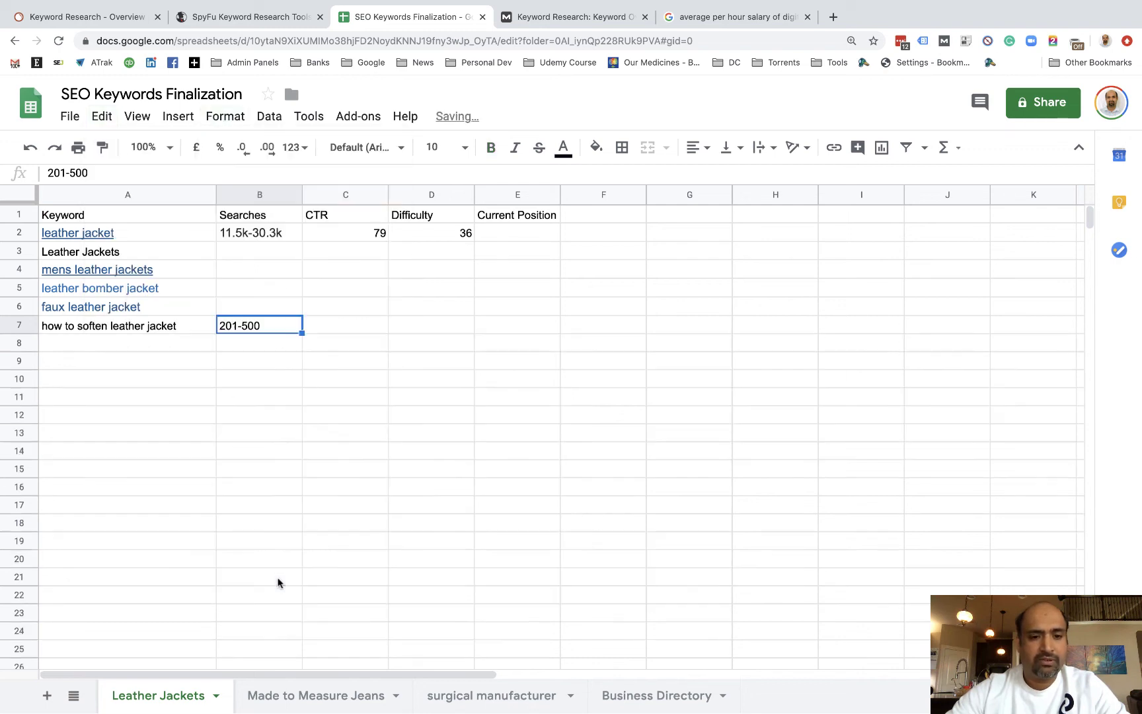
# Record a CTR of 94 in C7 and a difficulty of 33 in D7 for "how to soften leather jacket"
pyautogui.click(326, 331)
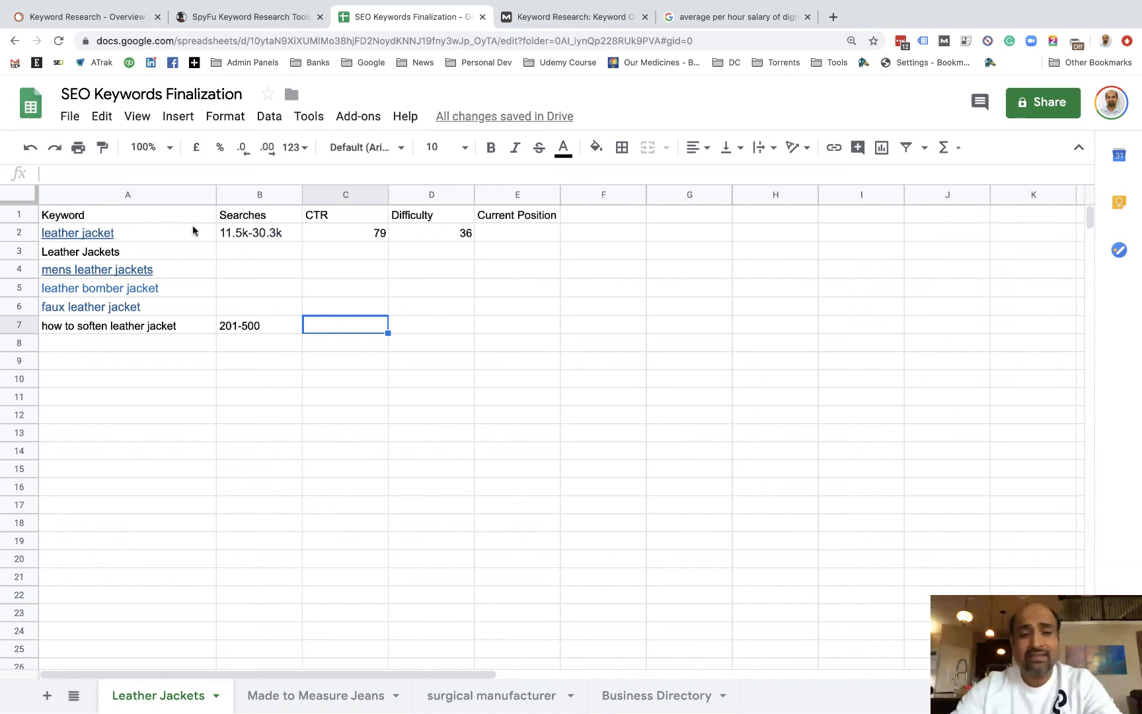
pyautogui.moveTo(193, 230)
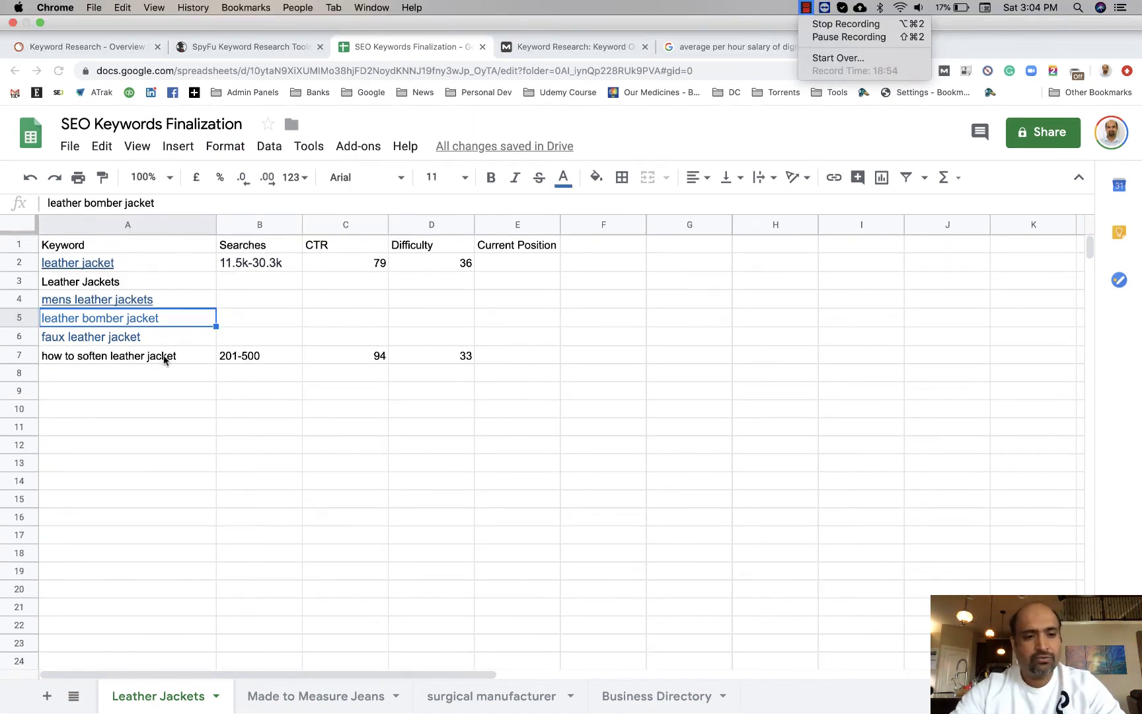
pyautogui.click(268, 355)
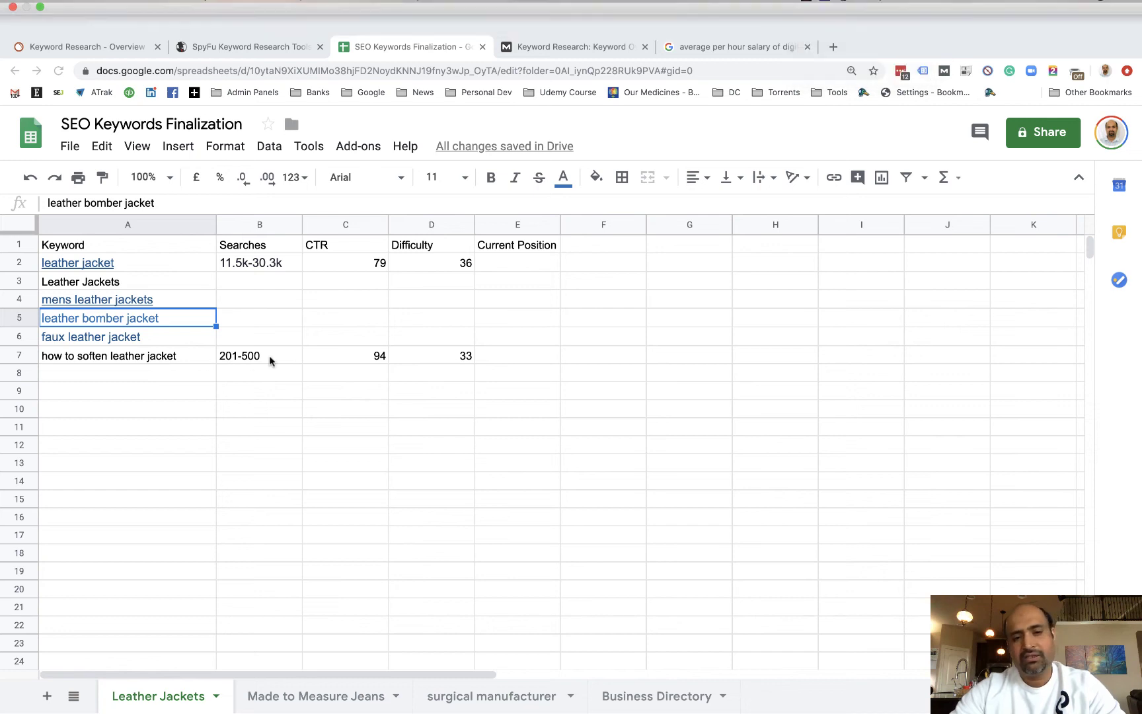
pyautogui.click(367, 325)
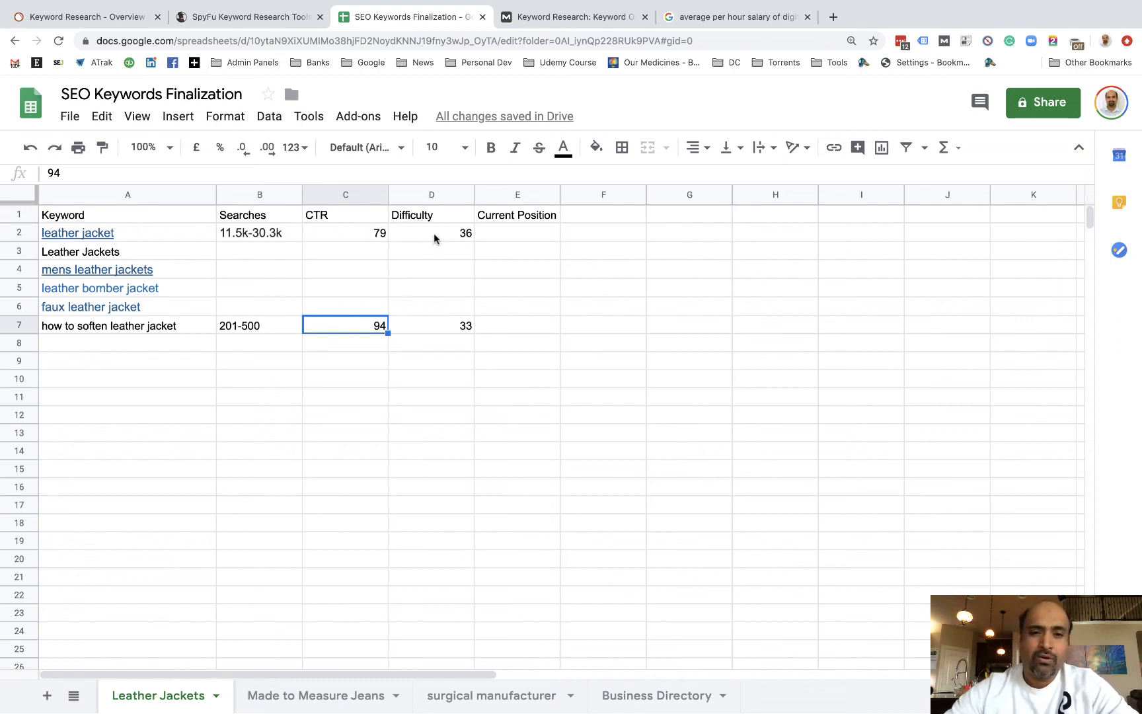
pyautogui.click(439, 327)
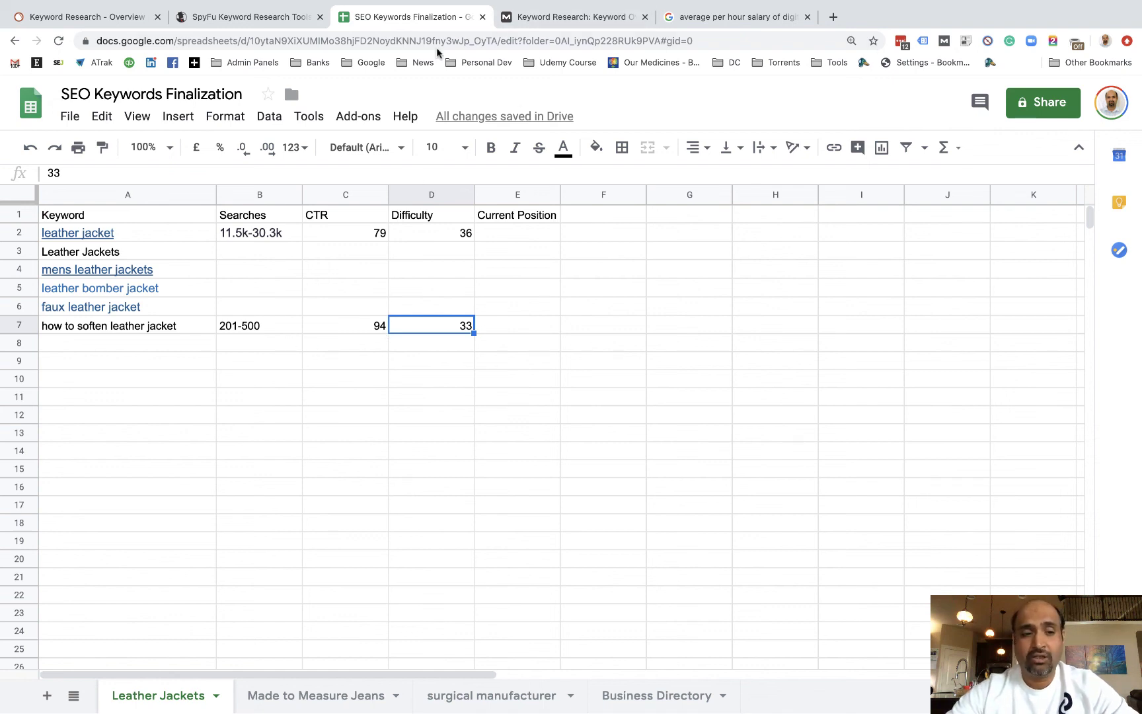
pyautogui.click(159, 333)
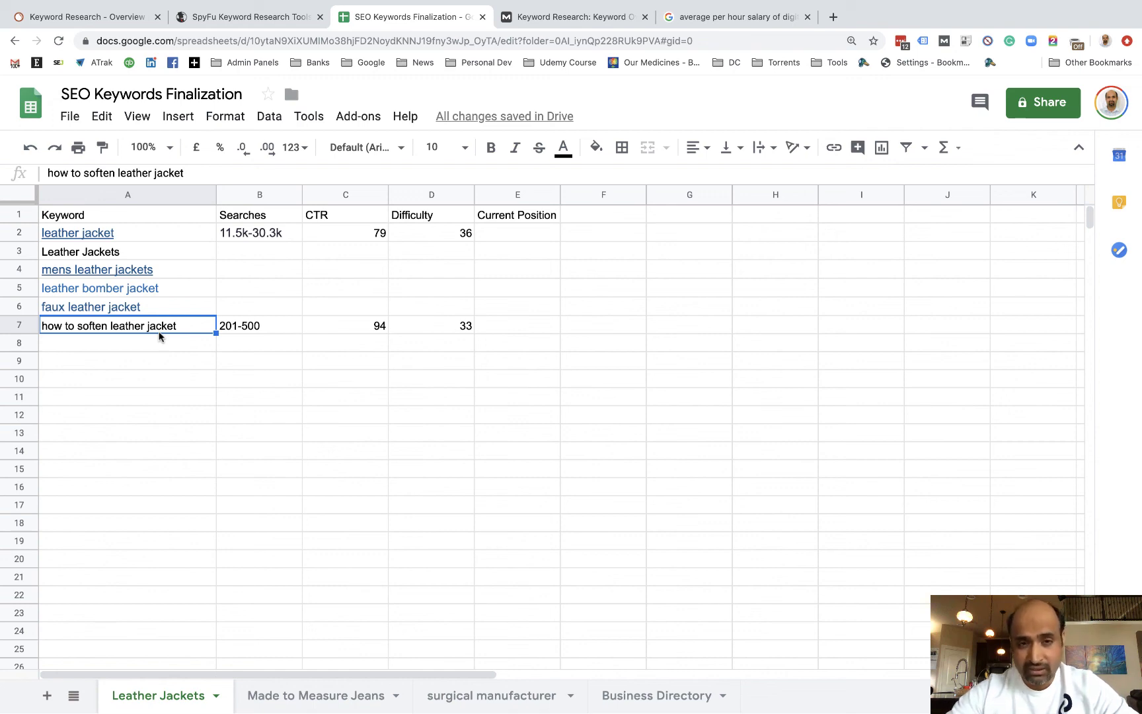
# Open SpyFu's full list of questions for "leather jackets" and examine the volume and CPC of entries such as "How to take care of a leather jacket"
pyautogui.click(577, 19)
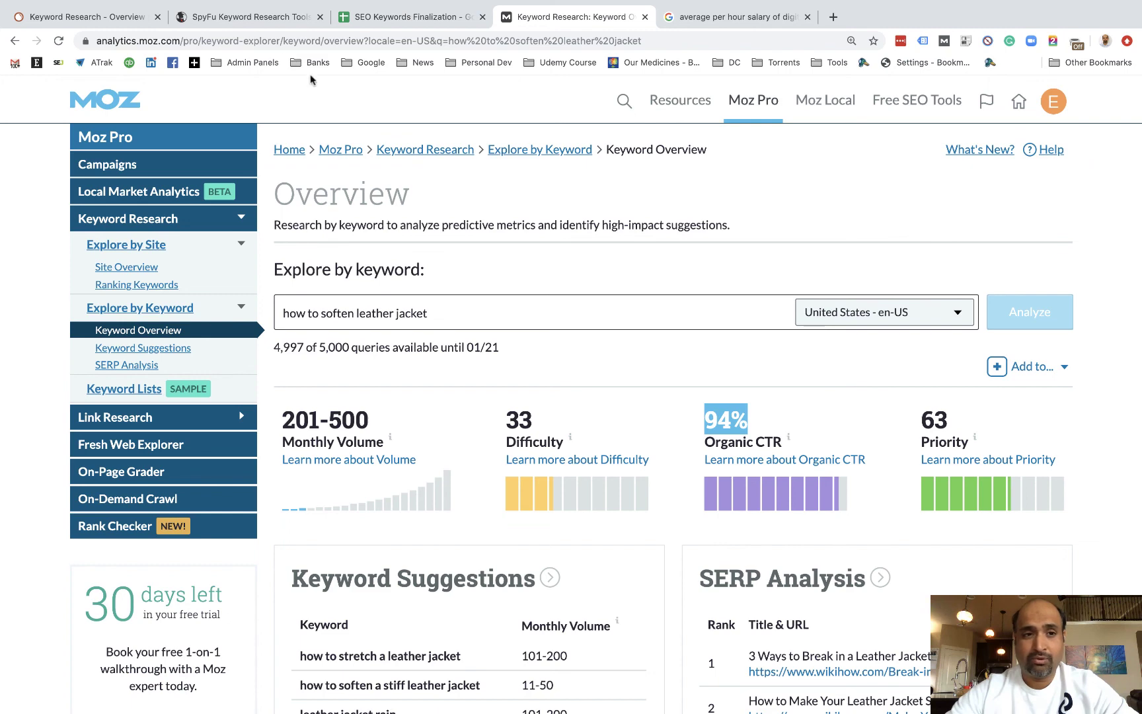
pyautogui.click(247, 16)
pyautogui.scroll(-1, 828, 485)
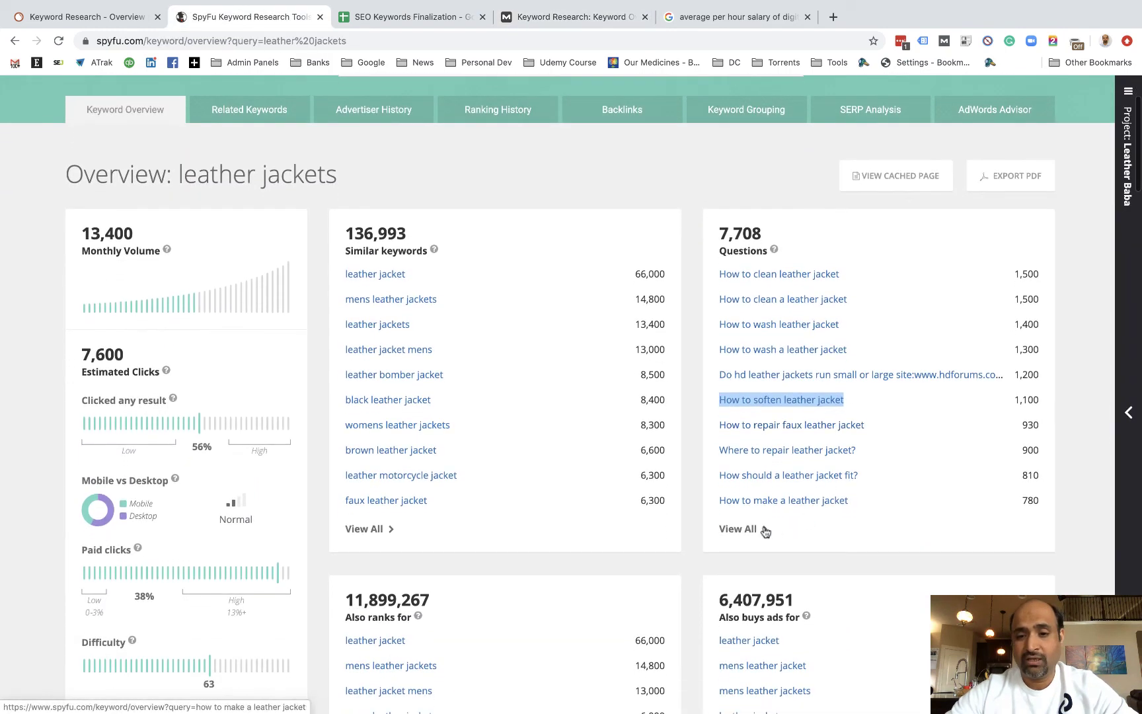
pyautogui.click(758, 530)
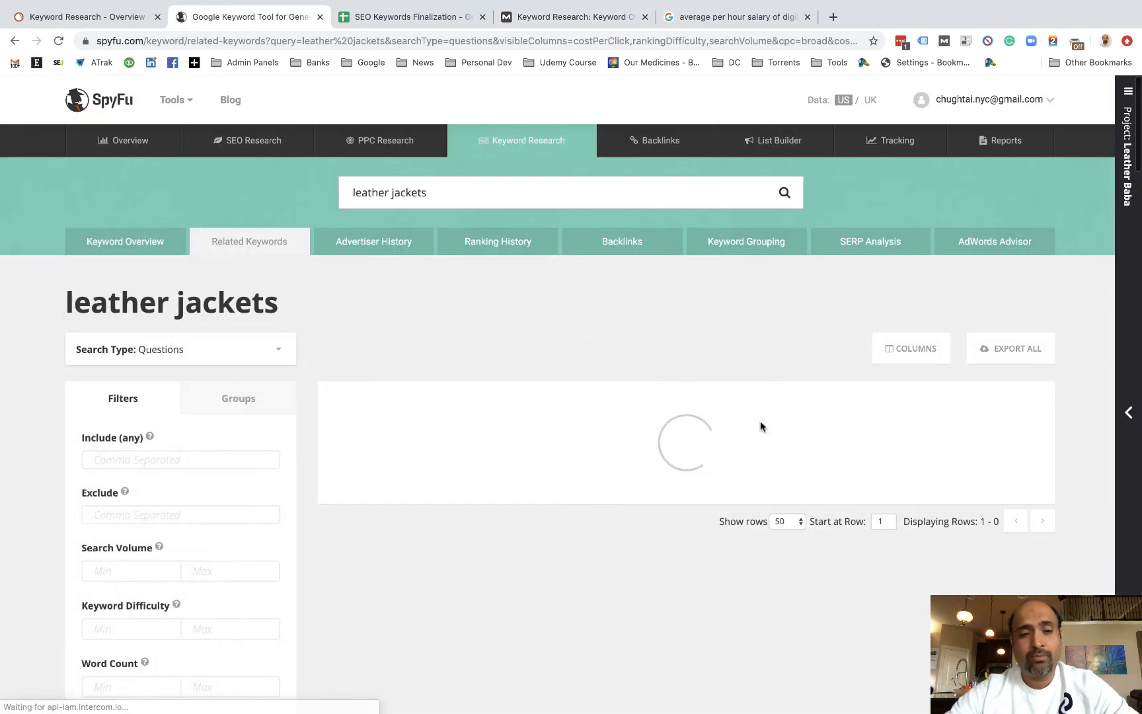
pyautogui.scroll(-7, 760, 426)
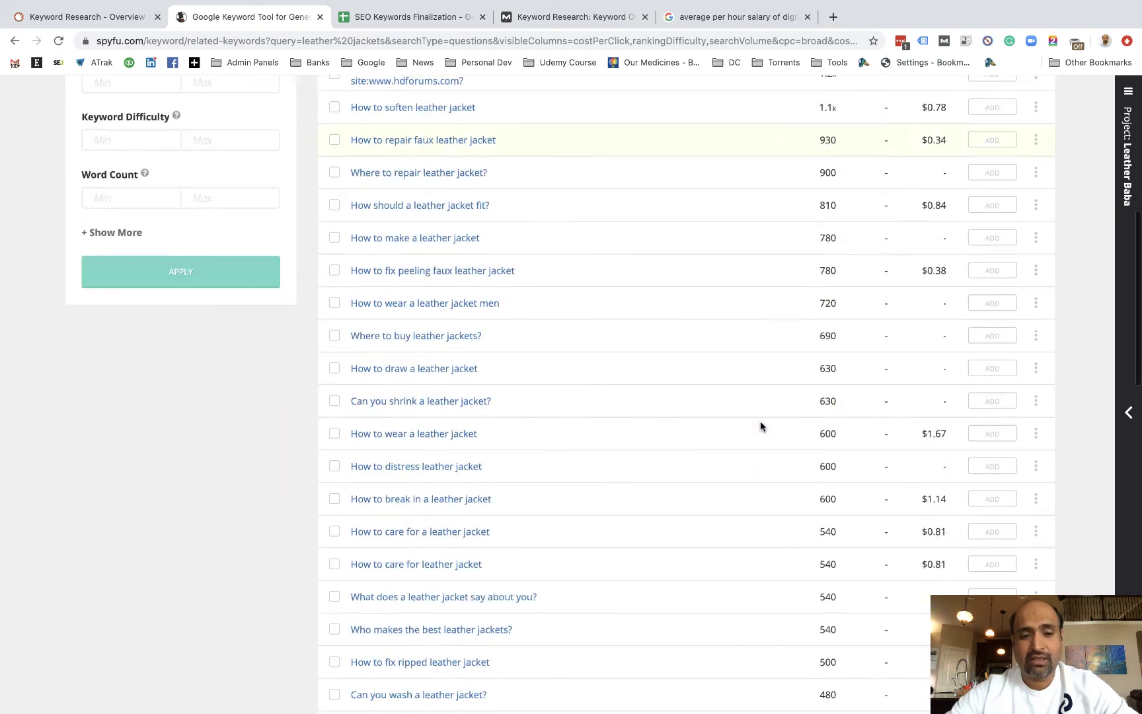
pyautogui.scroll(-5, 760, 426)
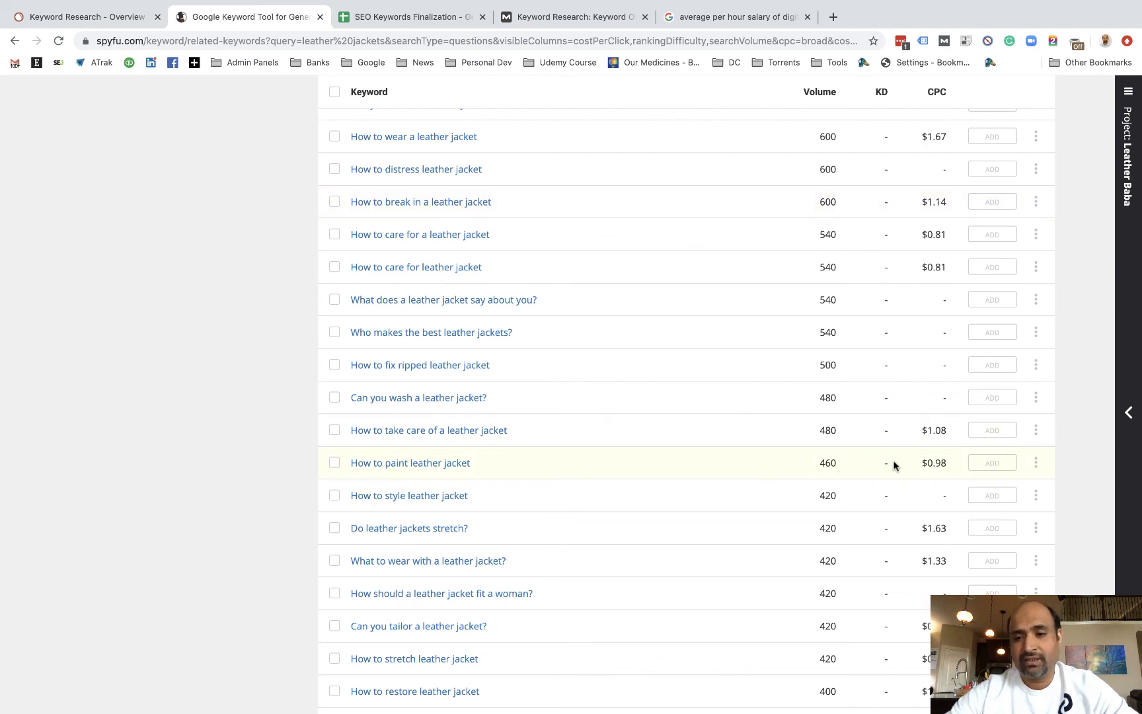
pyautogui.doubleClick(942, 430)
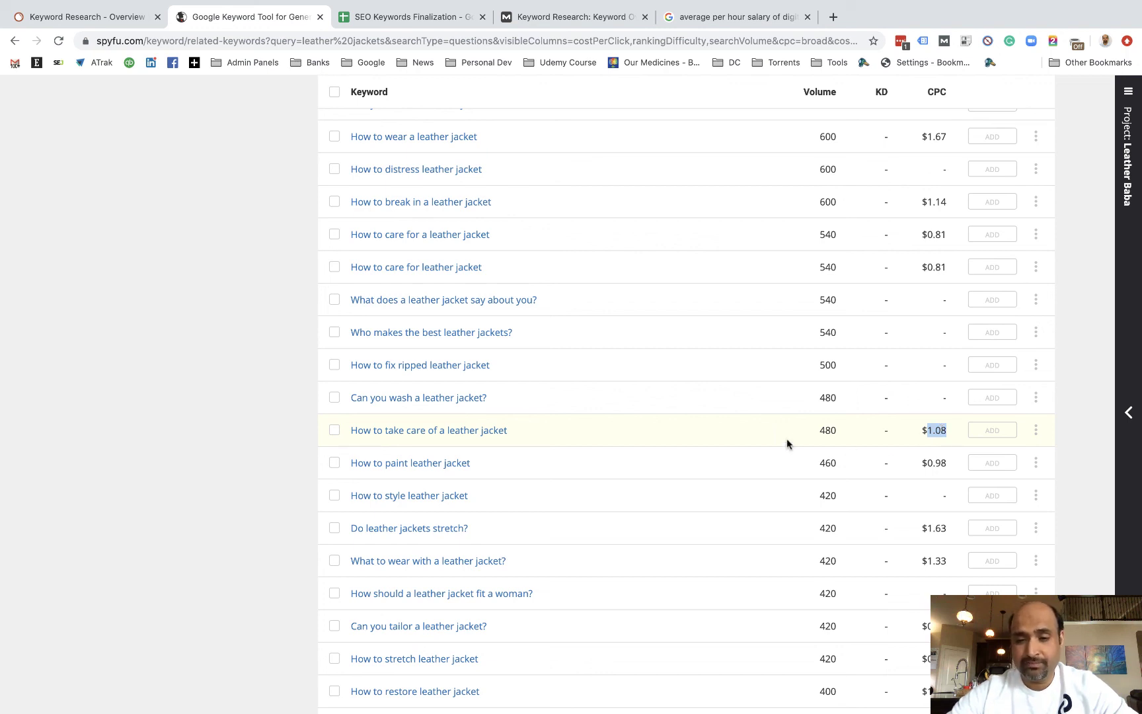
pyautogui.doubleClick(826, 428)
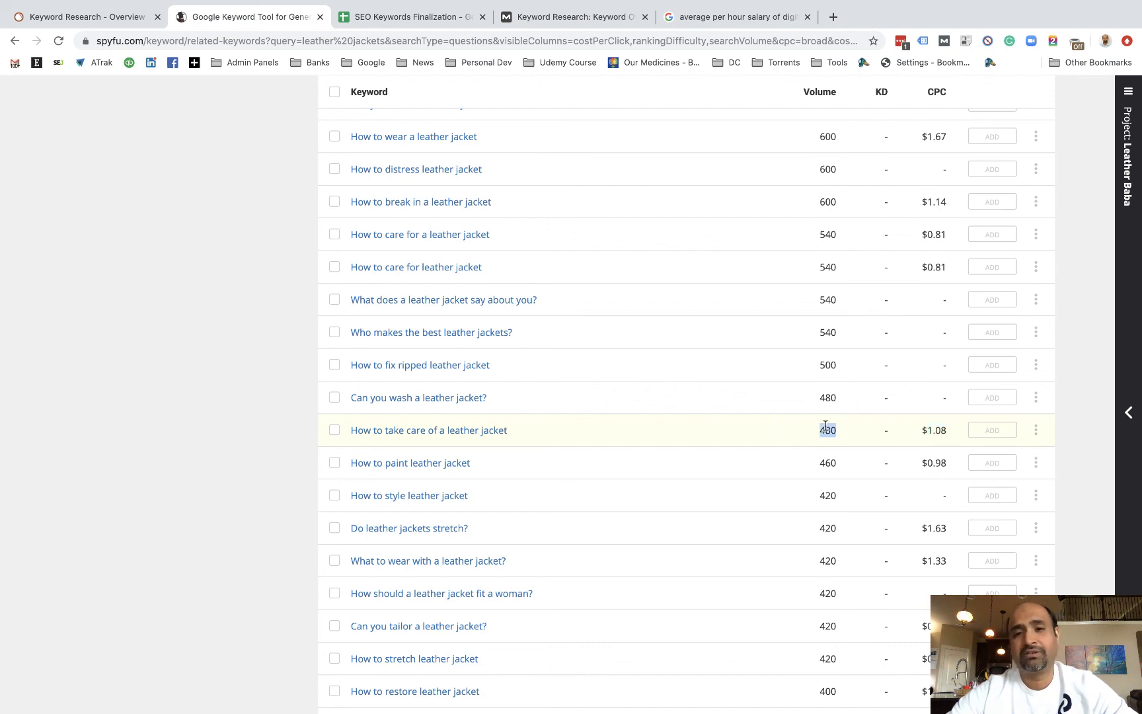
pyautogui.scroll(15, 825, 426)
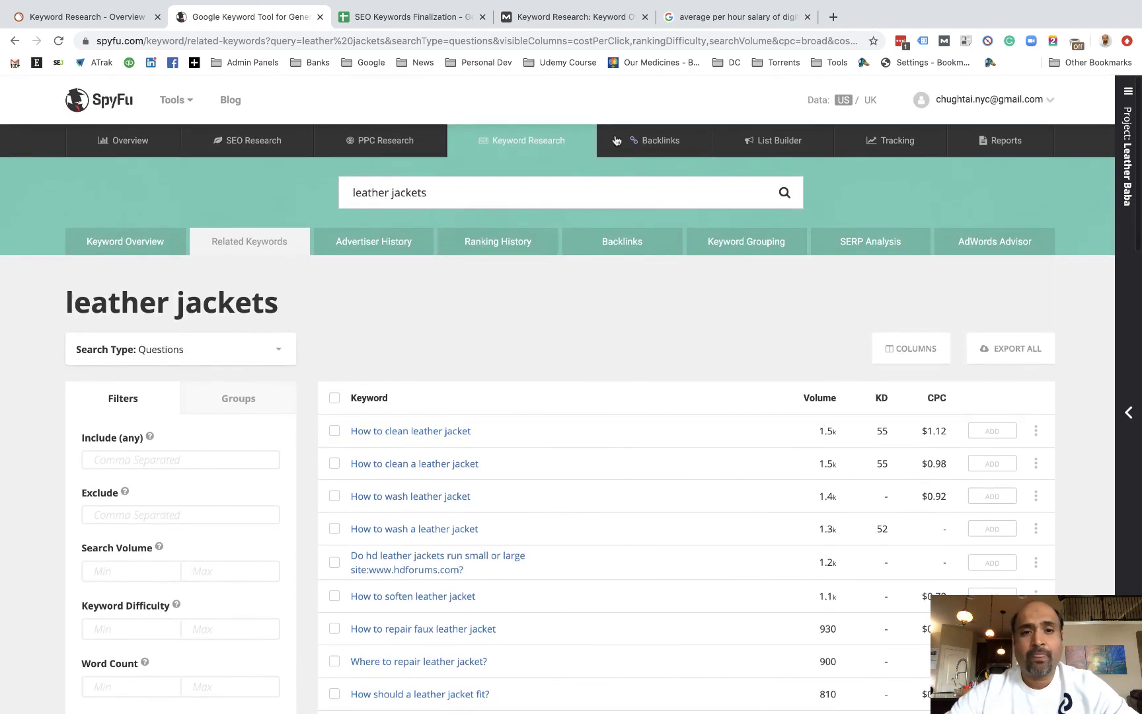
# Return to the spreadsheet to review the recorded keyword metrics, and switch to the Semrush keyword research overview
pyautogui.click(441, 17)
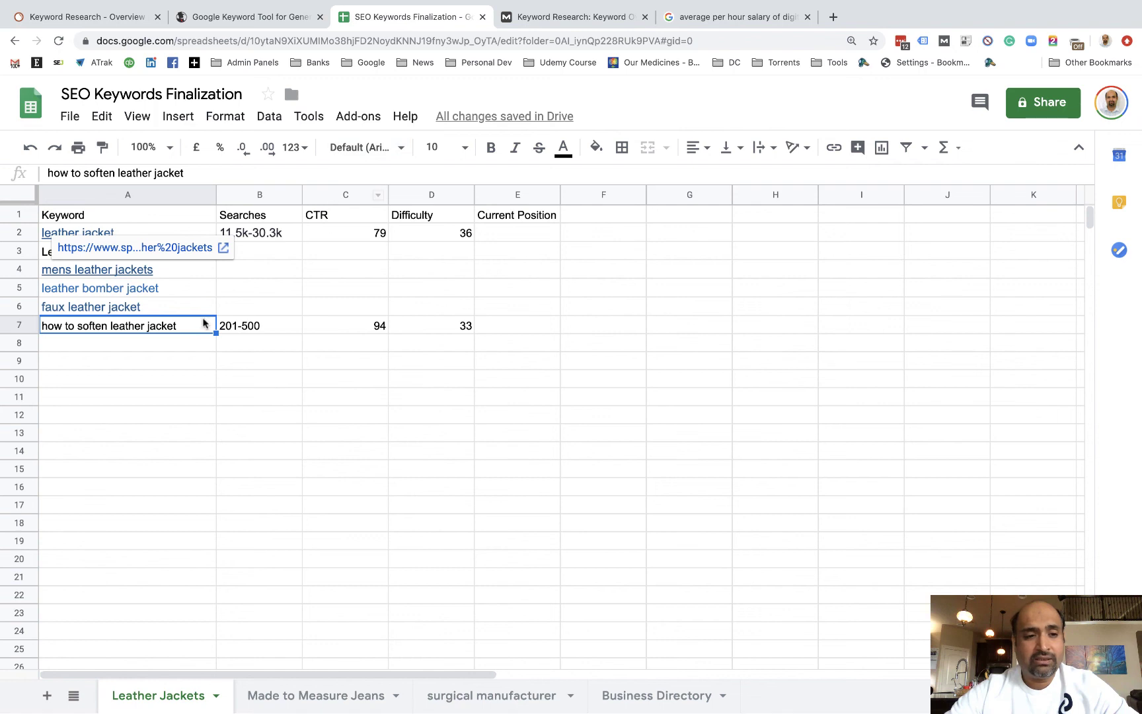
pyautogui.click(132, 382)
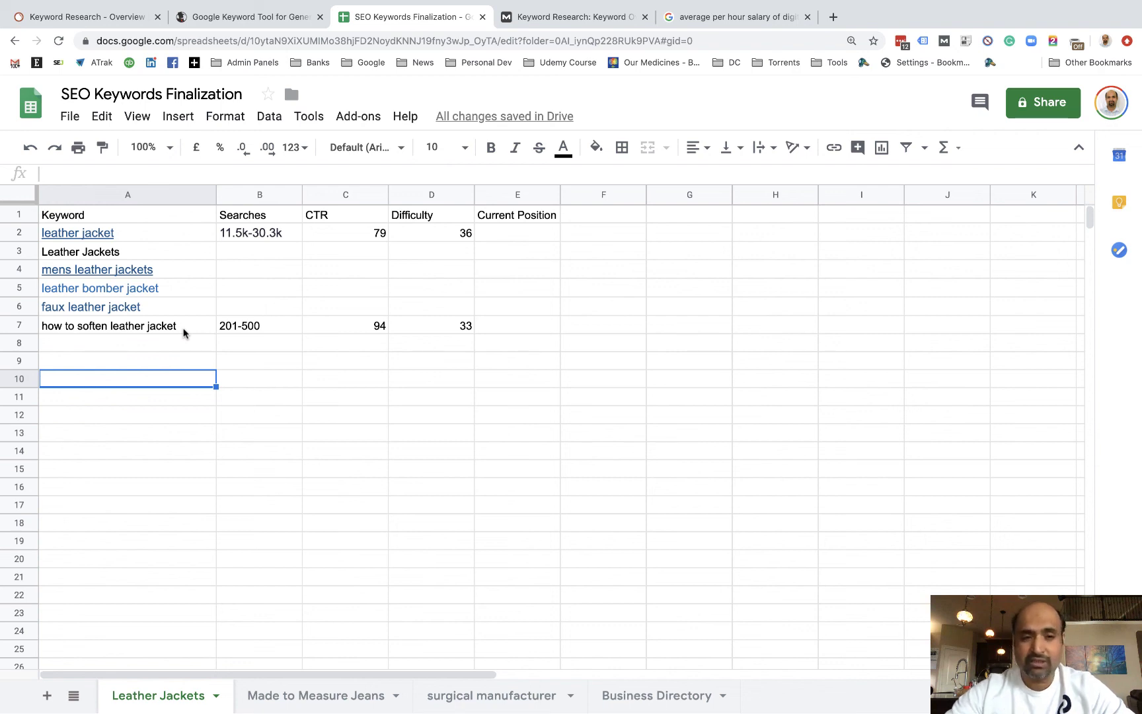
pyautogui.moveTo(716, 4)
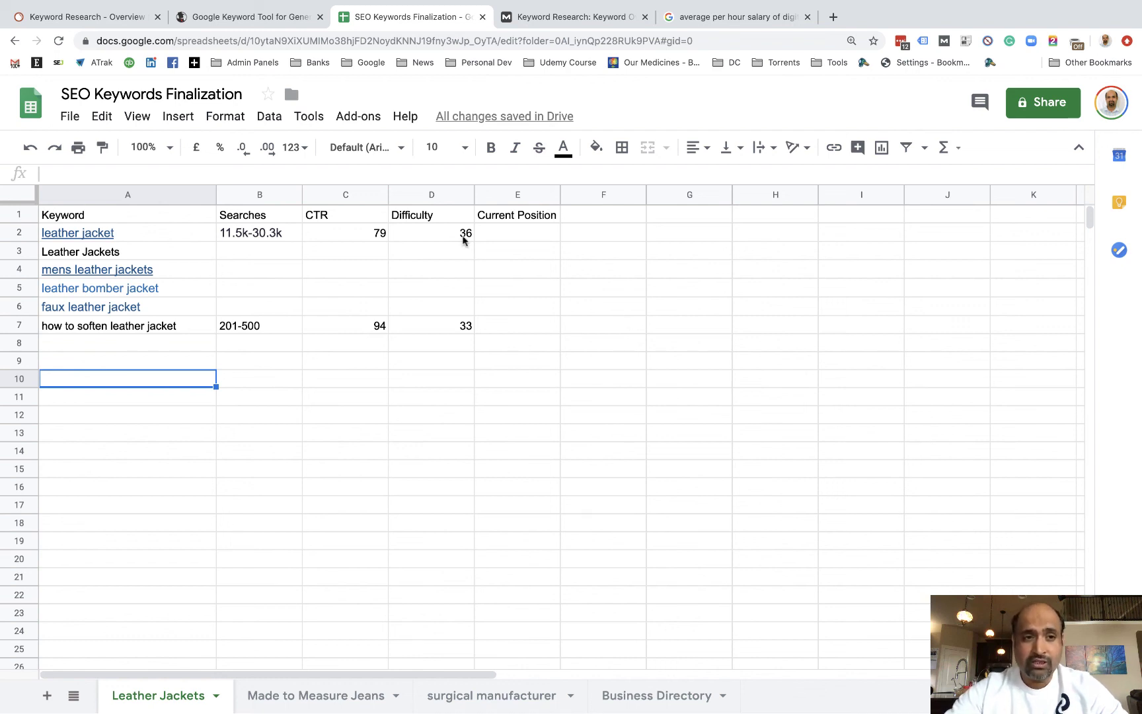
pyautogui.click(71, 16)
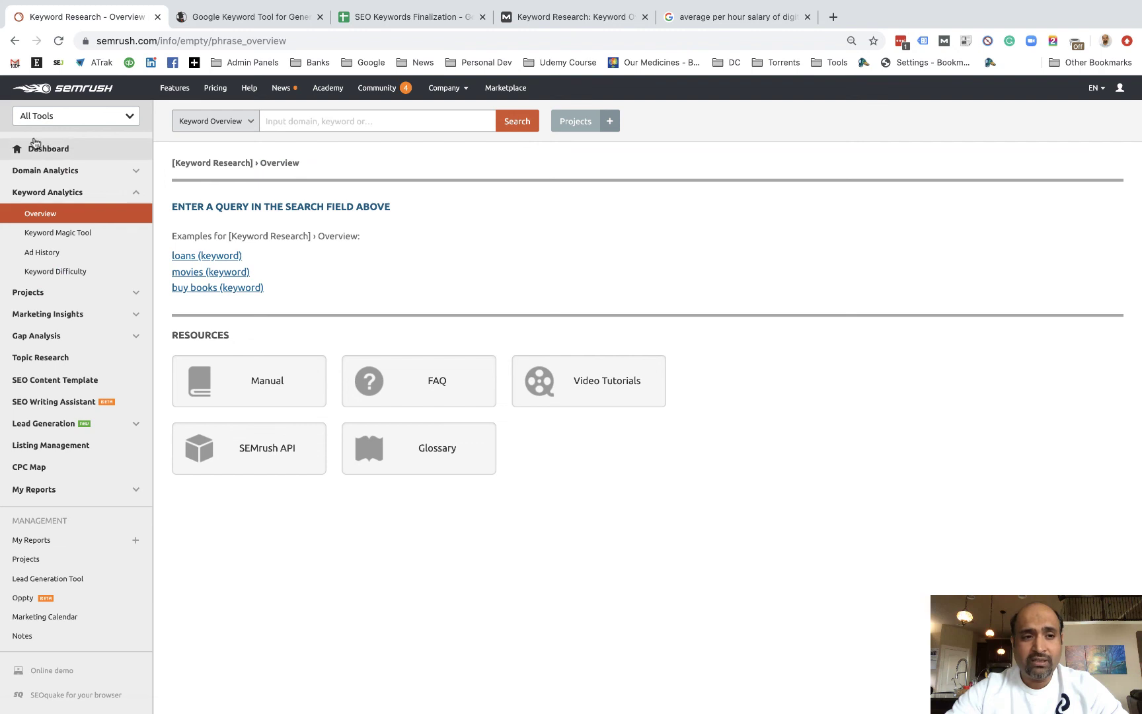